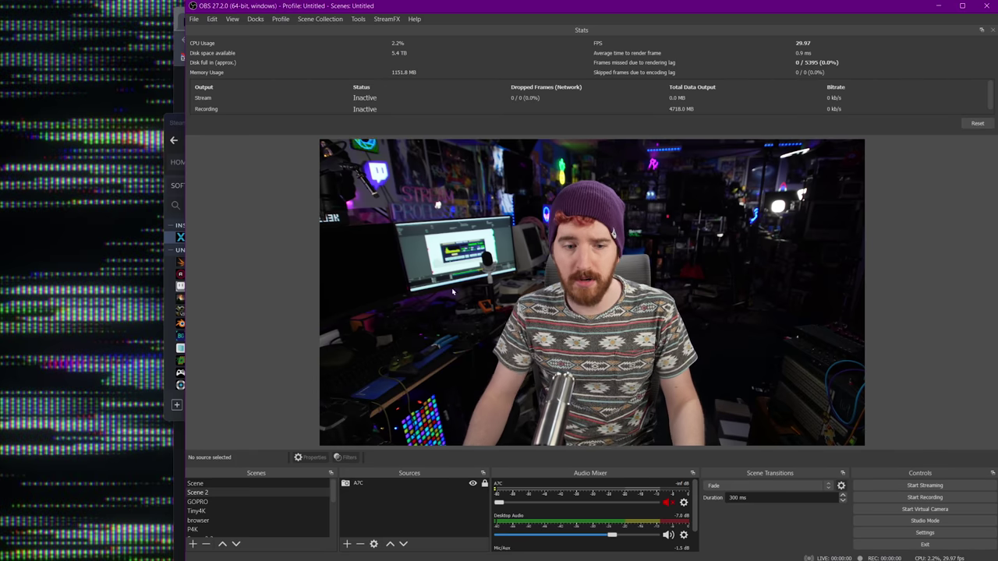
Step: Switch to NVIDIA Broadcast, move its window over the Scene 2 camera preview and keep the camera resolution at 1920 x 1080 @ 30FPS
click(209, 484)
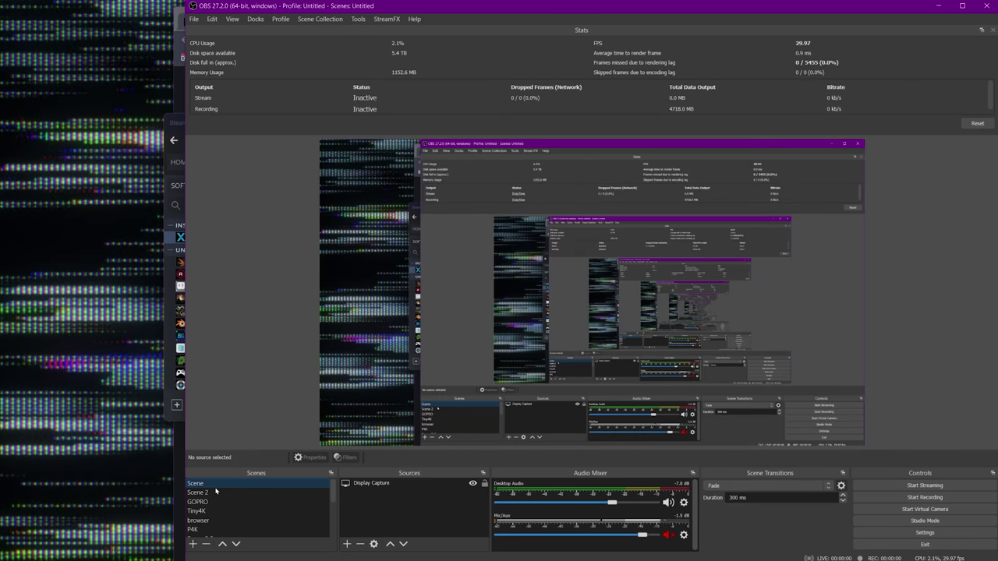
click(216, 492)
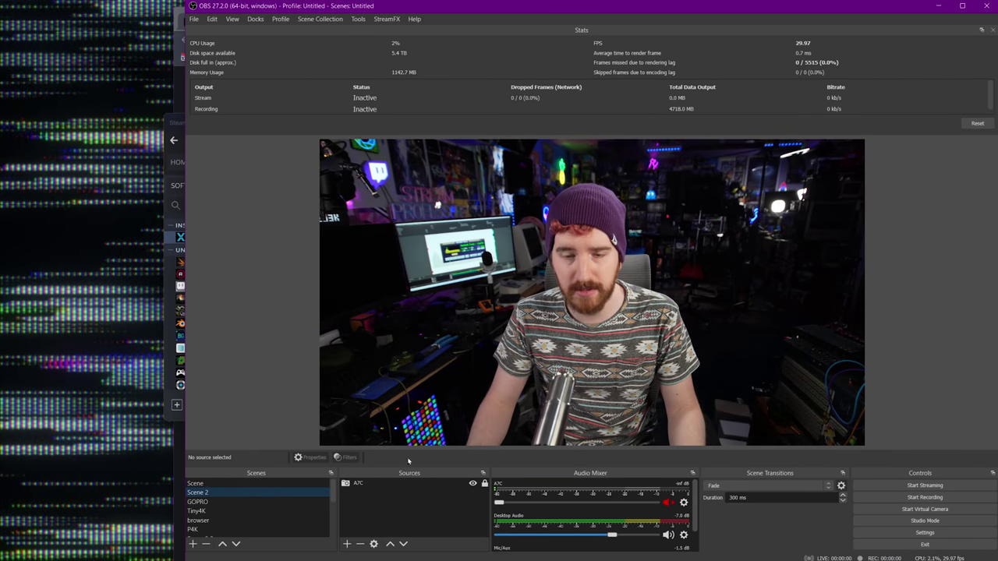
click(822, 560)
right_click(861, 549)
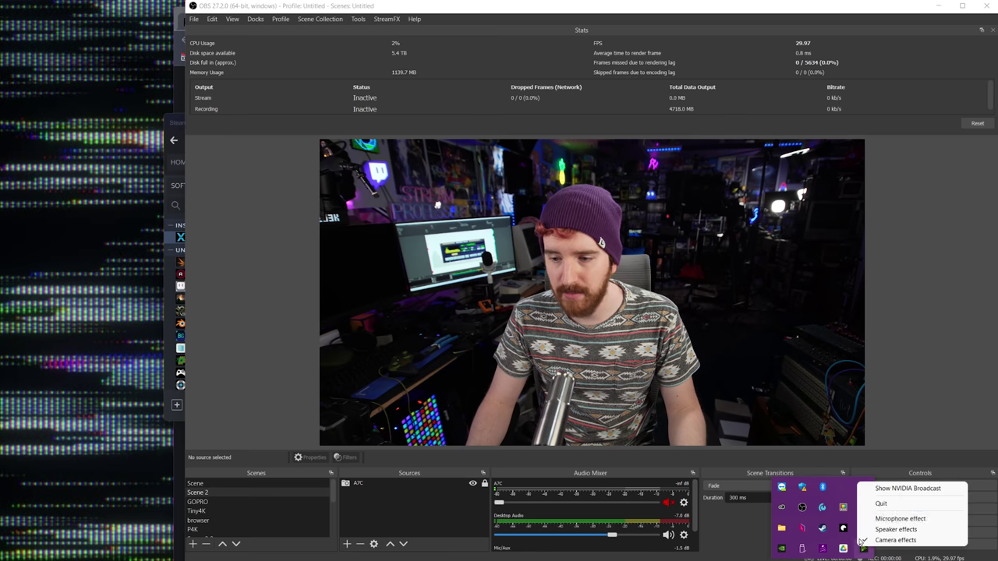
click(883, 488)
drag(356, 177, 589, 181)
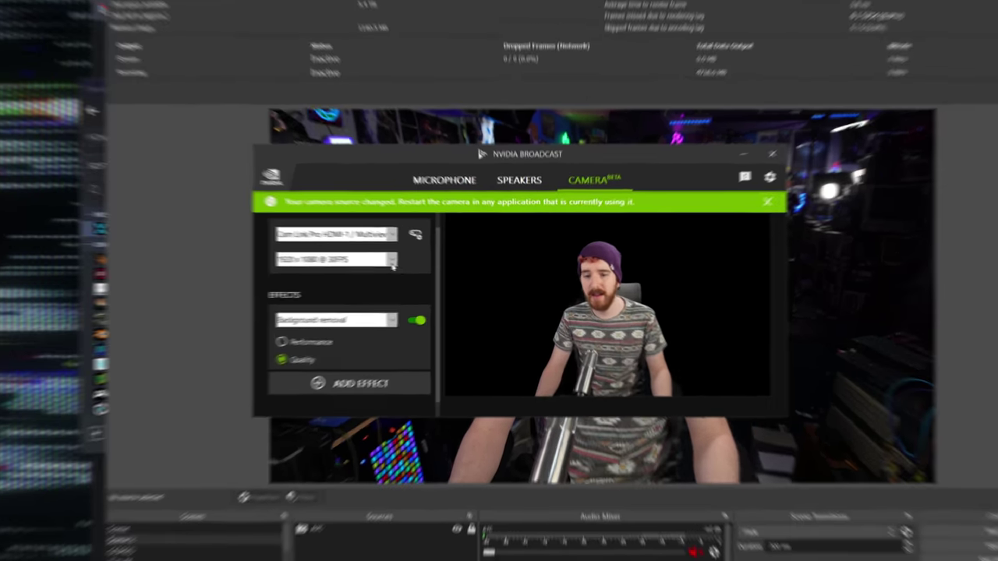
click(417, 261)
click(407, 263)
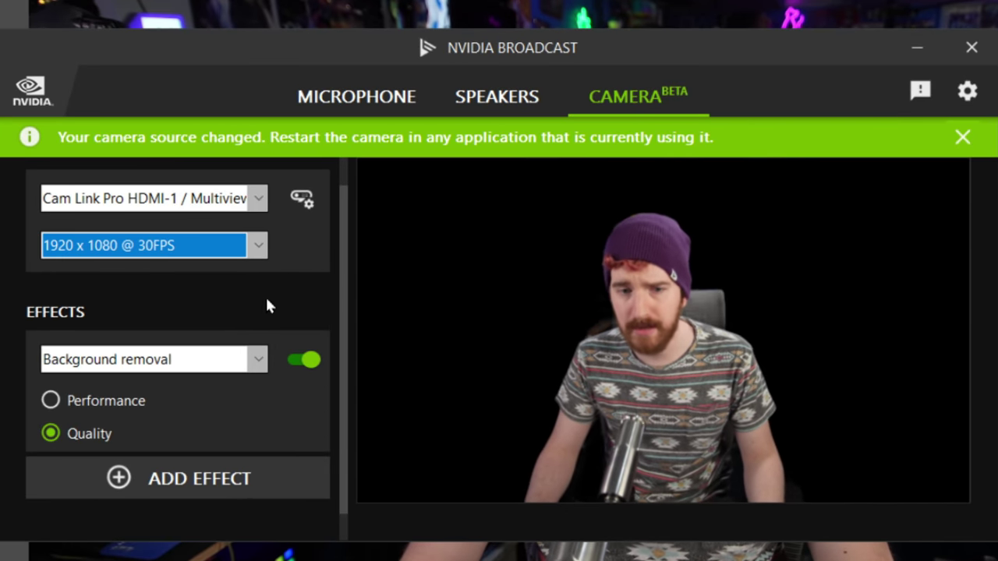
Step: Try the Background blur, Background replacement and Auto frame camera effects in turn, and set the effect back to Background removal
click(245, 358)
click(196, 387)
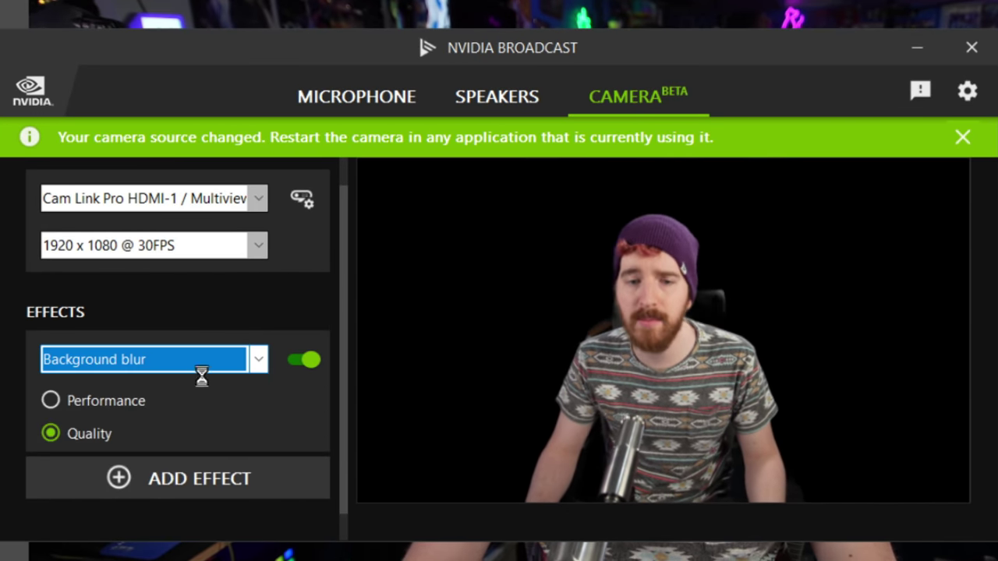
click(206, 370)
click(205, 402)
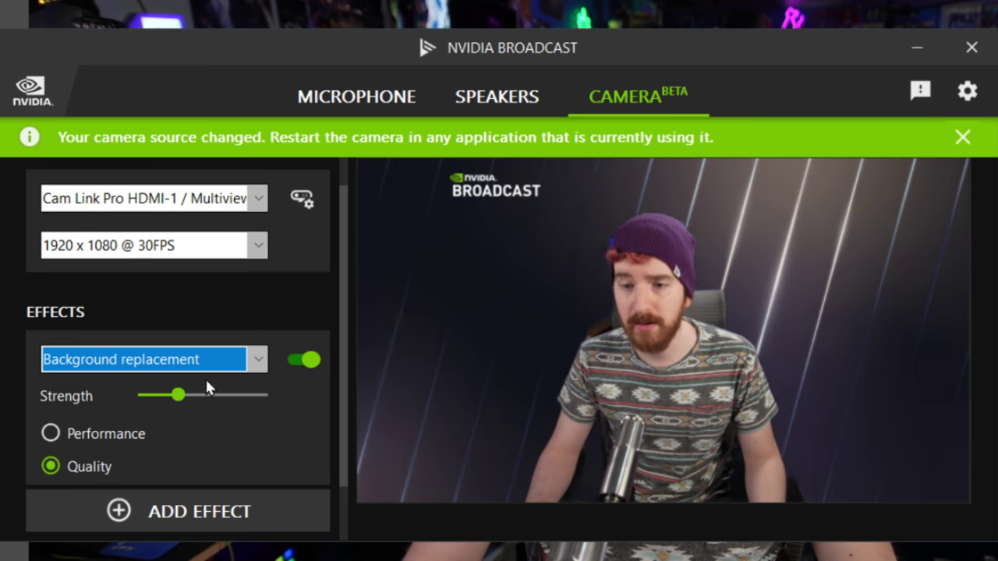
click(207, 368)
click(193, 434)
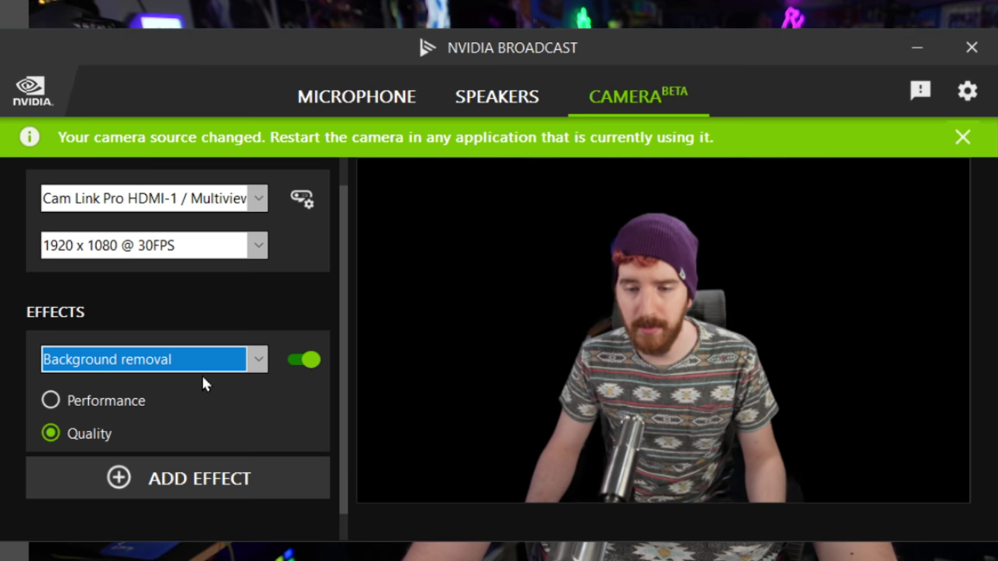
click(197, 370)
click(186, 457)
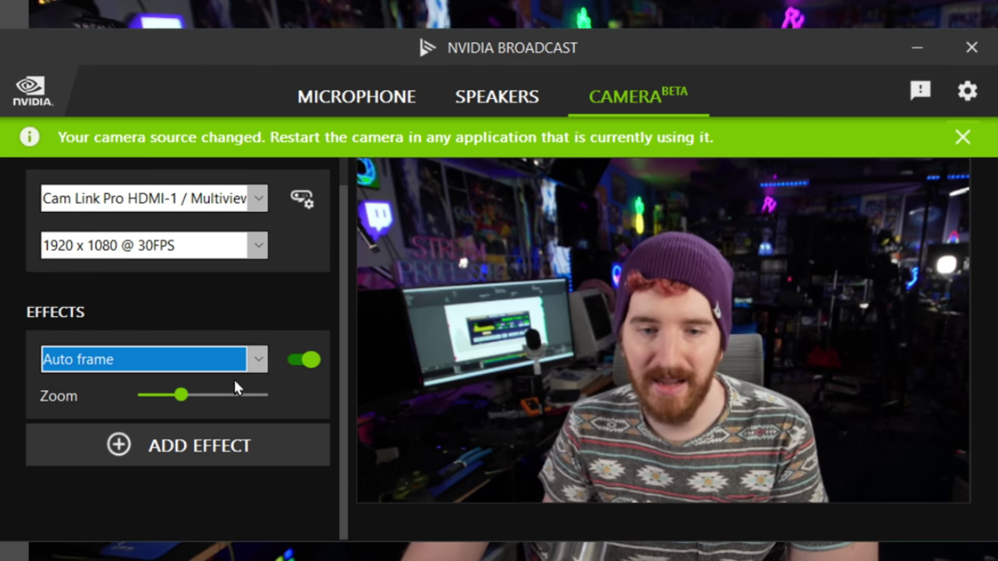
click(231, 363)
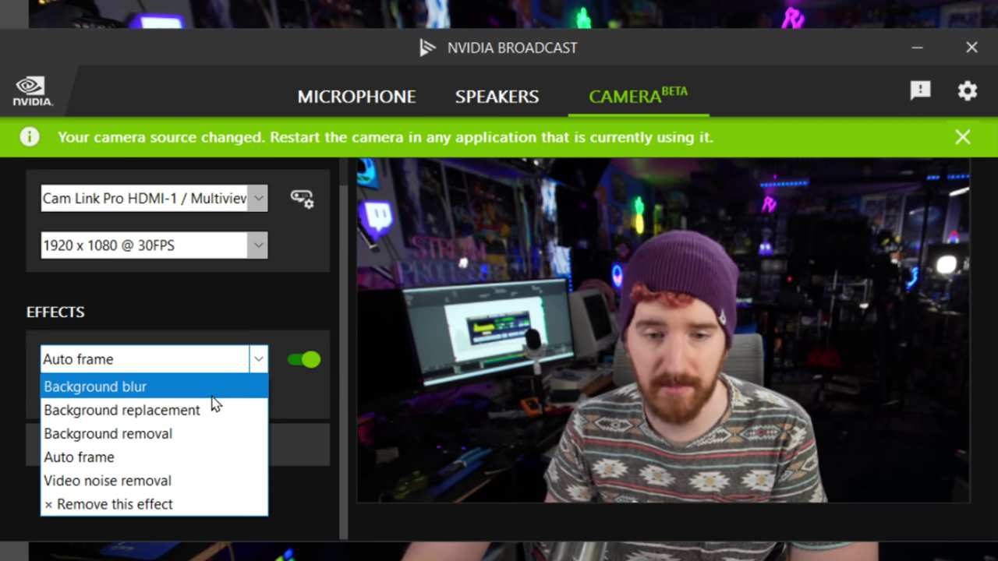
click(192, 437)
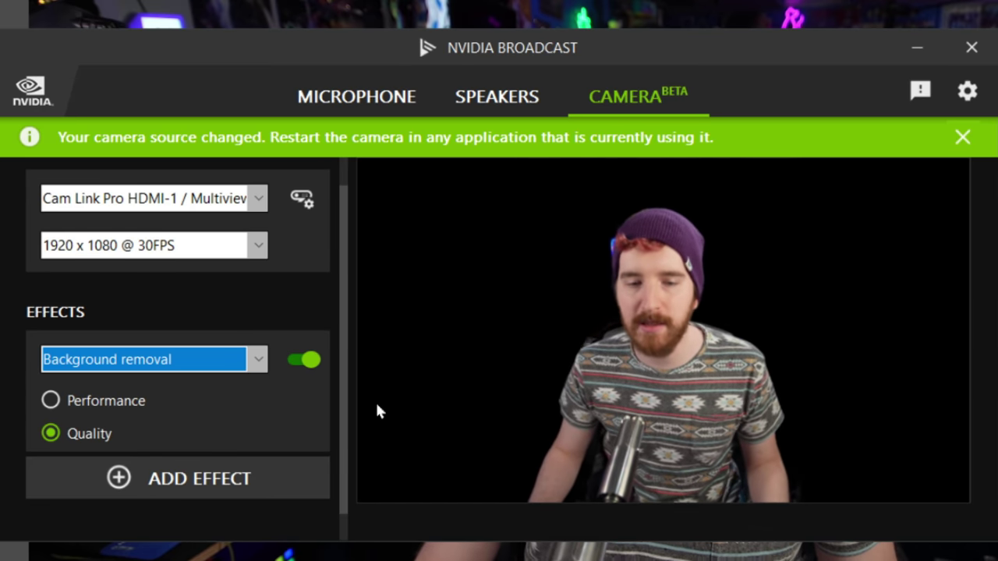
Step: Add Auto frame as a second effect alongside Background removal with an increased zoom, and remove it again
click(196, 477)
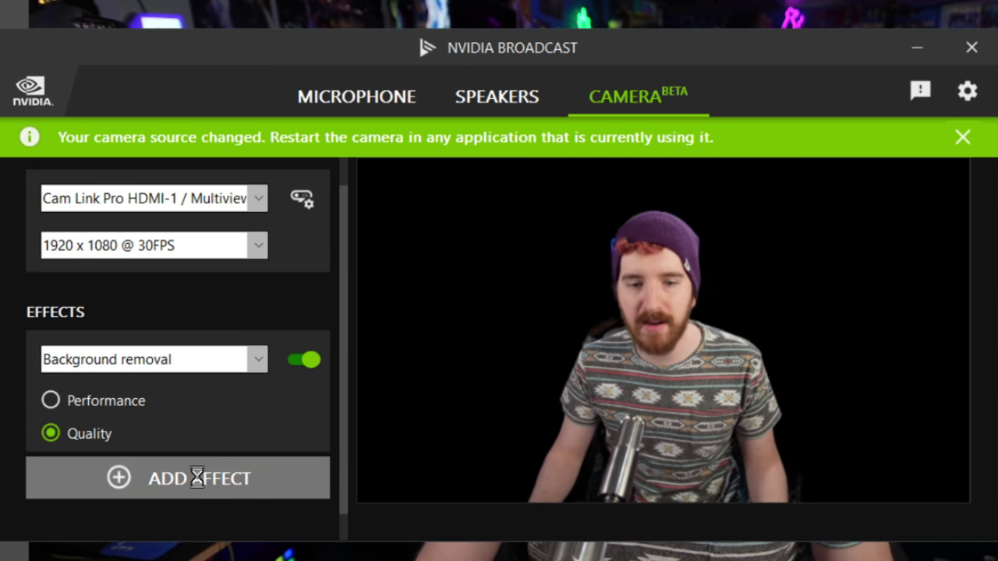
scroll(184, 483, down, 1)
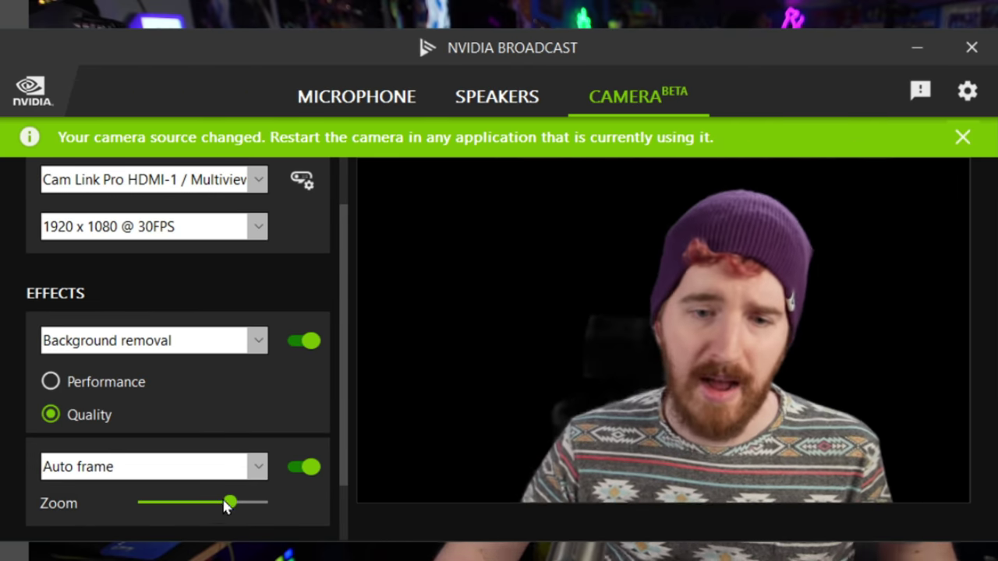
click(187, 467)
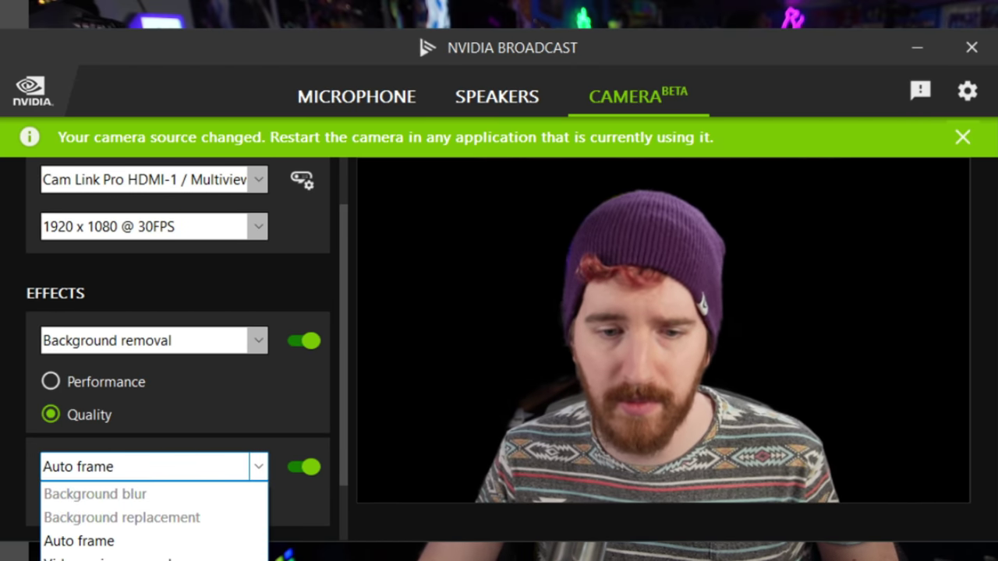
key(Down)
key(Down)
key(Return)
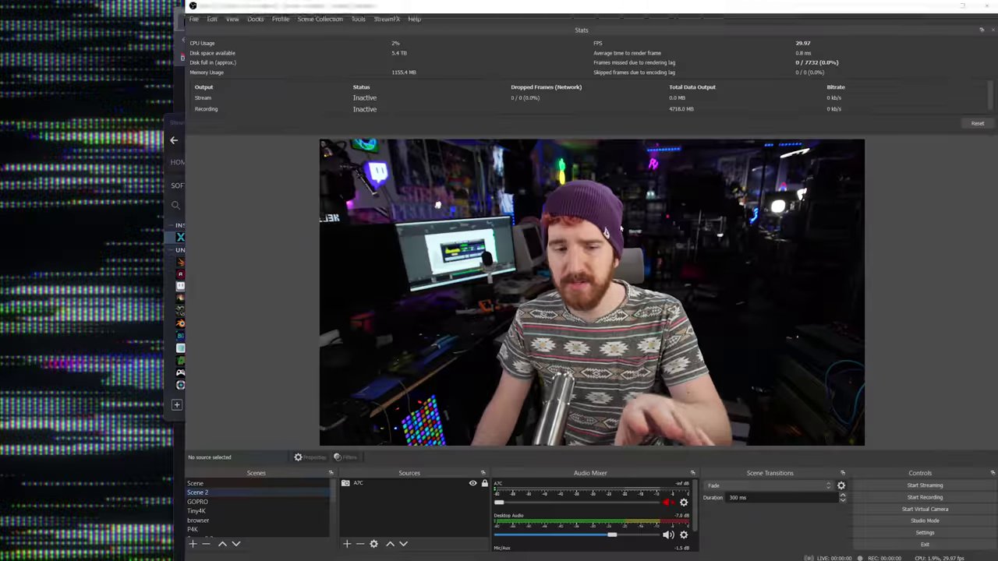
Step: Switch to OBS, open the Broadcast scene and hide its broadcastnv source
click(269, 496)
click(250, 530)
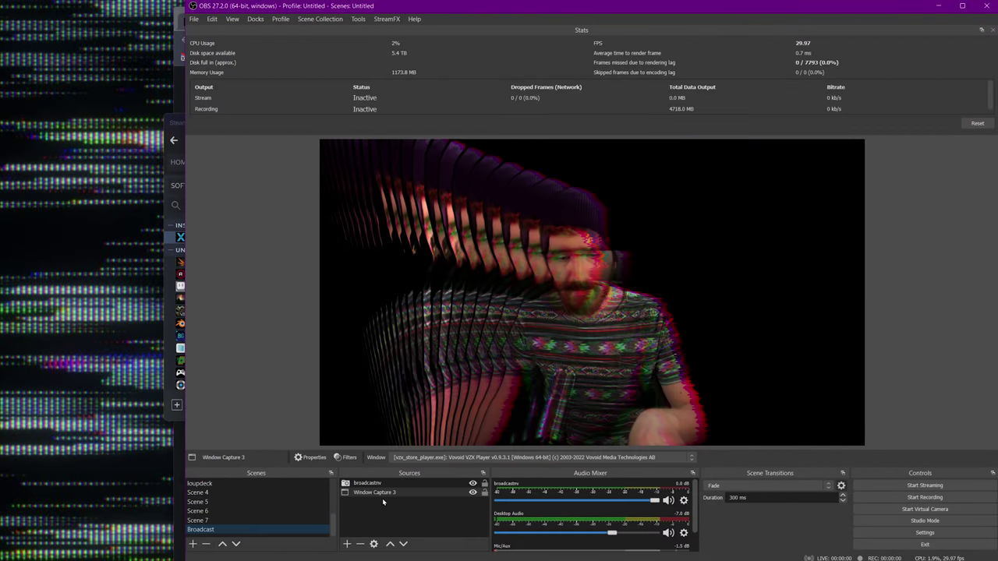
click(379, 483)
click(472, 483)
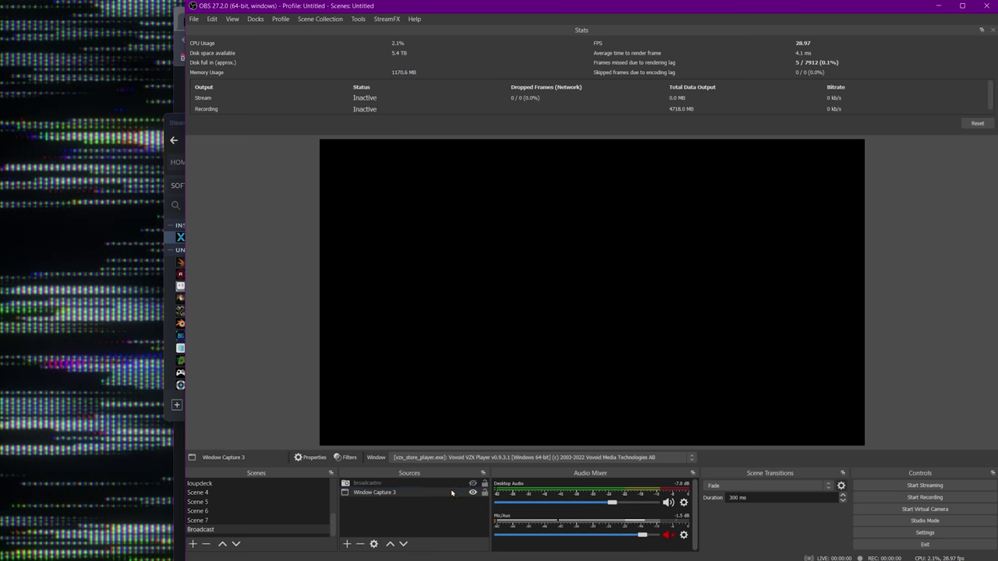
Step: Remove the Window Capture 3 source and use Camera (NVIDIA Broadcast) as the device of a new broadcastnv source
click(363, 544)
click(623, 303)
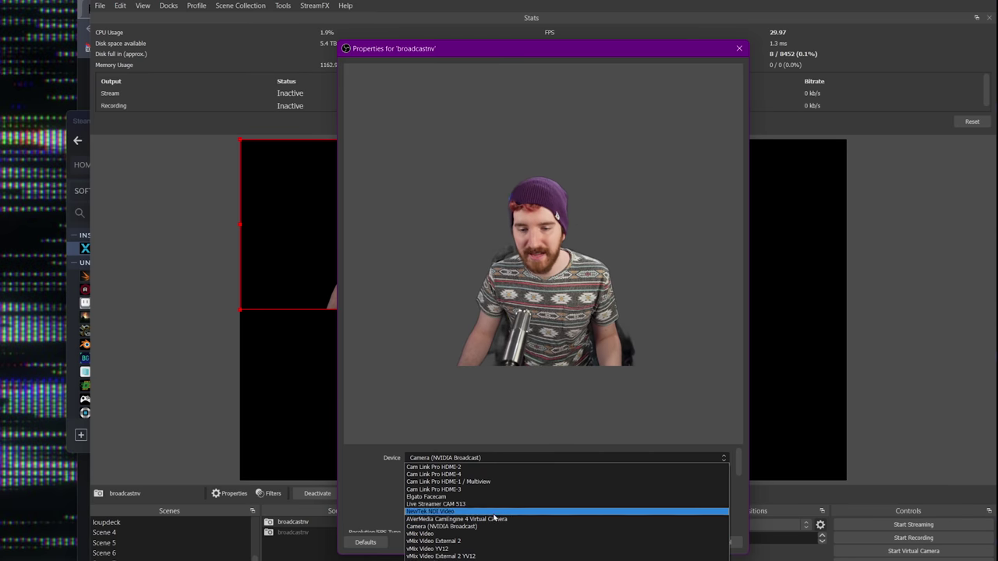
click(456, 527)
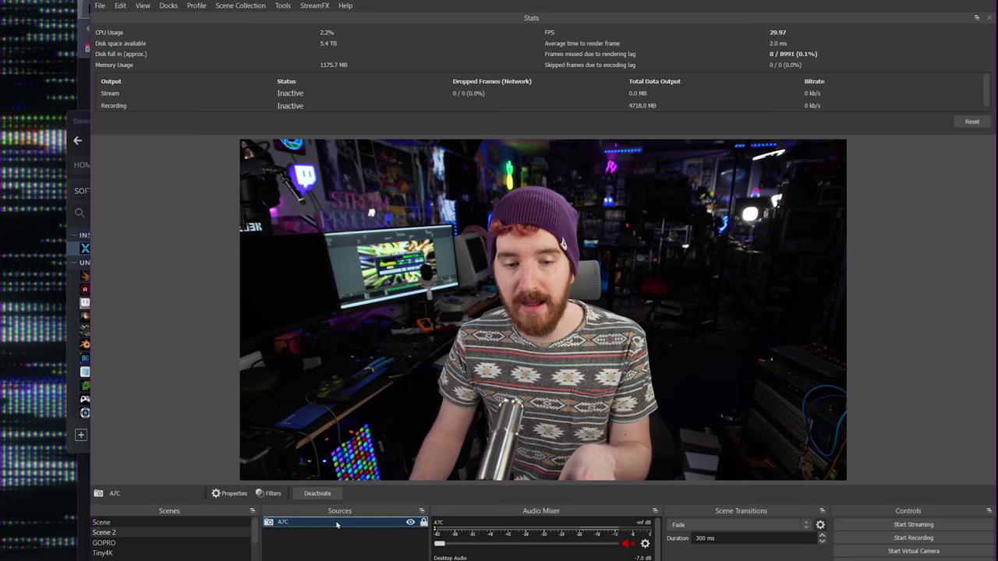
Step: Add a Virtual Camera effect filter to the A7C source in Scene 2 and close its filters
click(268, 493)
click(310, 501)
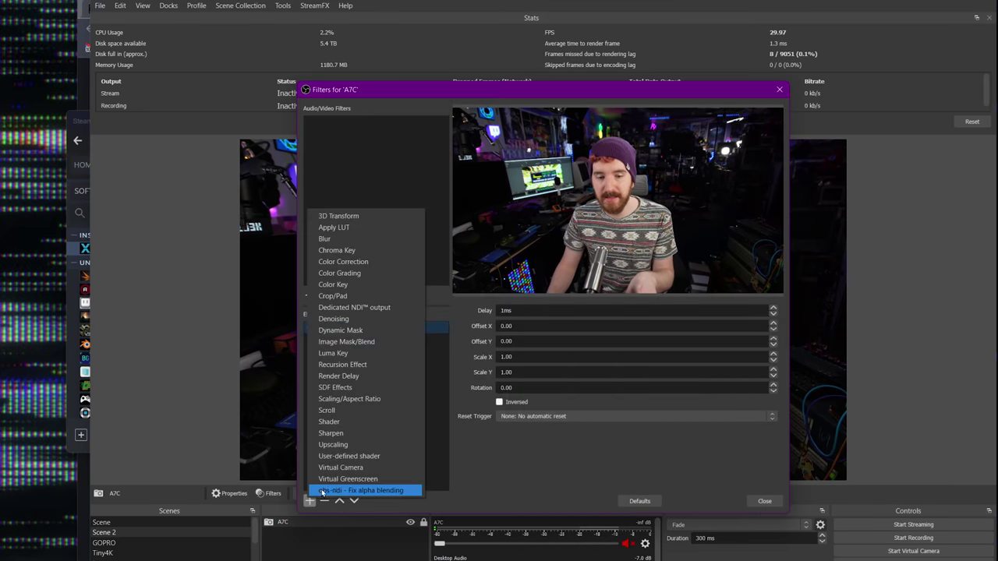
click(351, 477)
key(Return)
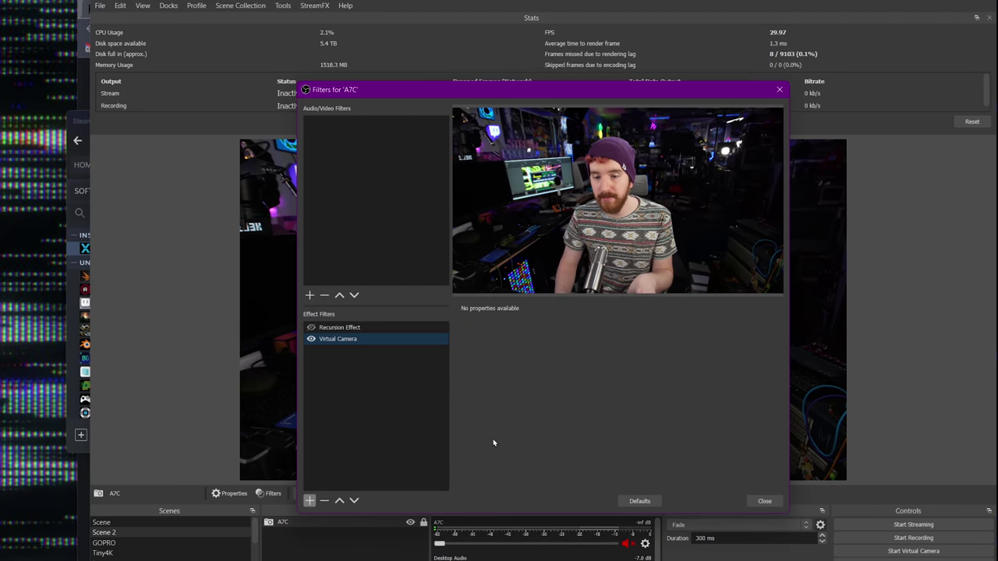
click(762, 501)
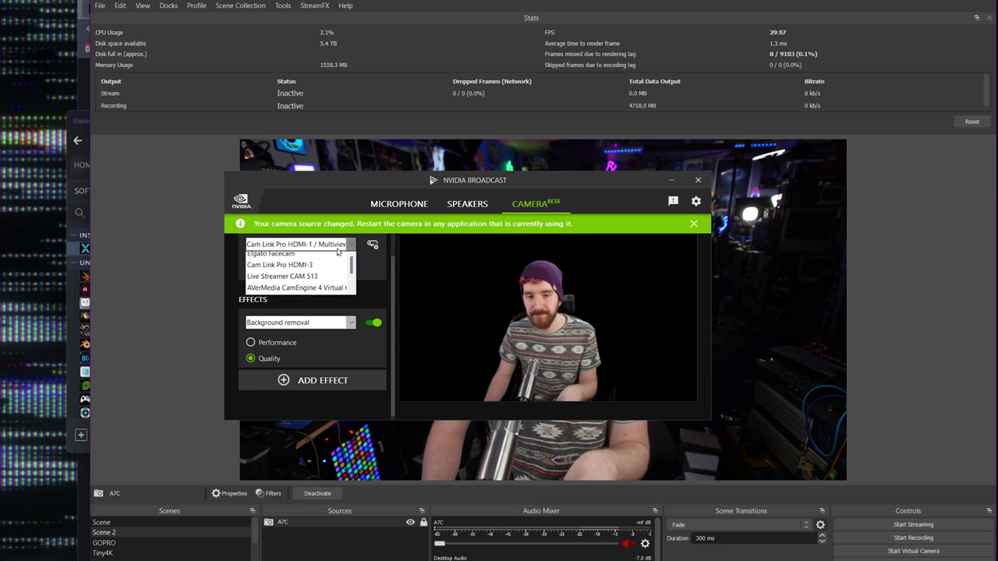
Step: Choose OBS Virtual Camera as the camera source in NVIDIA Broadcast
scroll(328, 292, down, 3)
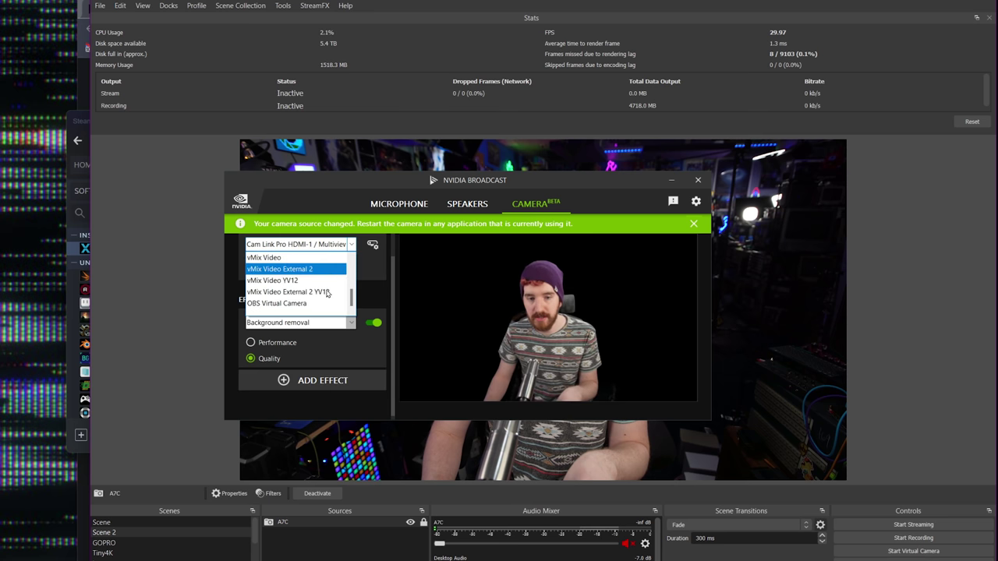
click(319, 304)
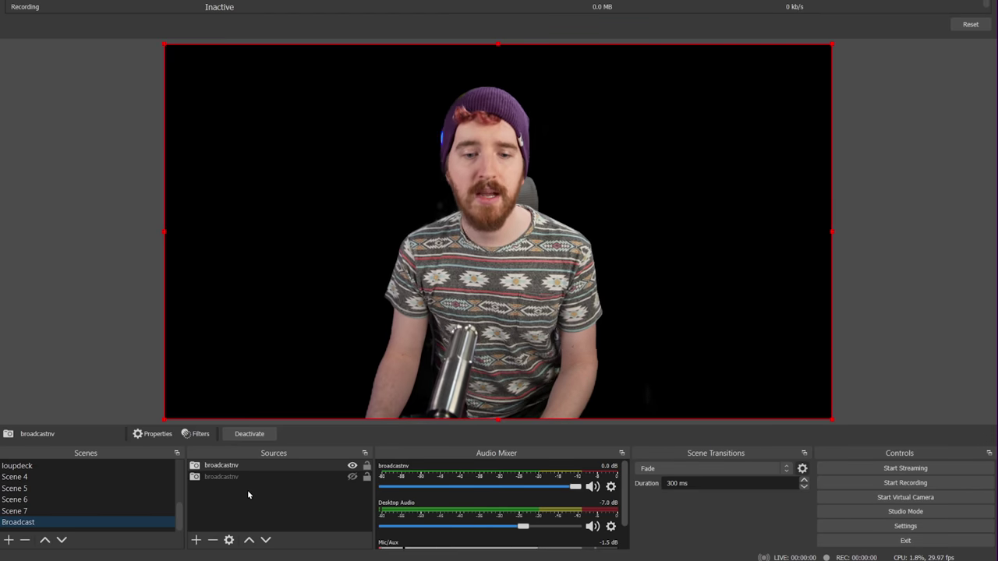
Step: Enable the Recursion Effect filter on the visible broadcastnv source in the Broadcast scene and set its delay to 6ms
click(197, 433)
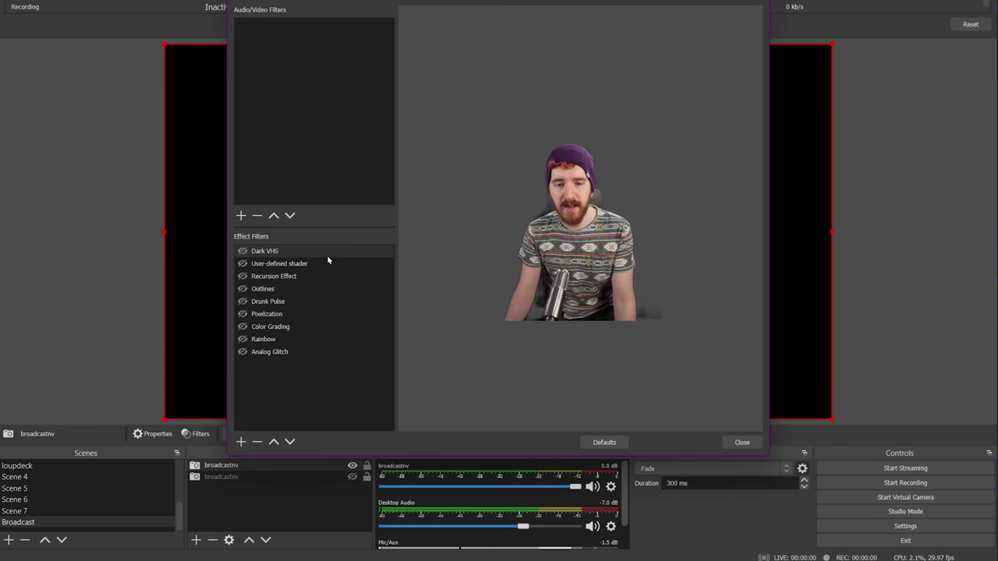
click(306, 277)
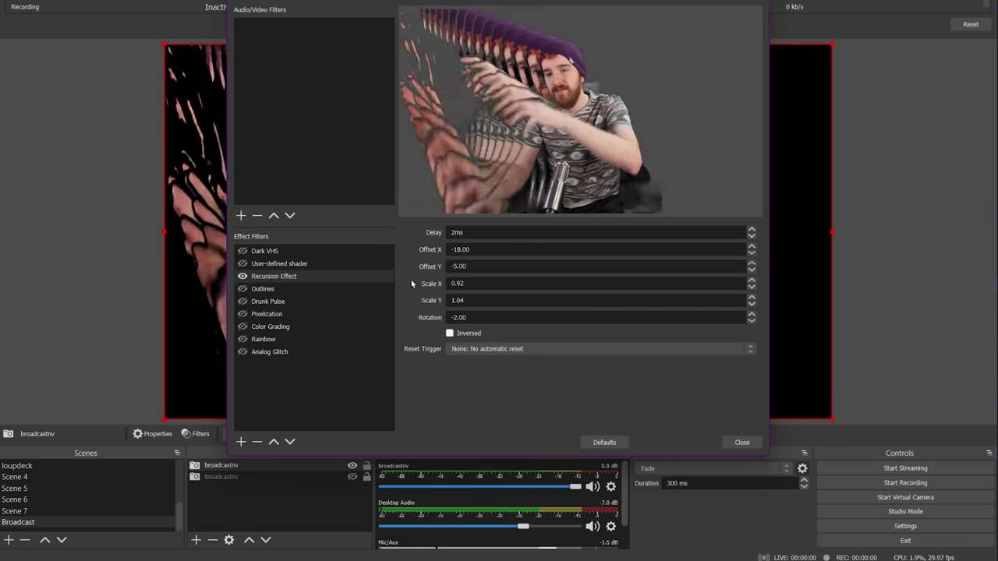
drag(467, 10, 306, 9)
key(Escape)
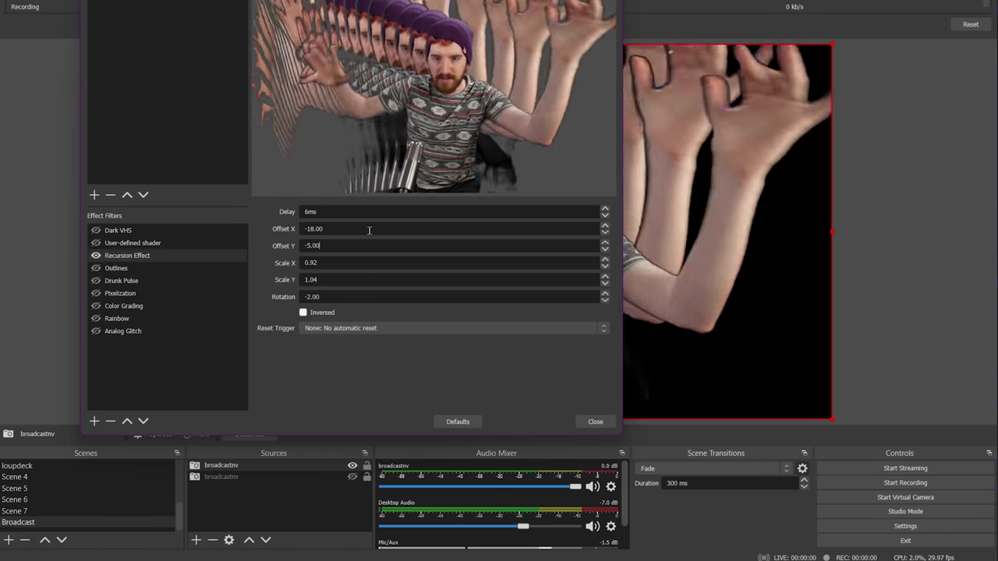
Step: Set the Recursion Effect's Offset Y to 27.00 and Offset X to -36.00
click(604, 243)
click(604, 242)
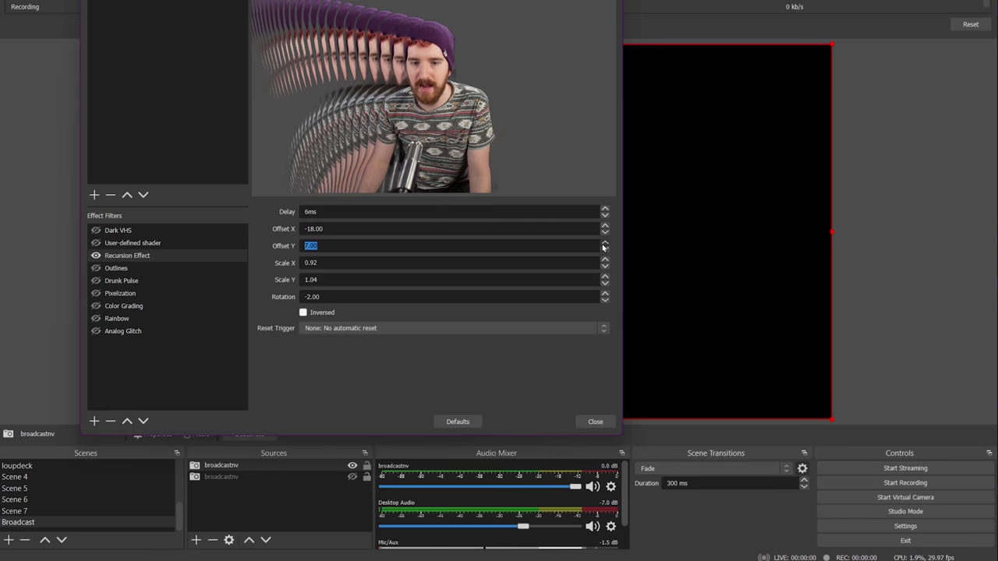
click(604, 242)
click(604, 243)
click(604, 242)
click(604, 242)
click(604, 243)
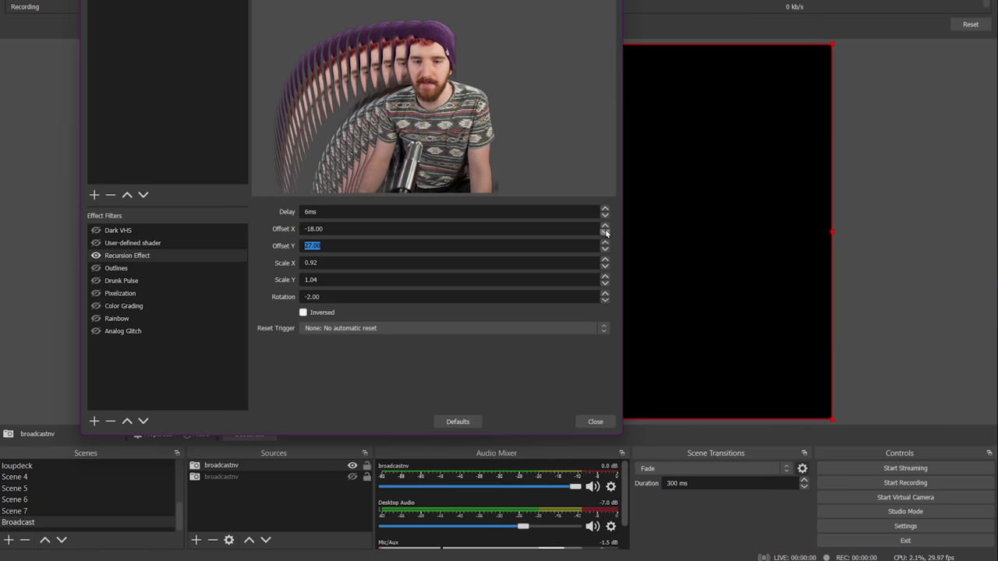
click(606, 232)
click(605, 232)
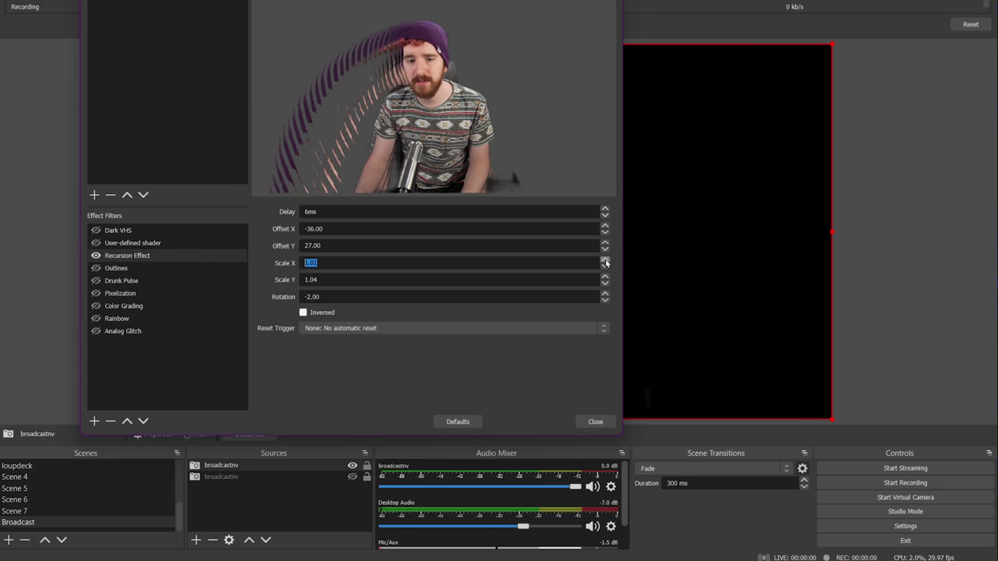
Step: Set the Recursion Effect's Scale X to 0.95, Scale Y to 0.89 and Rotation to 7.00
click(605, 260)
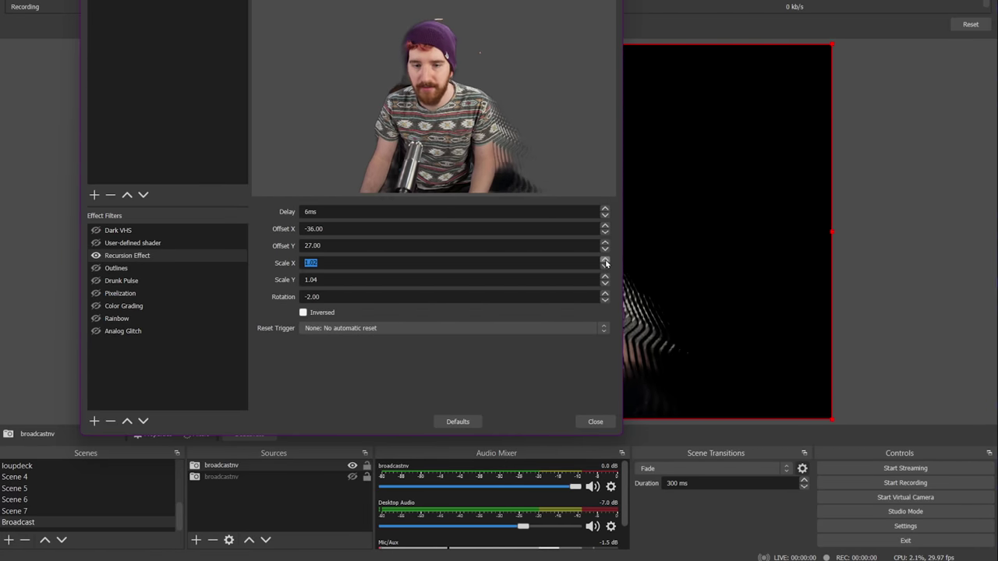
click(604, 268)
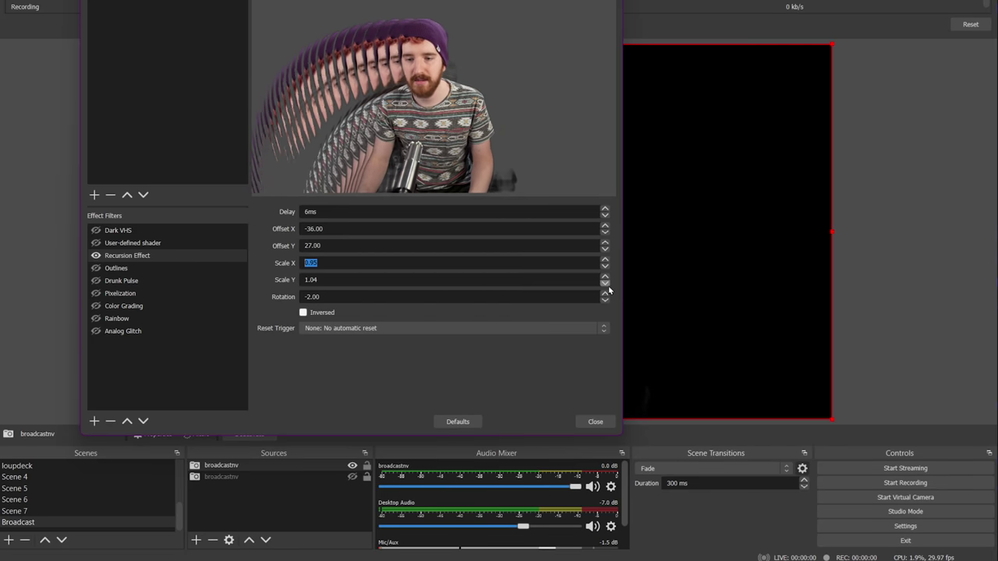
click(606, 284)
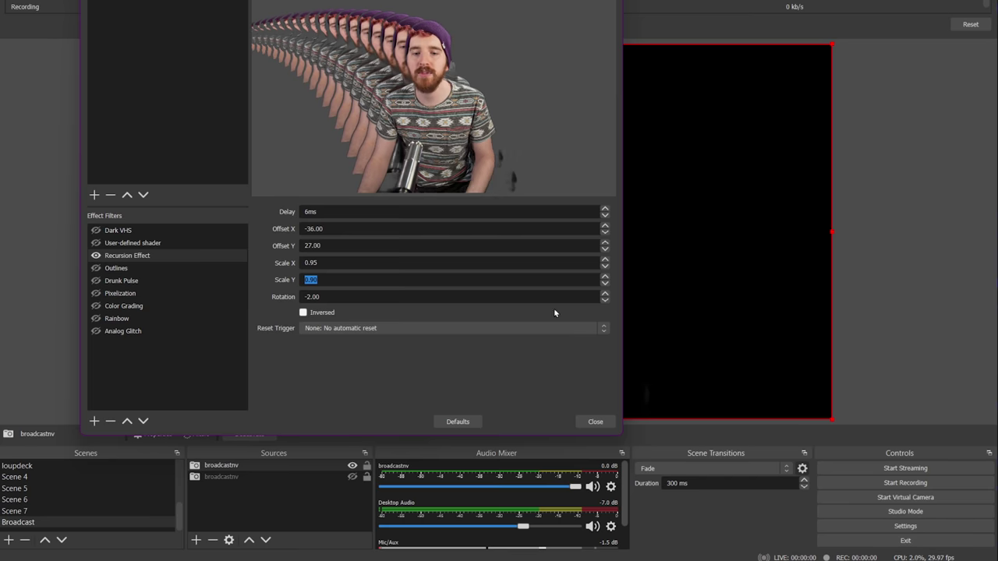
click(605, 298)
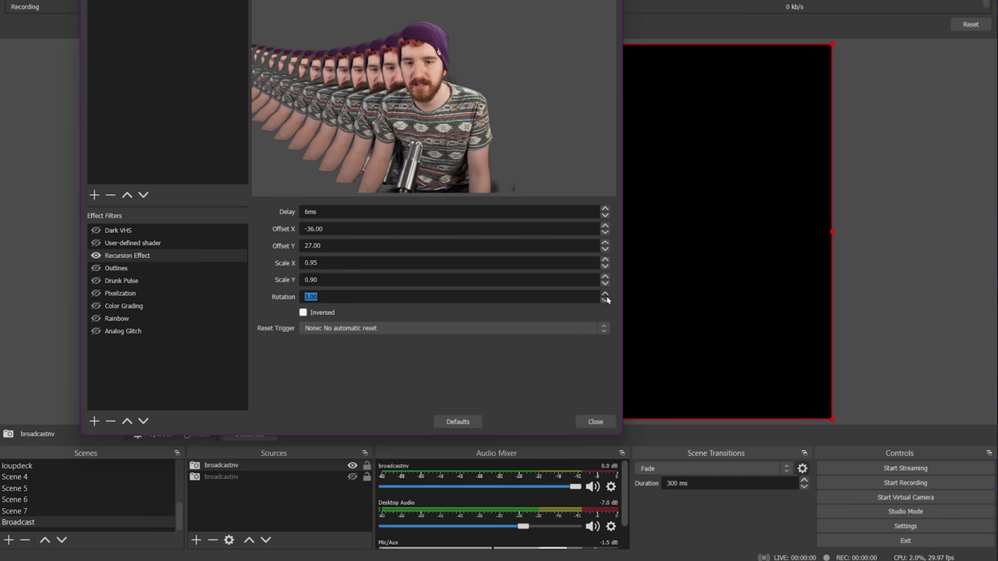
click(605, 284)
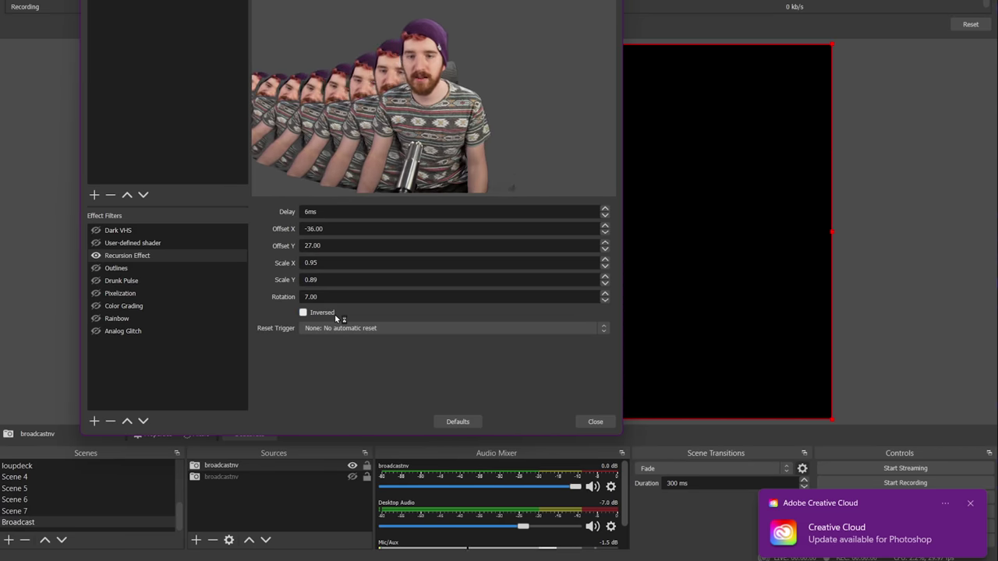
Step: Set the Recursion Effect's Rotation to -7.00 and increase its Offset Y
click(606, 300)
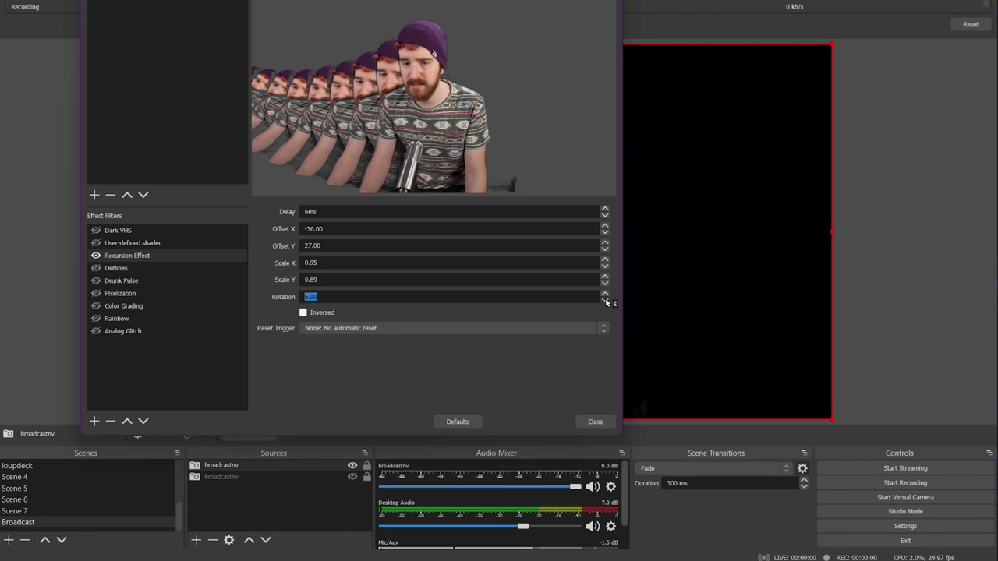
scroll(607, 301, up, 1)
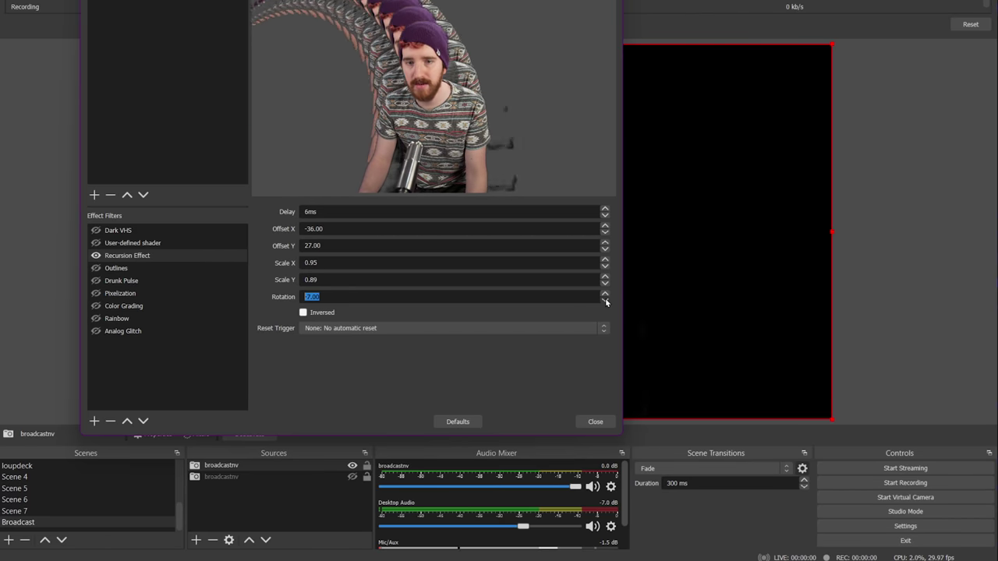
scroll(604, 247, up, 1)
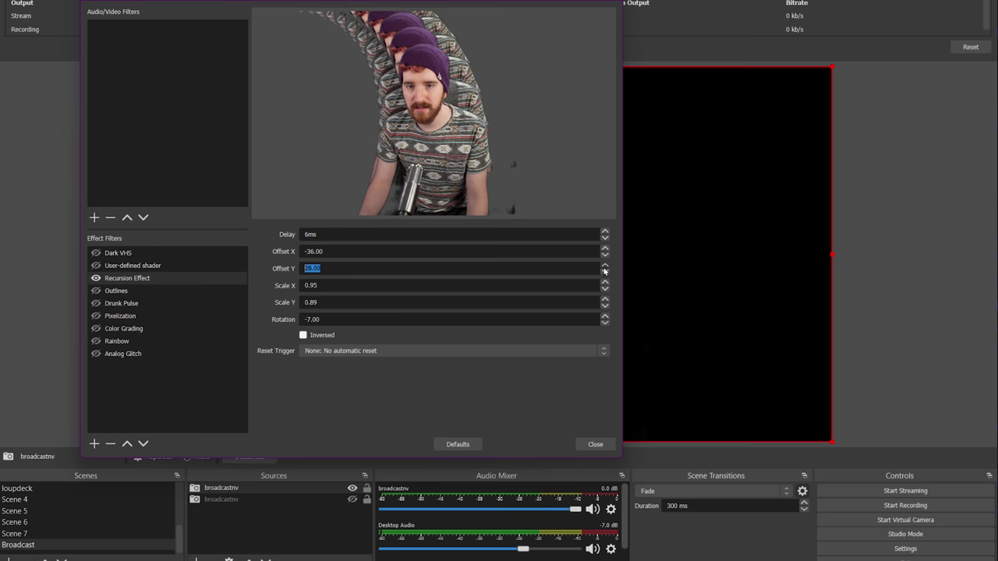
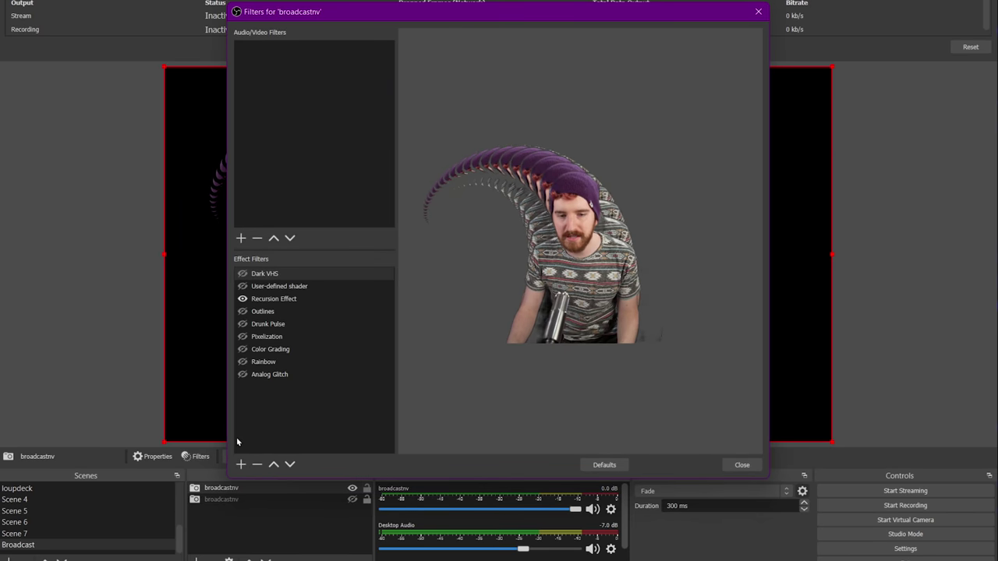
click(264, 311)
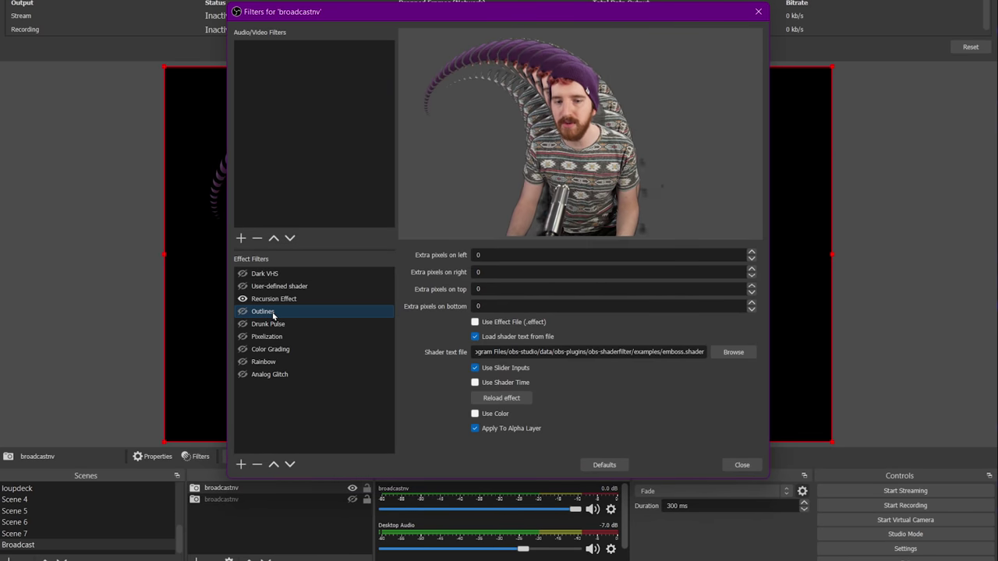
click(242, 464)
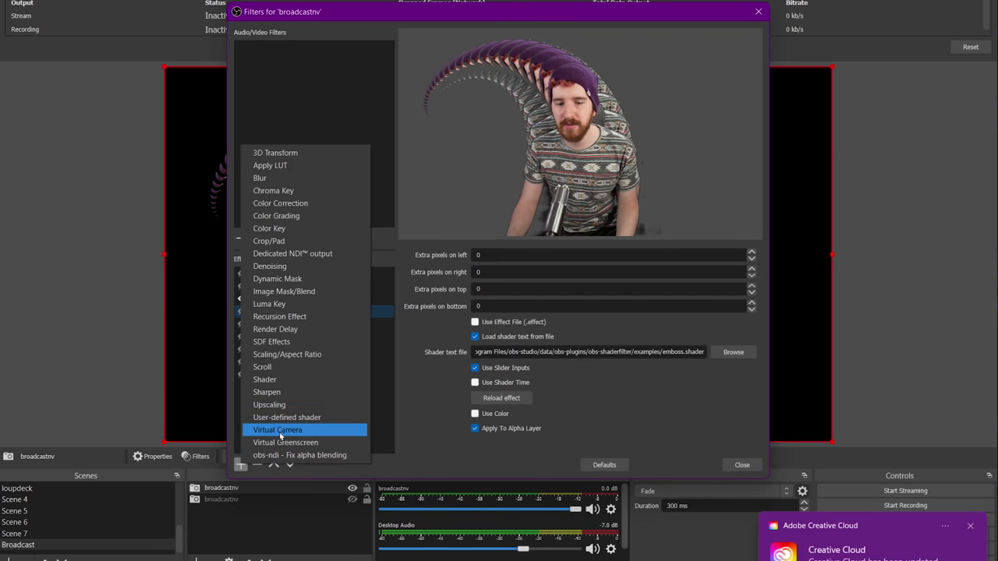
click(409, 389)
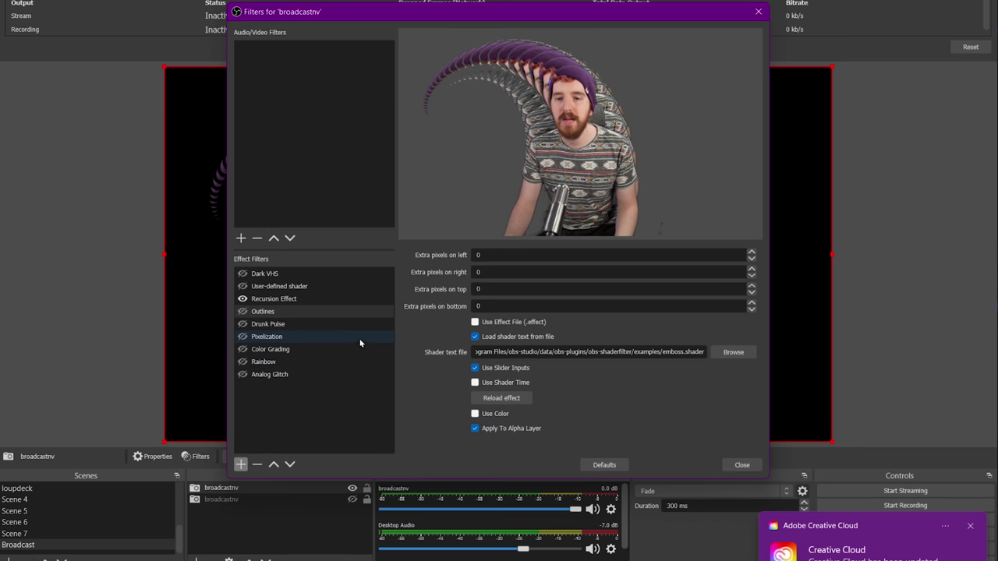
Step: Enable the Dark VHS filter on broadcastnv and turn off its Apply To Image option
click(263, 274)
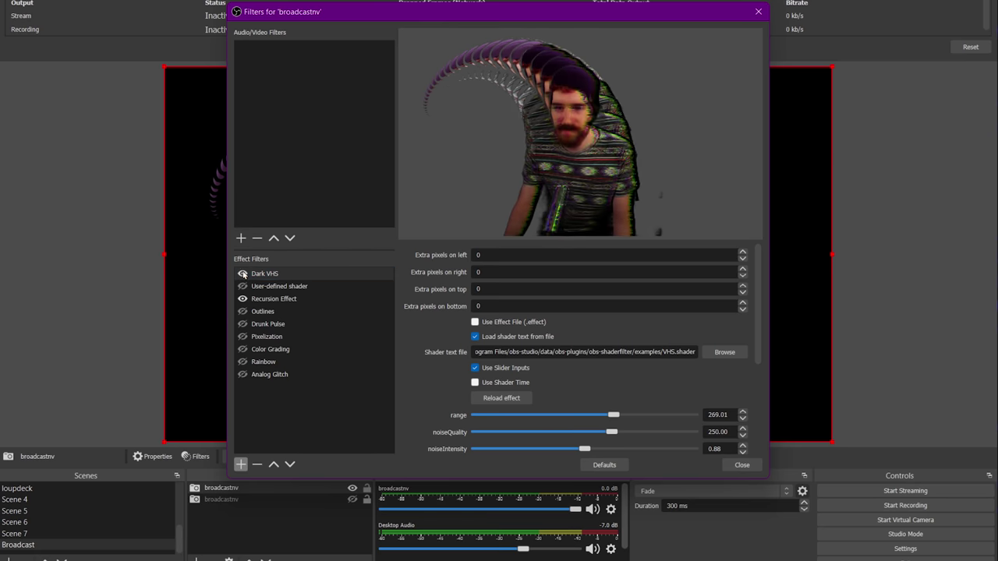
scroll(470, 379, down, 3)
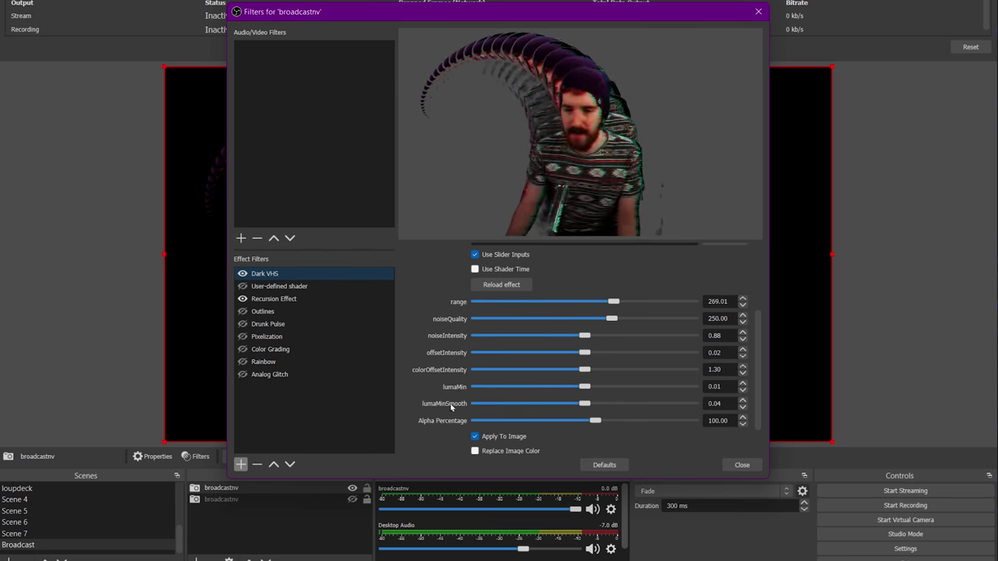
click(474, 437)
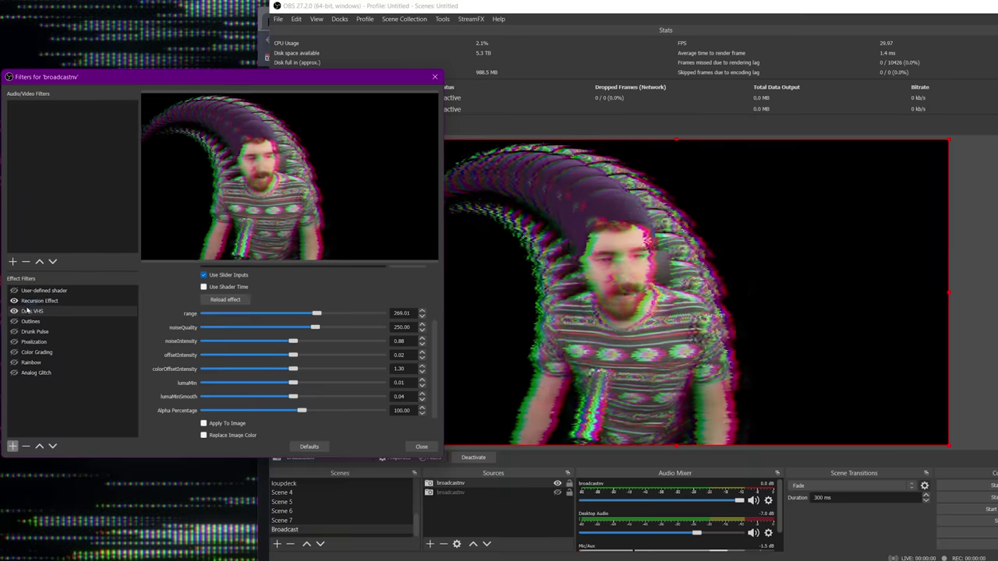
Step: Try the Dark VHS filter above the Recursion Effect, return it below, and disable it
click(39, 446)
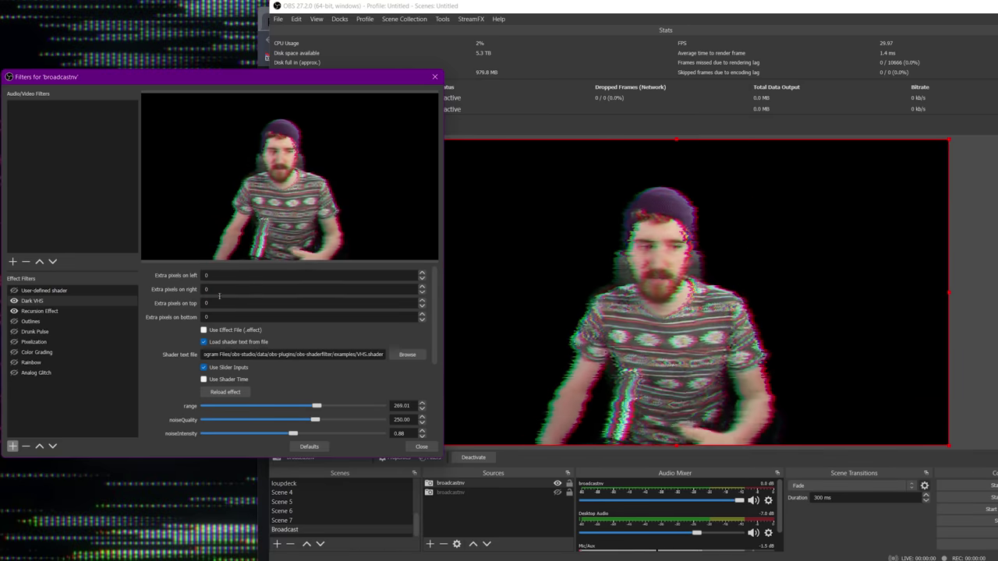
click(53, 445)
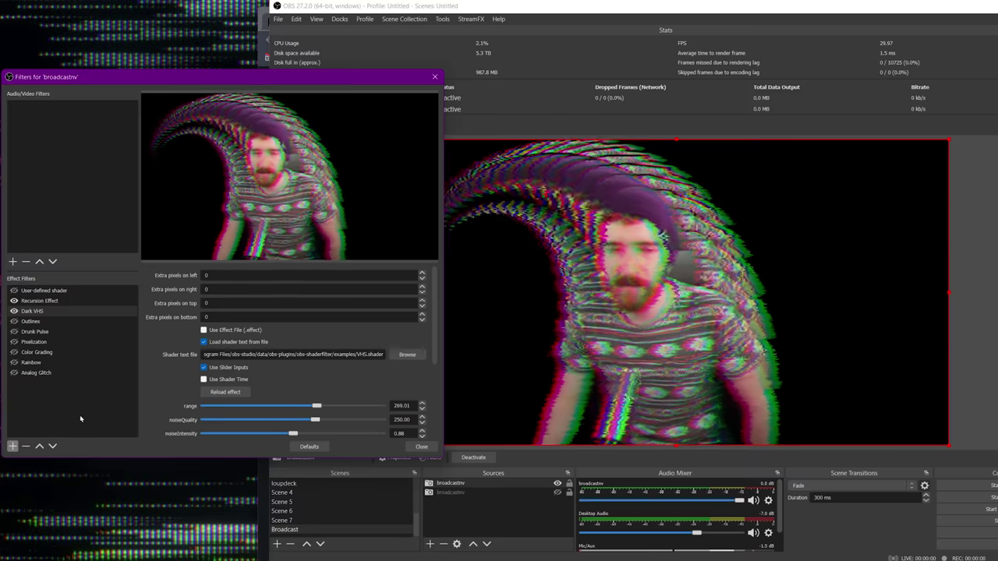
click(55, 290)
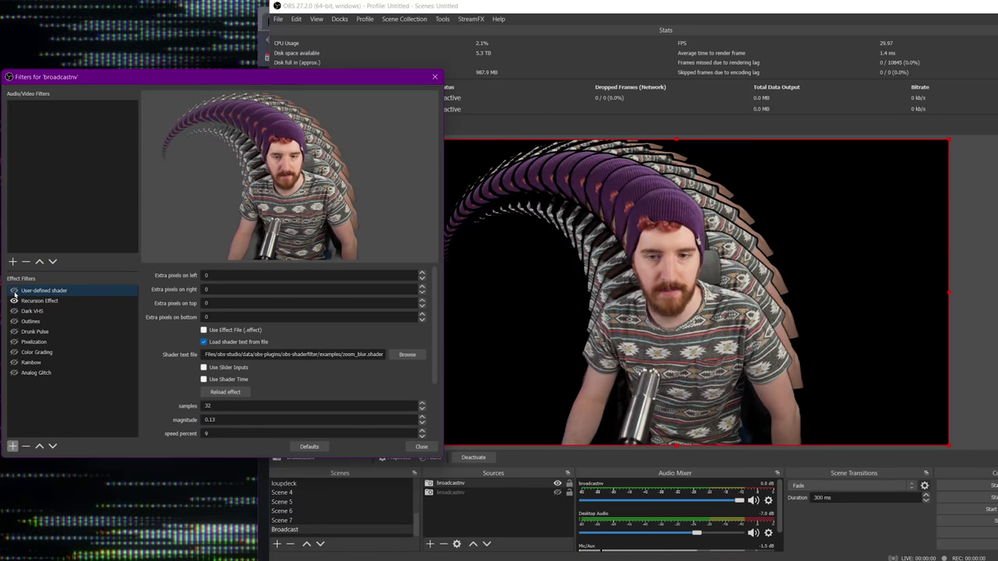
click(24, 301)
click(35, 311)
scroll(253, 375, down, 3)
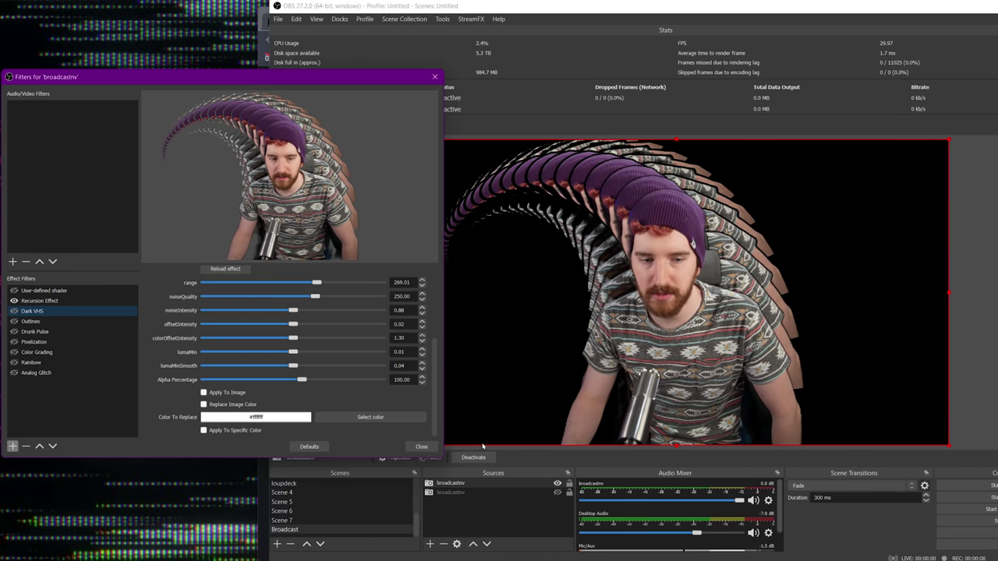
Step: Add a #d1d1d1 Color Source that fills the canvas and place it behind the visible broadcastnv source
click(431, 543)
click(481, 346)
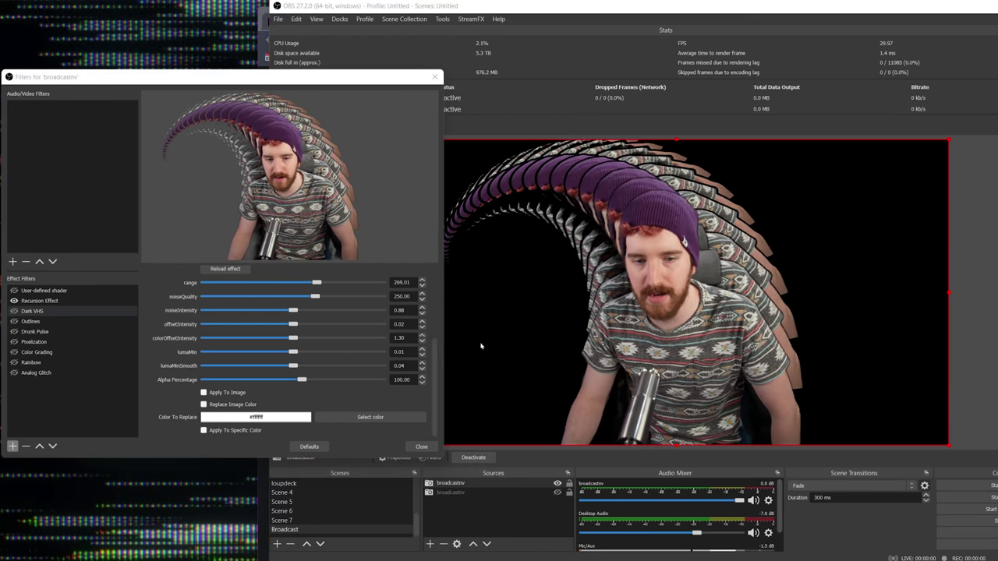
key(Return)
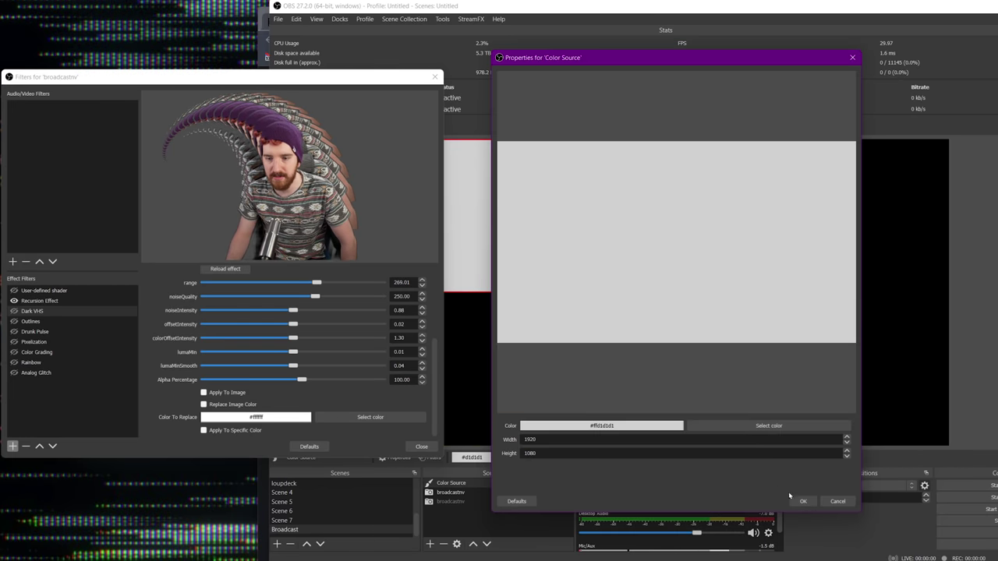
click(803, 501)
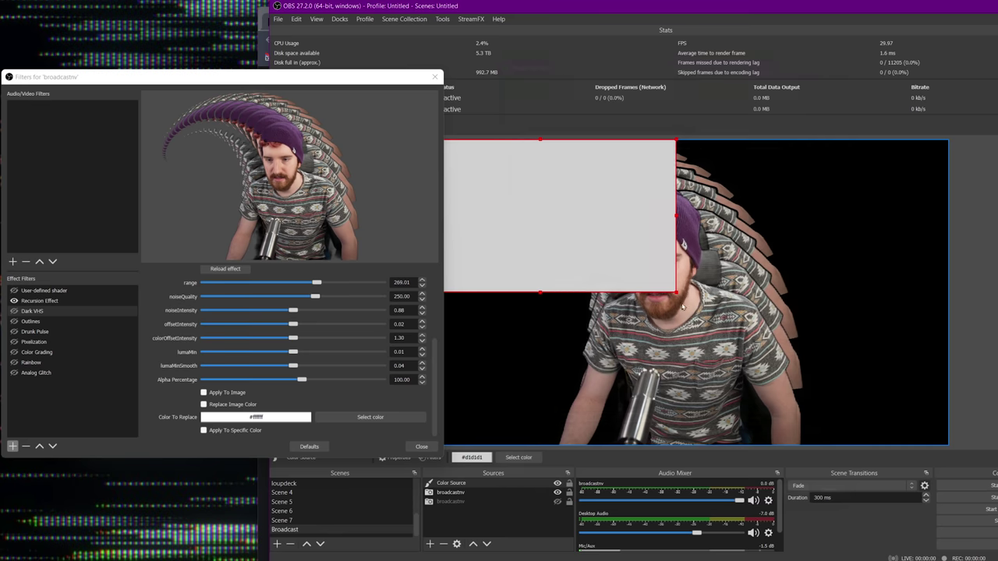
drag(676, 294, 952, 434)
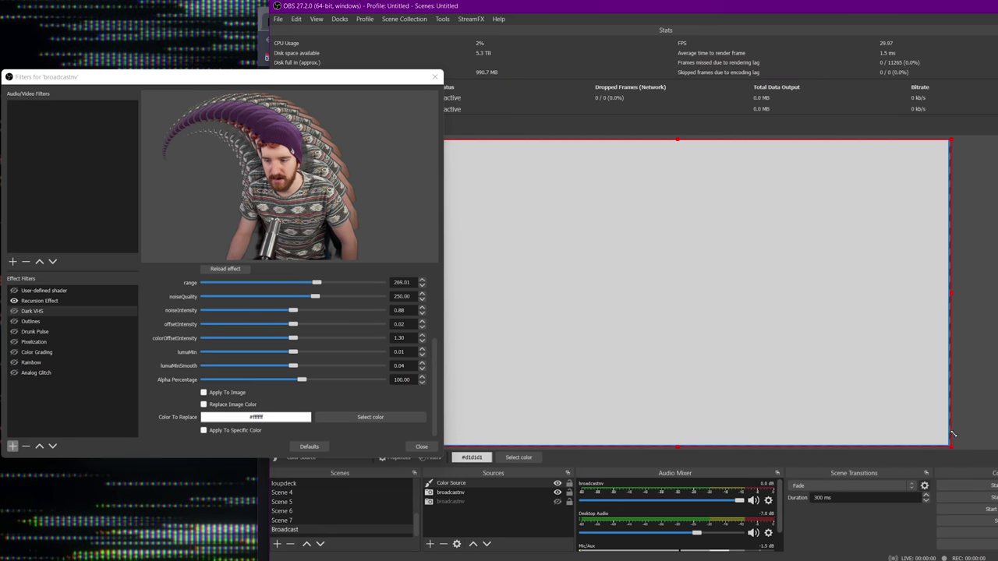
click(487, 544)
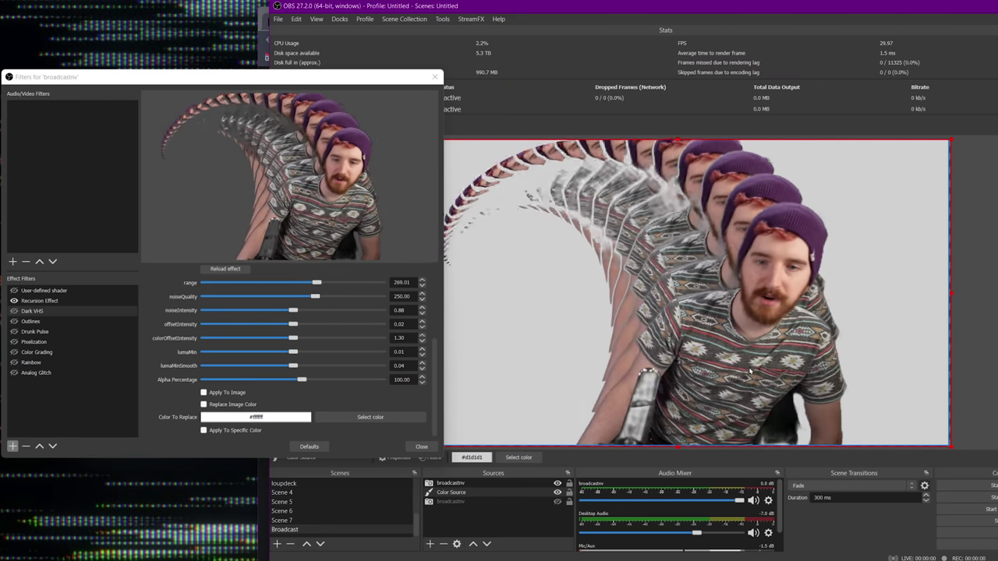
Step: Enable the Dark VHS filter on broadcastnv with its Apply To Image option turned on
click(13, 312)
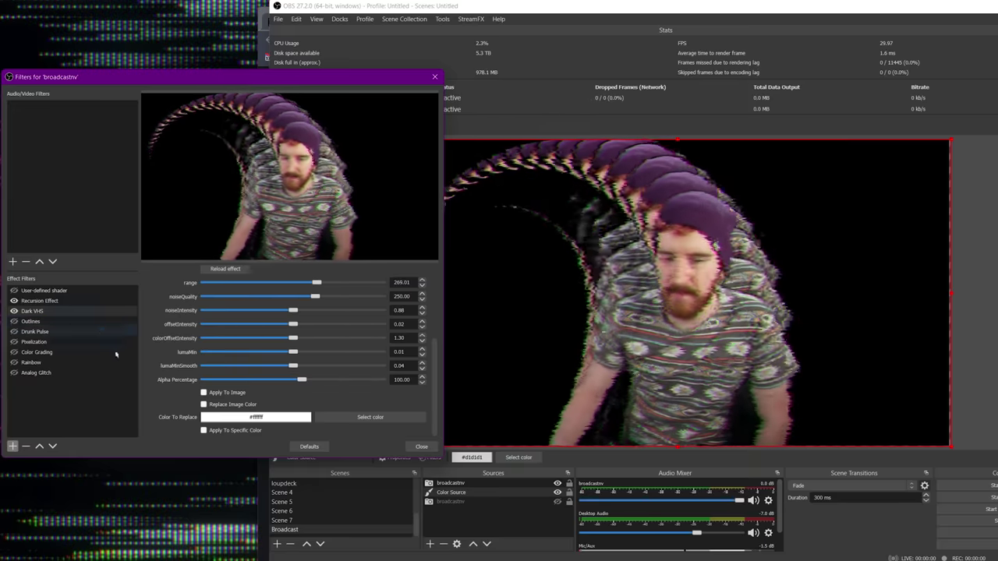
click(204, 393)
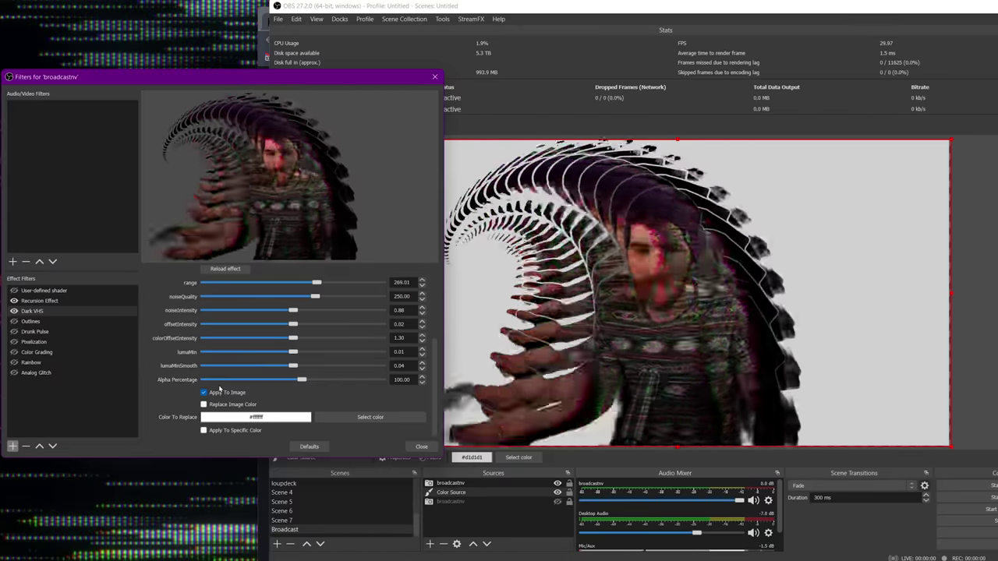
scroll(167, 365, up, 5)
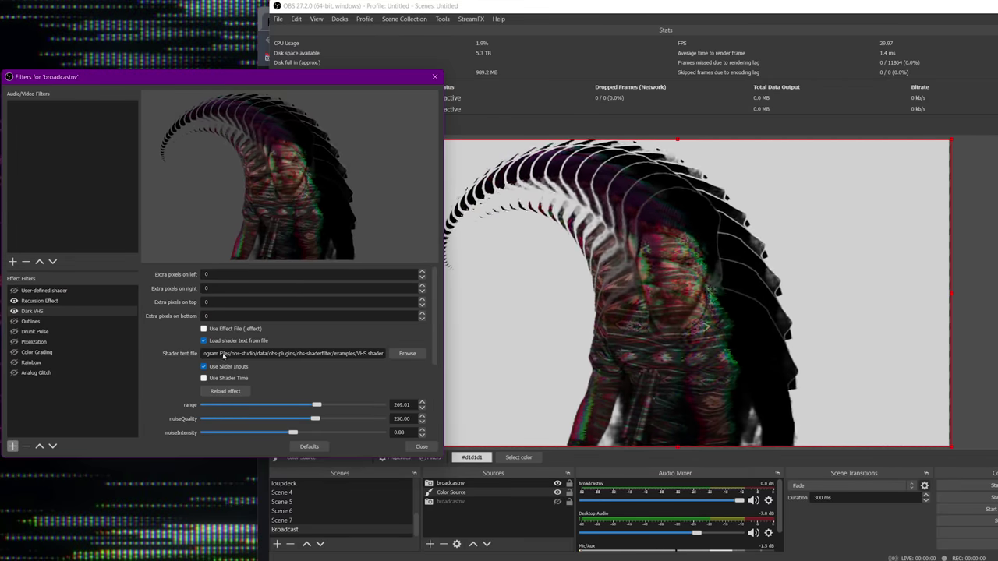
scroll(200, 380, down, 4)
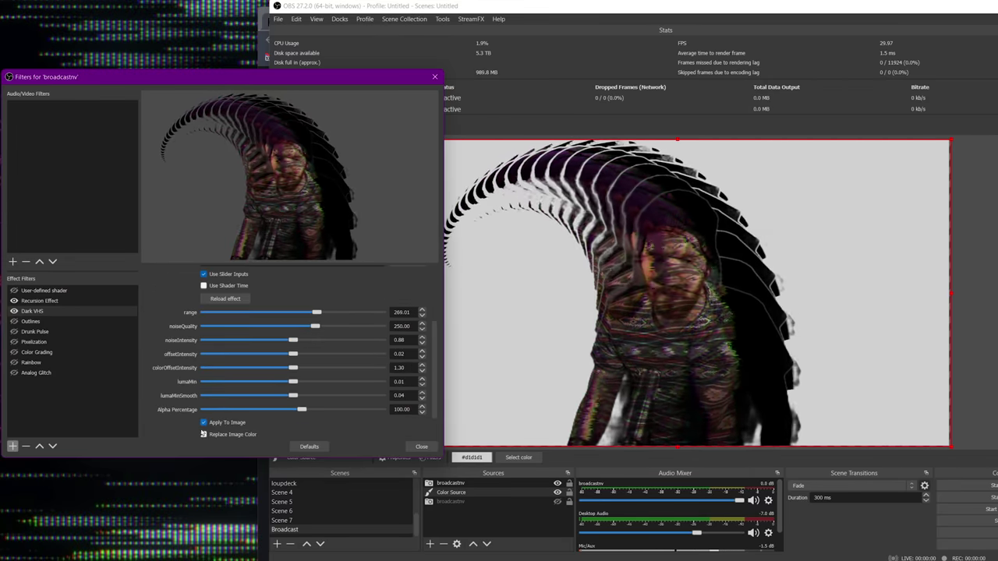
click(237, 425)
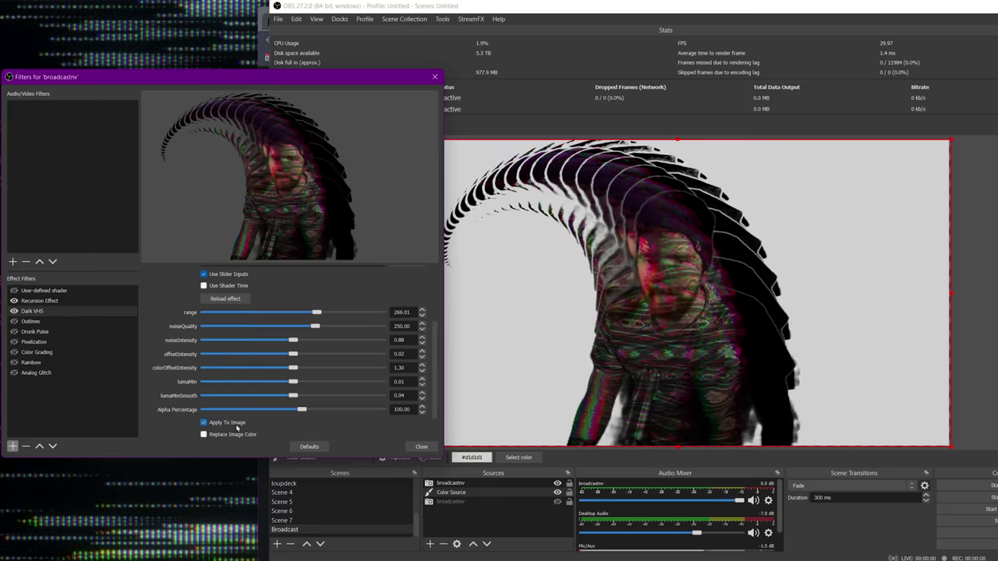
Step: Switch from Dark VHS to the User-defined shader using zoom_blur.shader and place it below the Recursion Effect
click(14, 311)
click(22, 290)
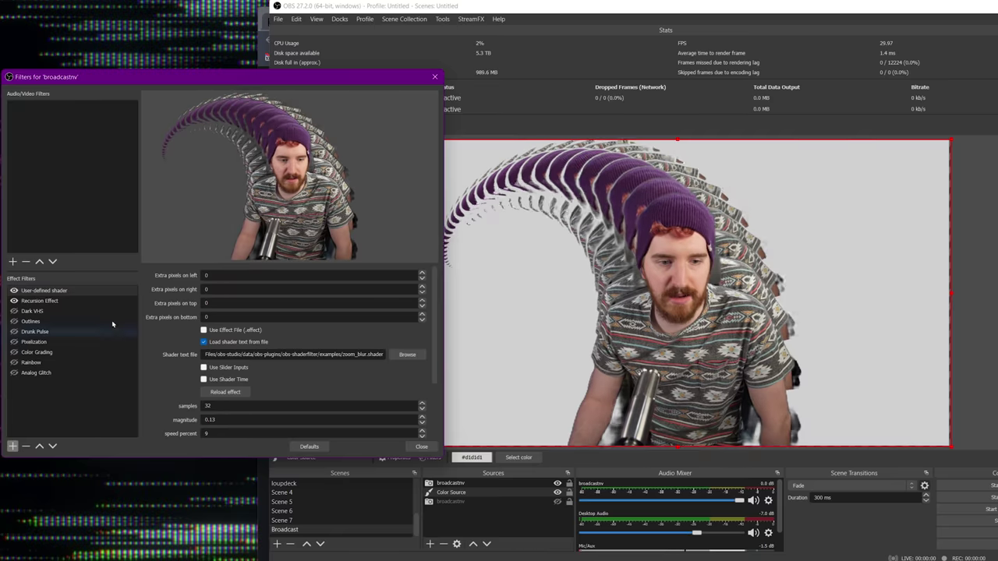
click(76, 301)
click(69, 291)
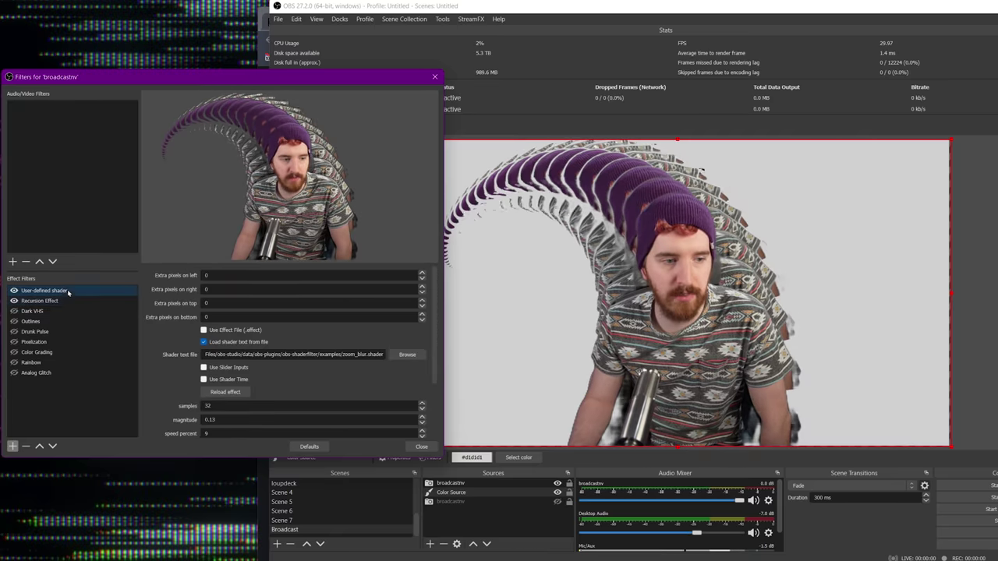
click(53, 446)
scroll(176, 388, down, 3)
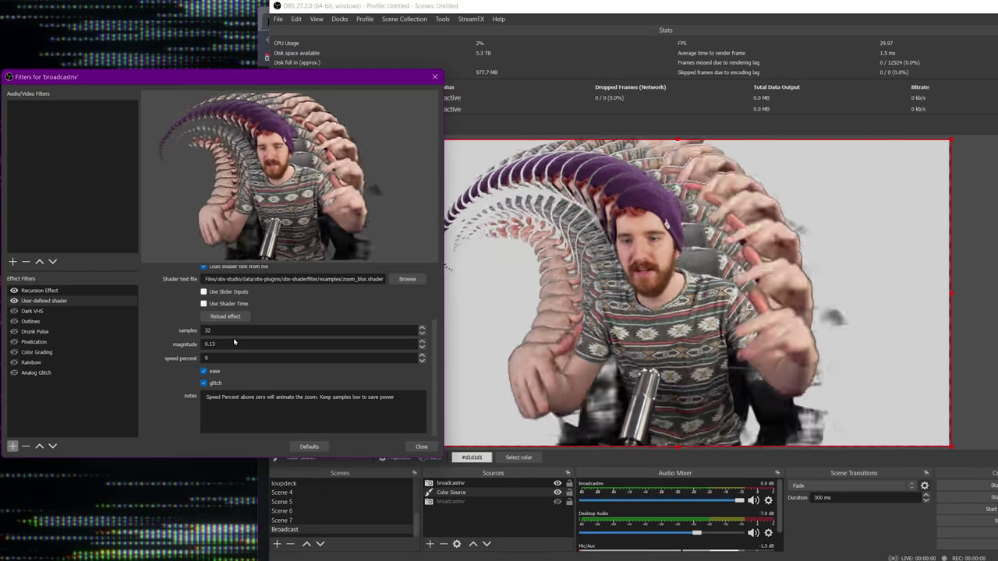
Step: Replace the User-defined shader with the Outlines filter using Use Color, and enable Analog Glitch
click(13, 321)
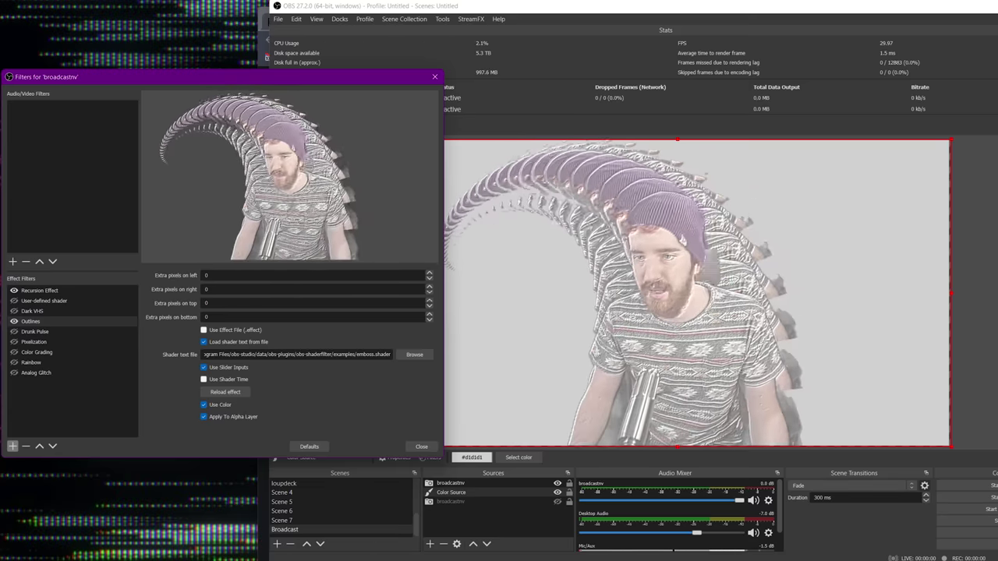
click(13, 311)
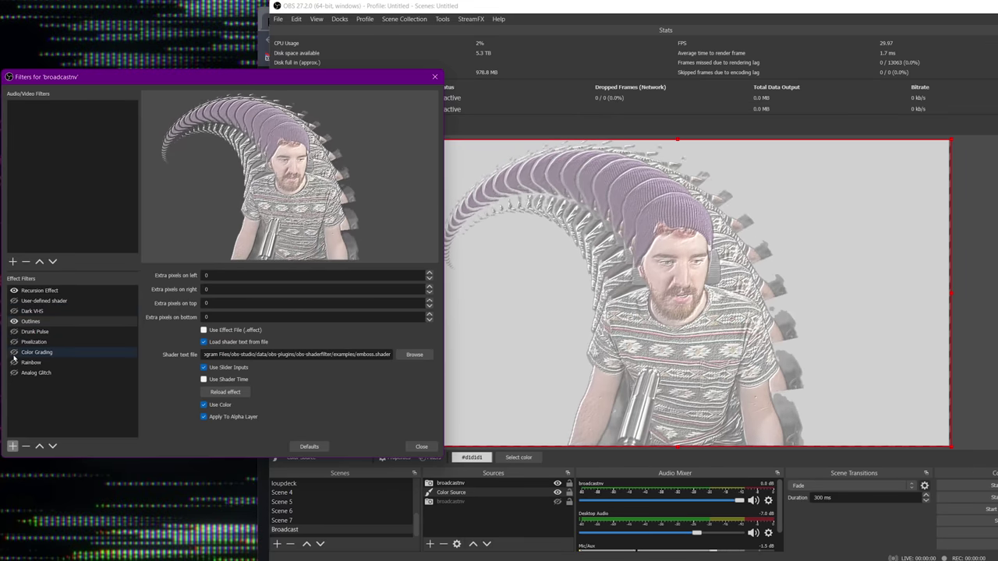
click(13, 353)
click(13, 372)
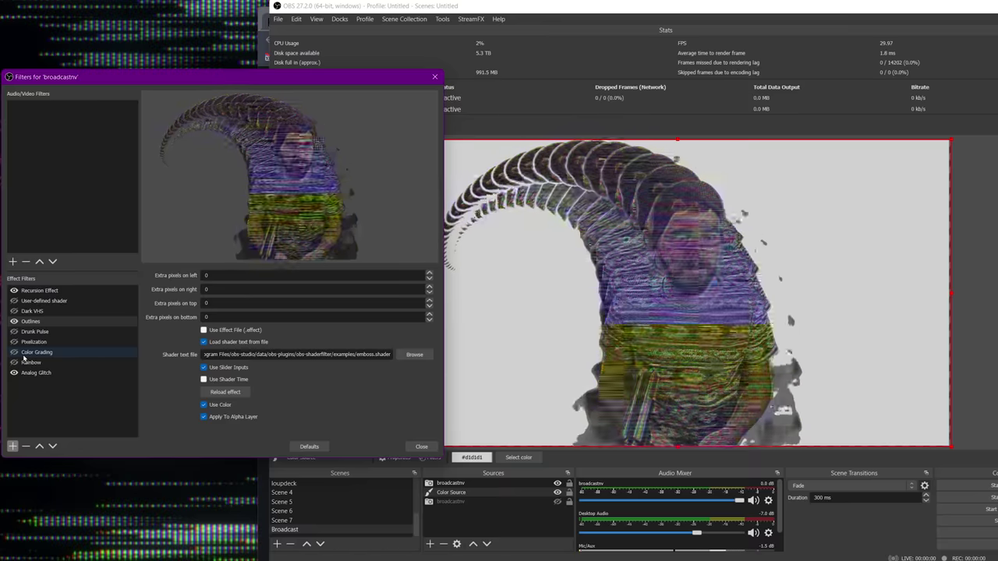
Step: Look through the shader files in the obs-shaderfilter examples folder from the Analog Glitch filter's settings
click(46, 373)
click(406, 355)
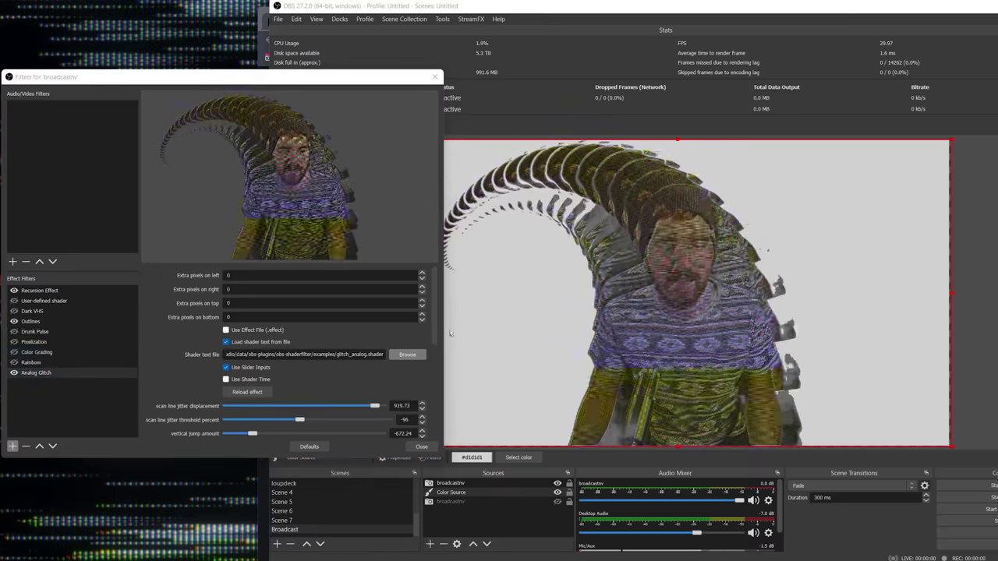
scroll(374, 260, up, 10)
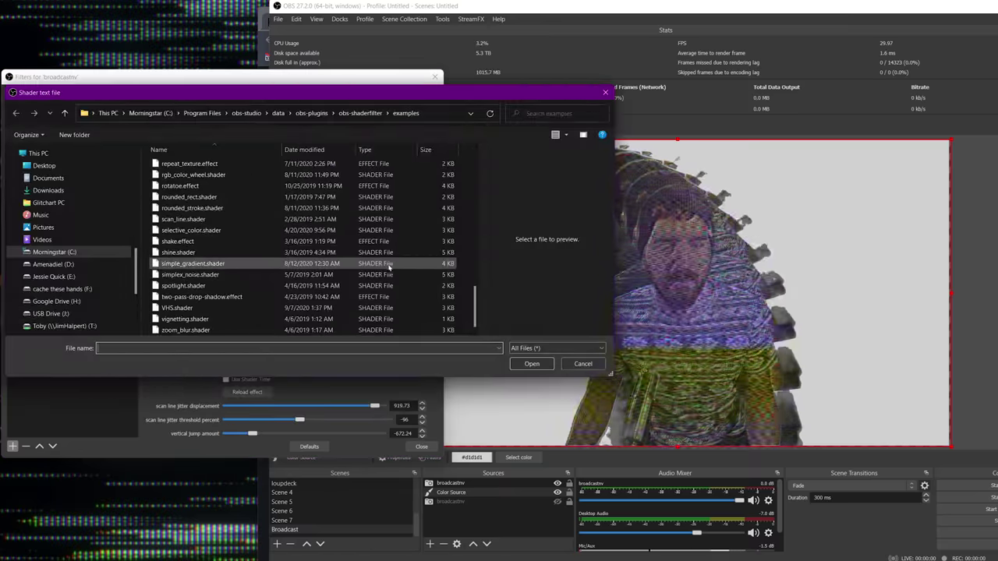
scroll(355, 266, down, 15)
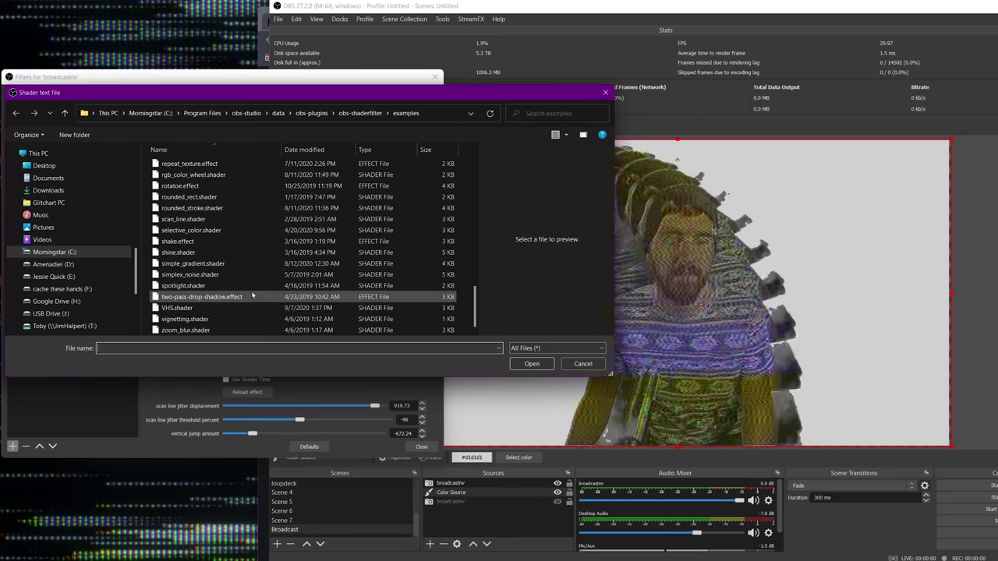
scroll(262, 228, up, 10)
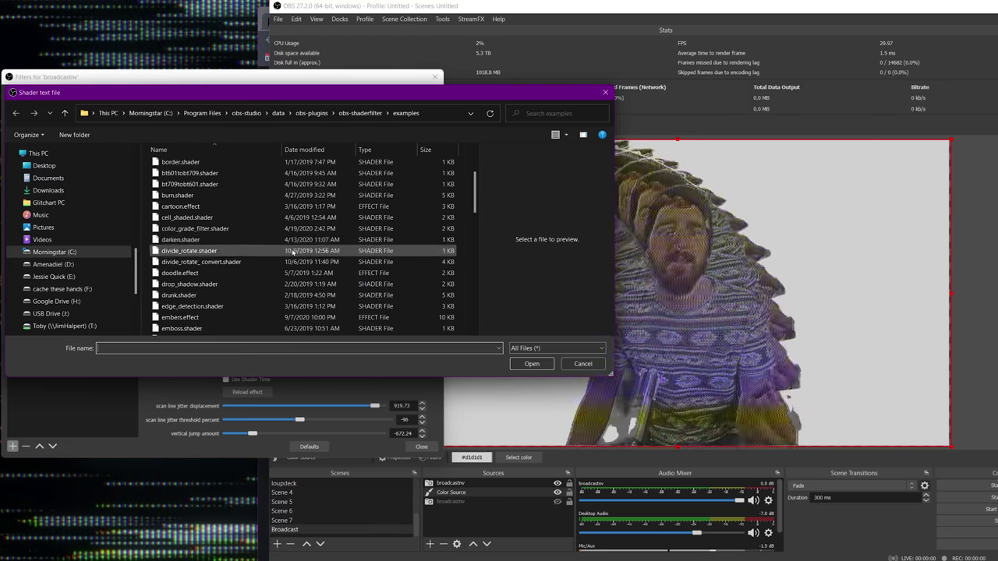
scroll(292, 252, down, 3)
double_click(430, 303)
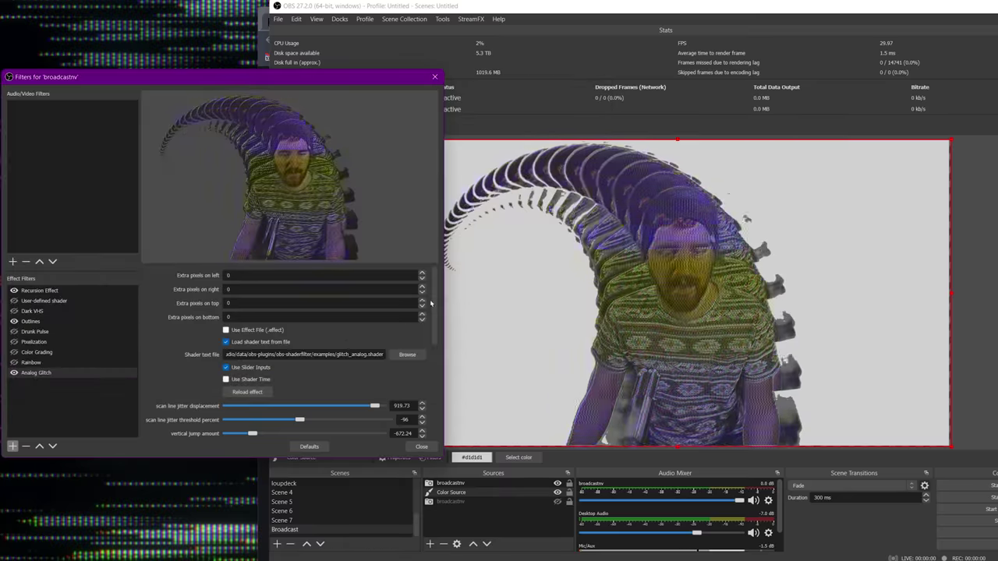
Step: Examine the shader parameters of the Analog Glitch filter and the settings of the Outlines filter
scroll(378, 356, down, 3)
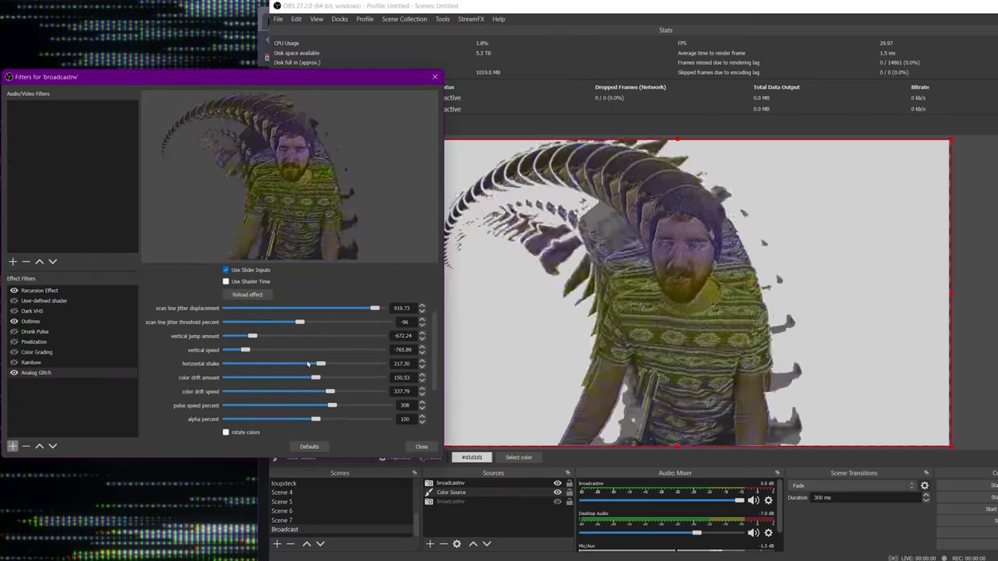
click(14, 352)
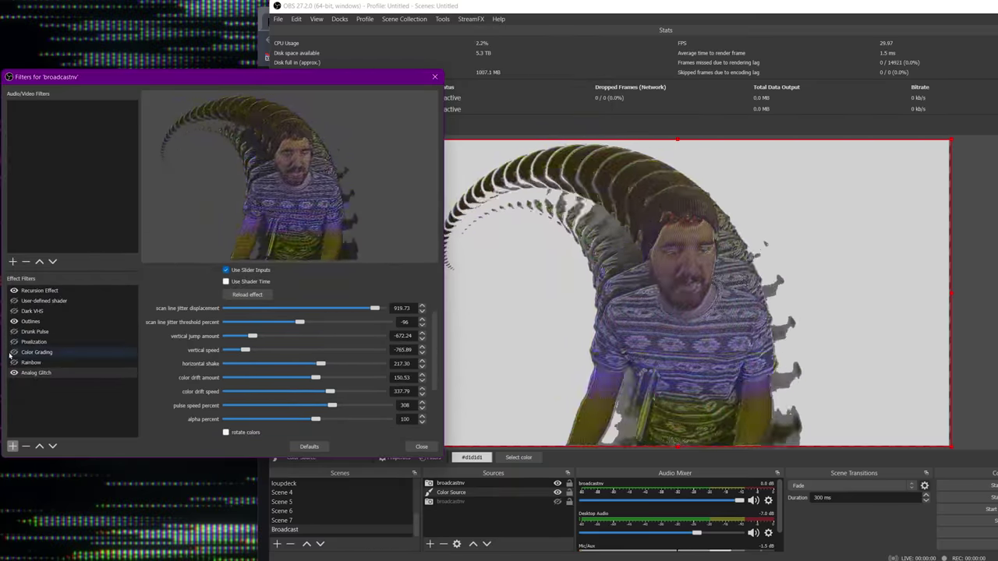
click(33, 321)
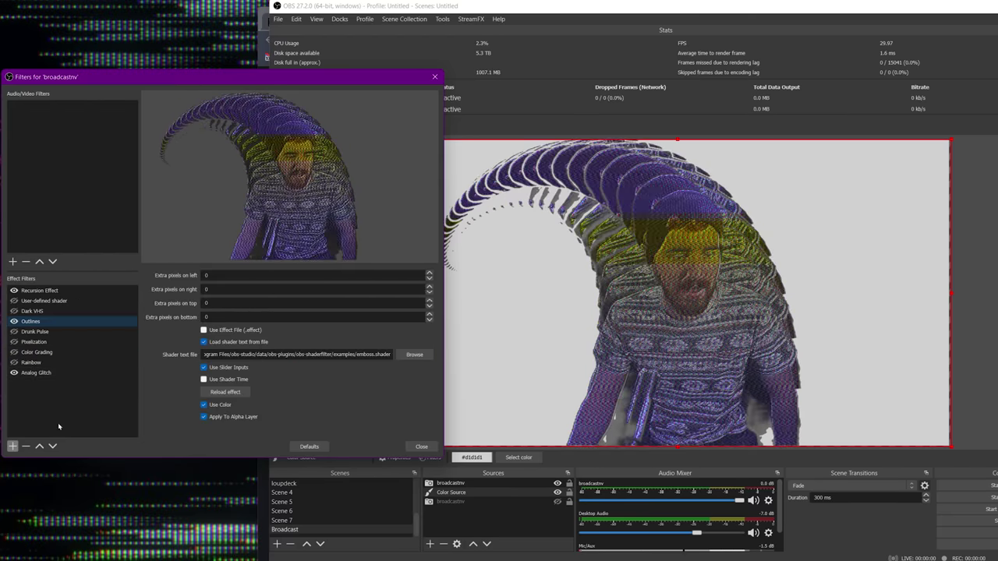
Step: Enable the Rainbow filter, try it below Analog Glitch in the filter order, and return it above
click(14, 363)
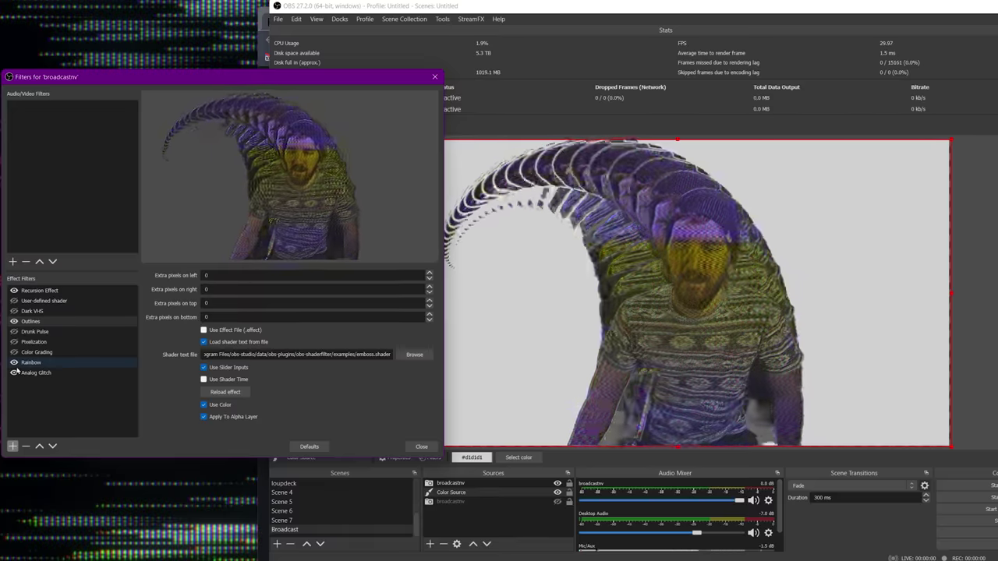
click(14, 373)
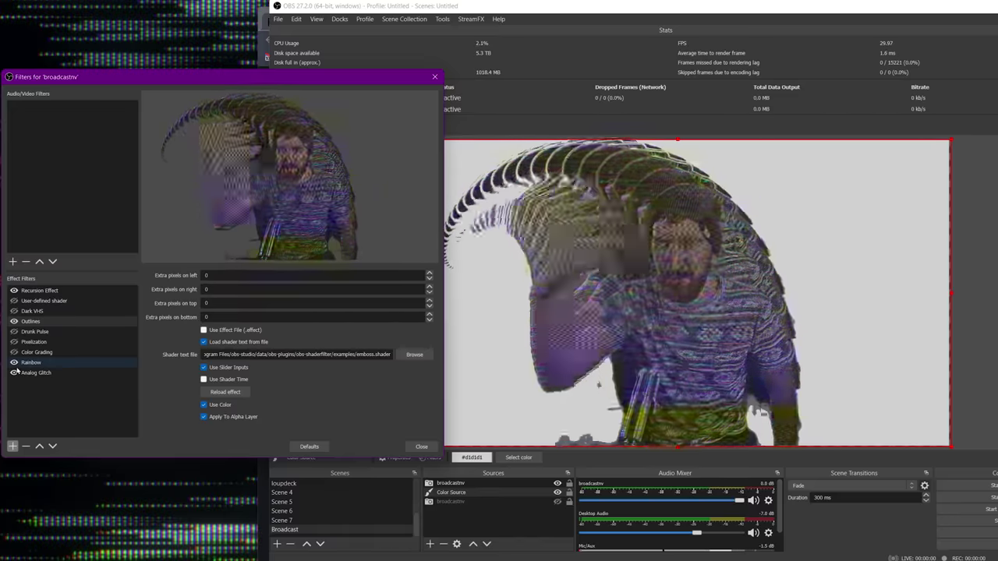
click(31, 373)
click(52, 446)
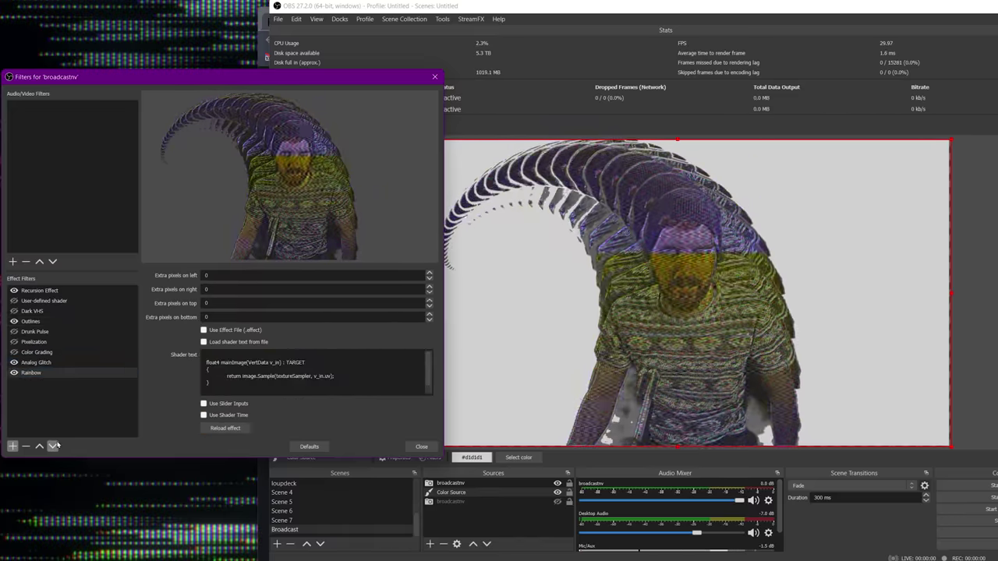
click(39, 446)
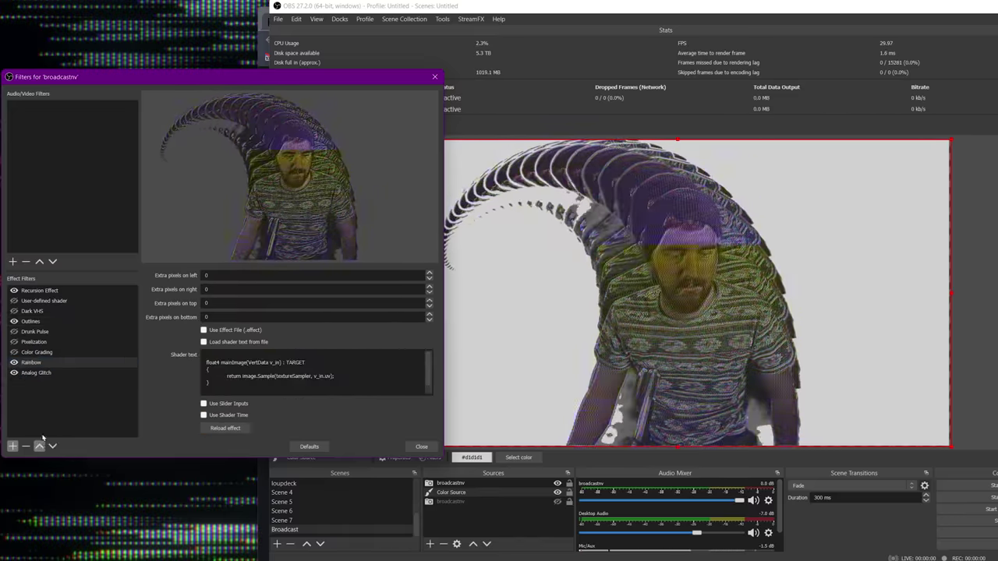
Step: Move the Color Grading filter below Rainbow in the effect order and review its gain and offset settings
click(38, 352)
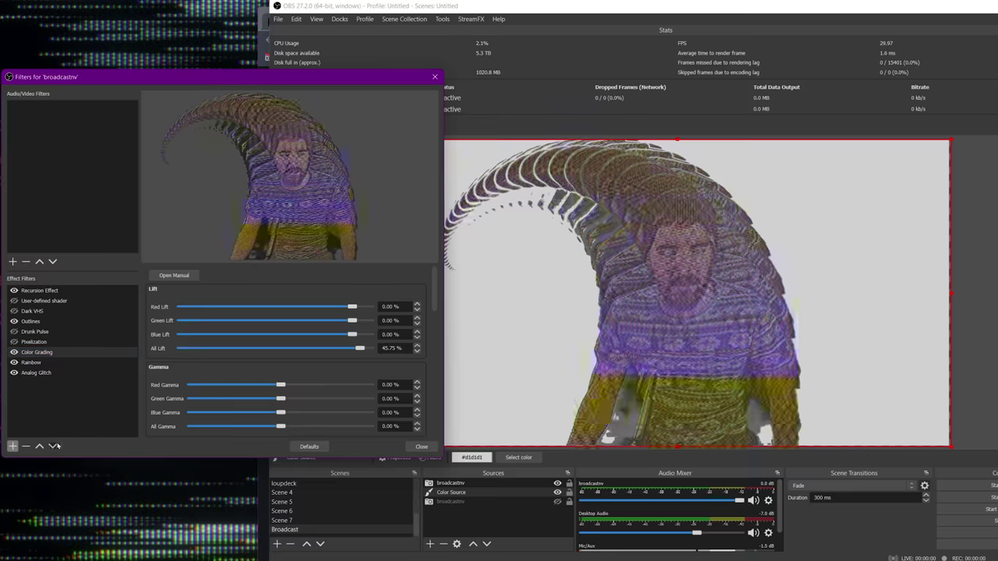
click(52, 446)
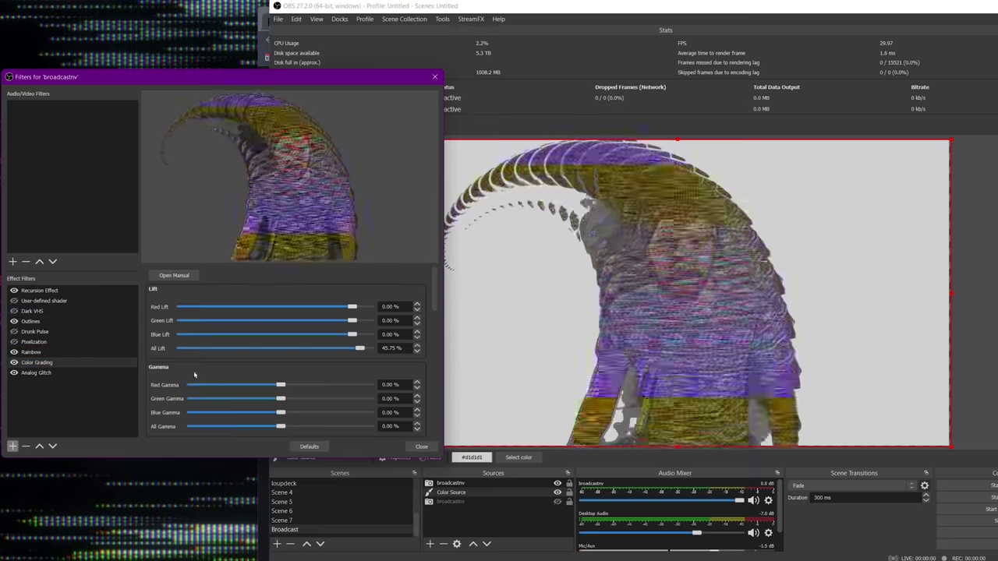
scroll(179, 372, down, 2)
scroll(182, 370, down, 4)
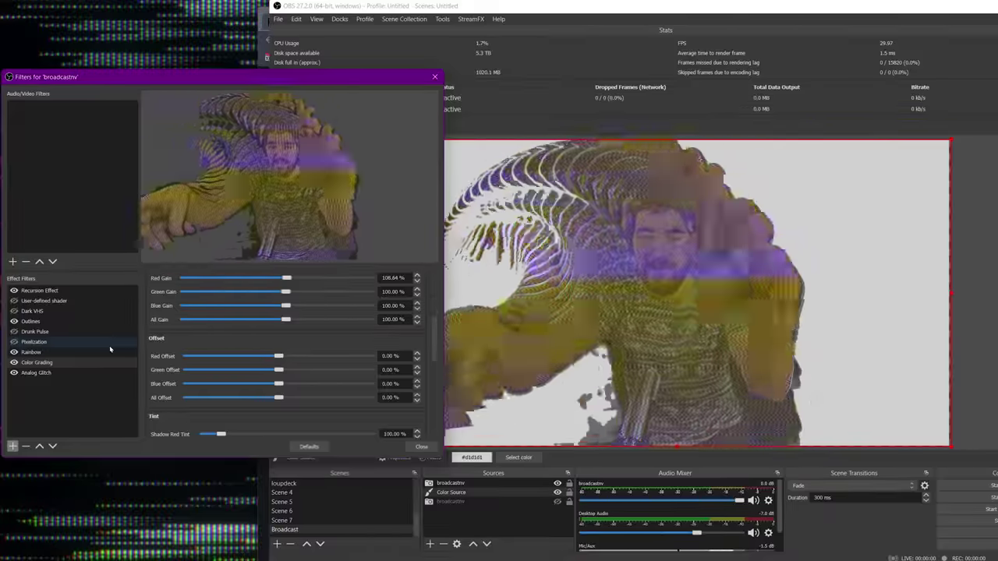
Step: Enable the Rainbow filter and load rainbow.shader from the obs-shaderfilter examples folder as its shader text file
click(21, 342)
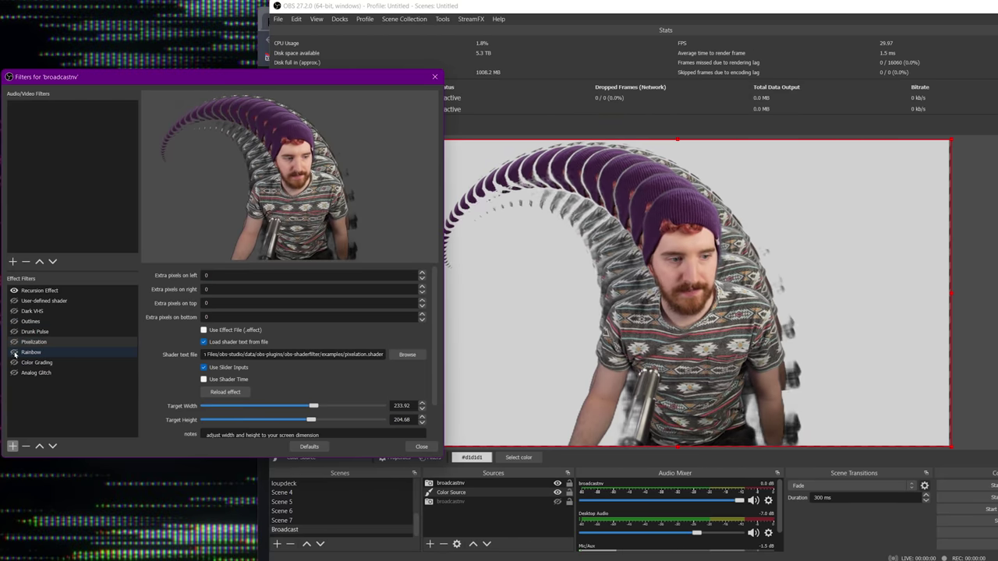
click(14, 353)
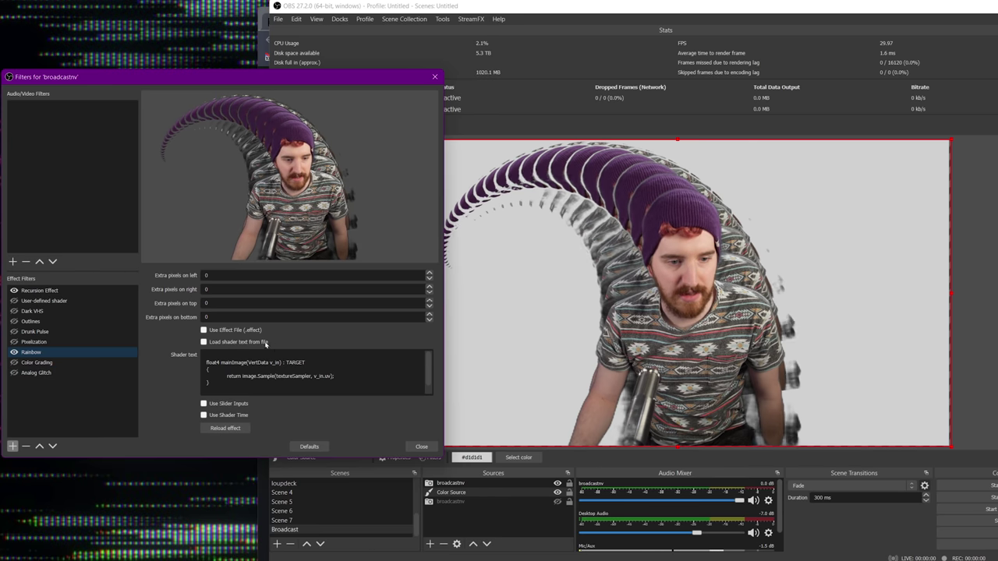
click(265, 344)
click(403, 351)
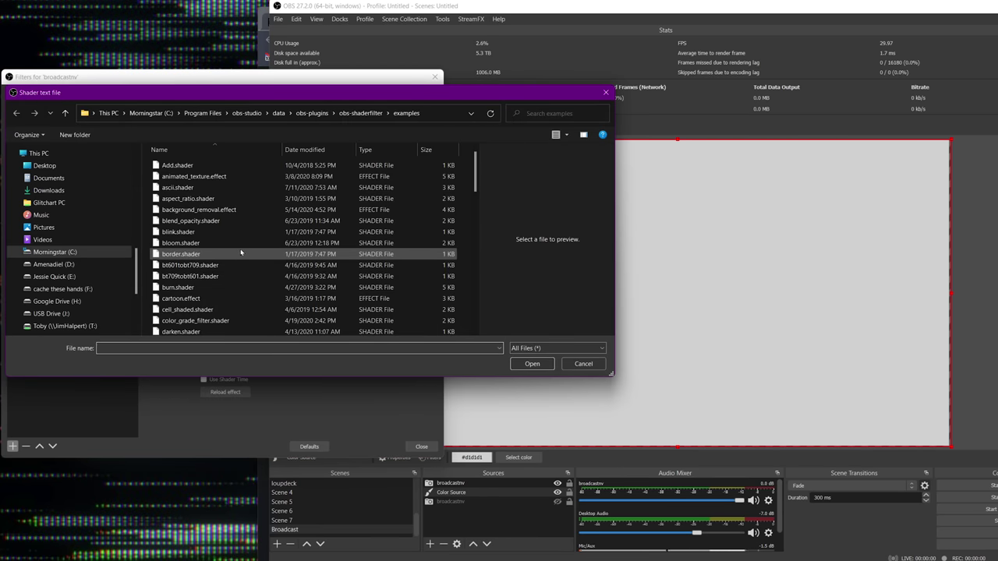
key(r)
double_click(196, 162)
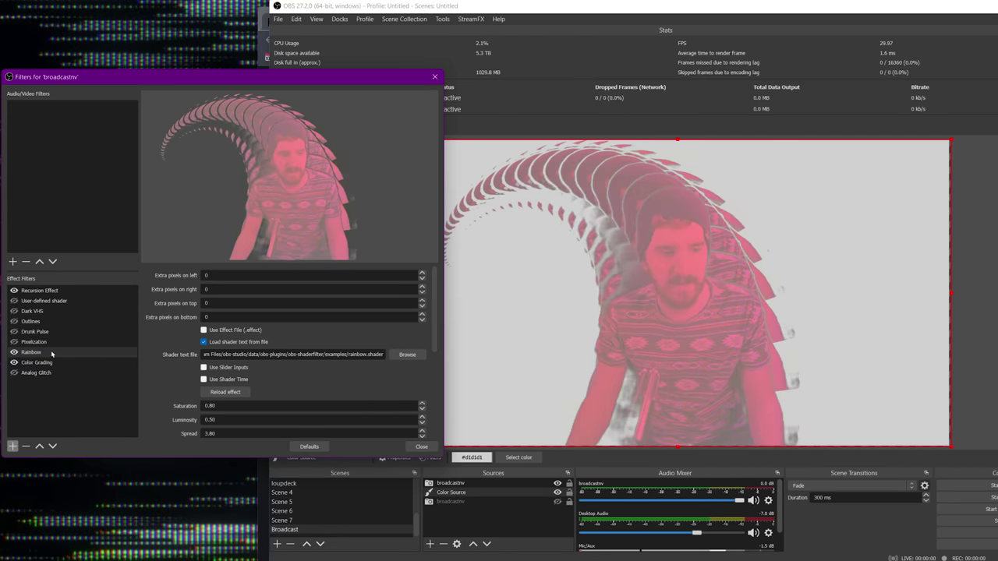
Step: Move the Rainbow filter above Pixelization in the effect order and review the Drunk Pulse filter's settings
click(52, 446)
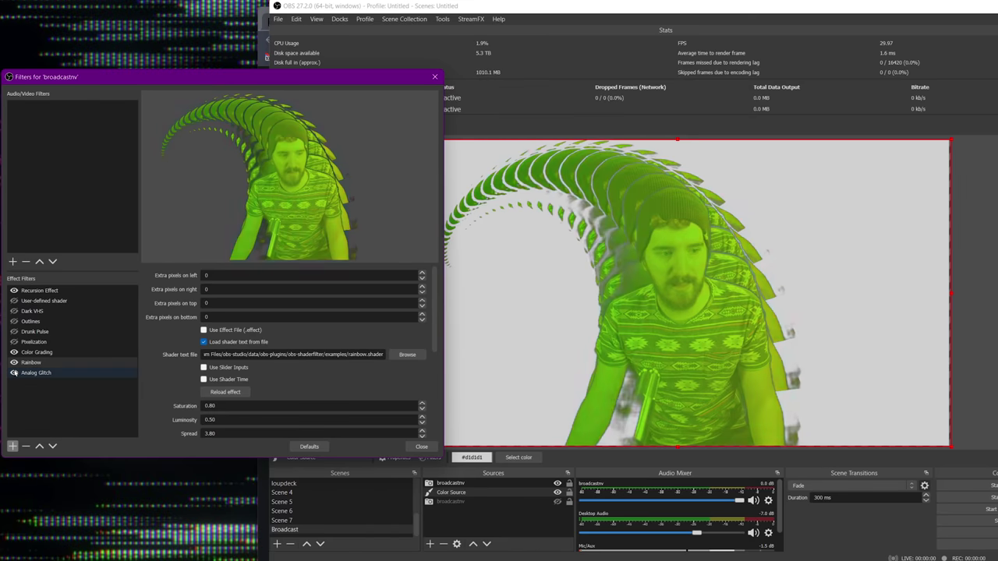
click(39, 446)
click(39, 445)
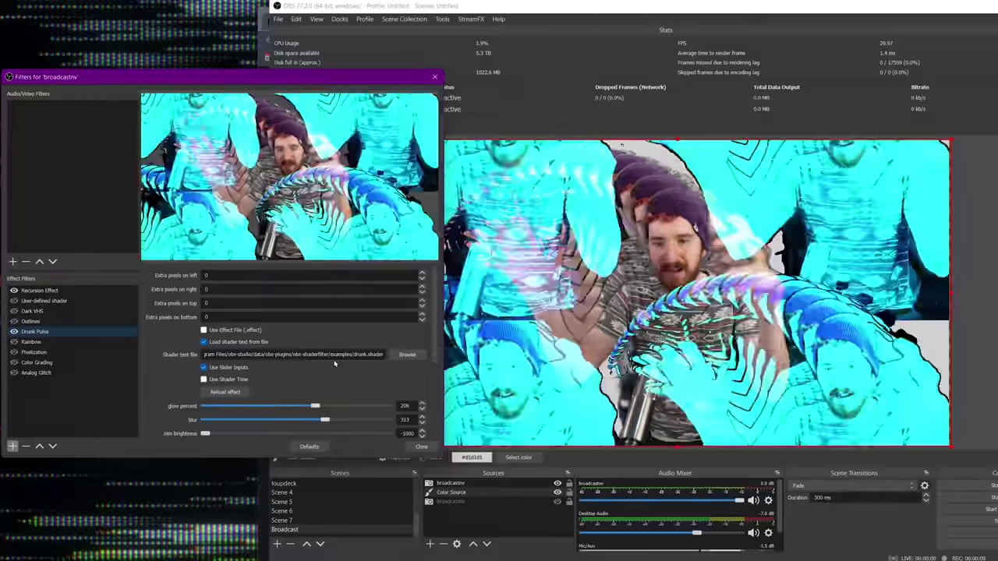
scroll(177, 383, down, 2)
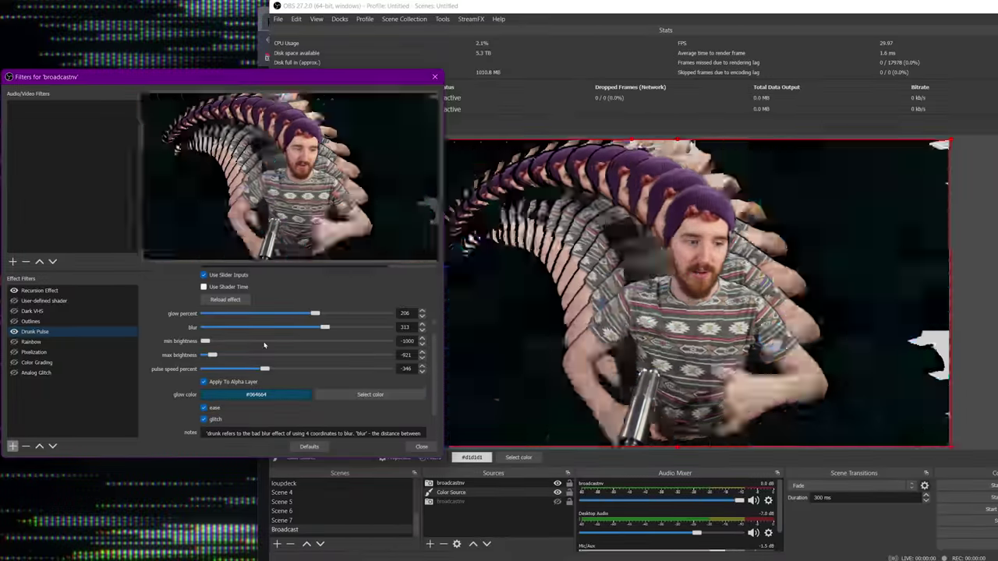
scroll(181, 355, down, 1)
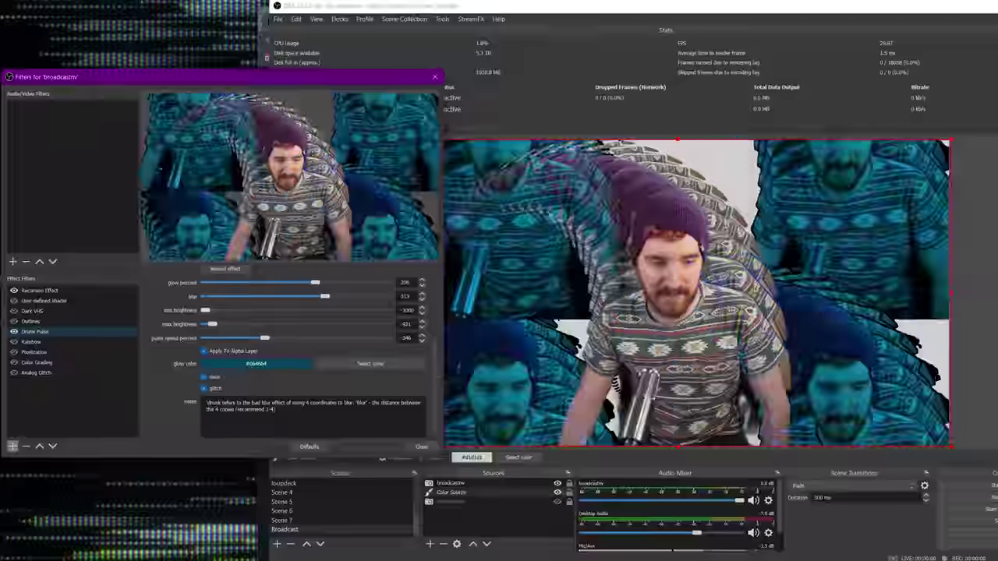
Step: Enable the Rainbow filter again and turn on its Apply To Image option
click(53, 343)
click(14, 342)
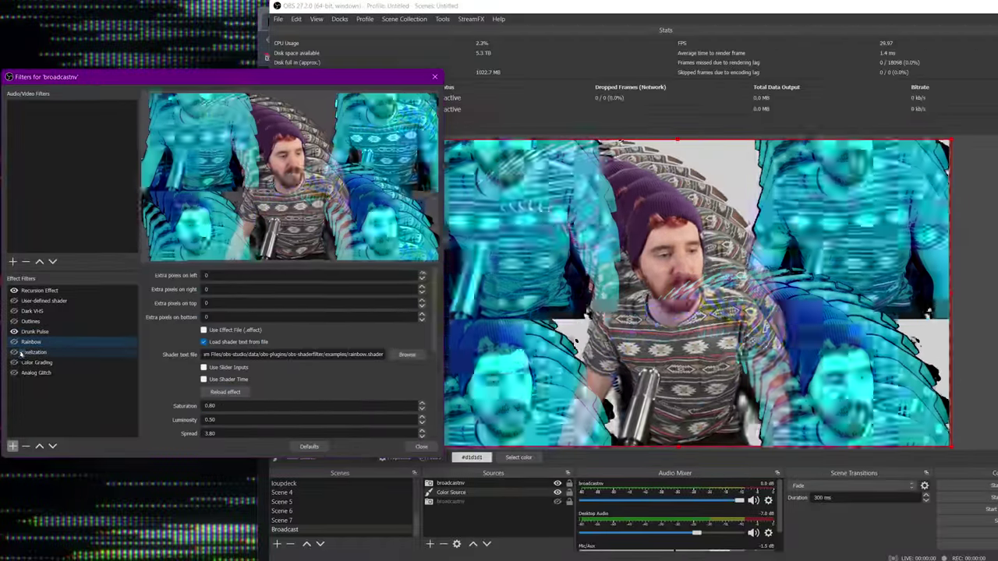
click(14, 342)
click(14, 342)
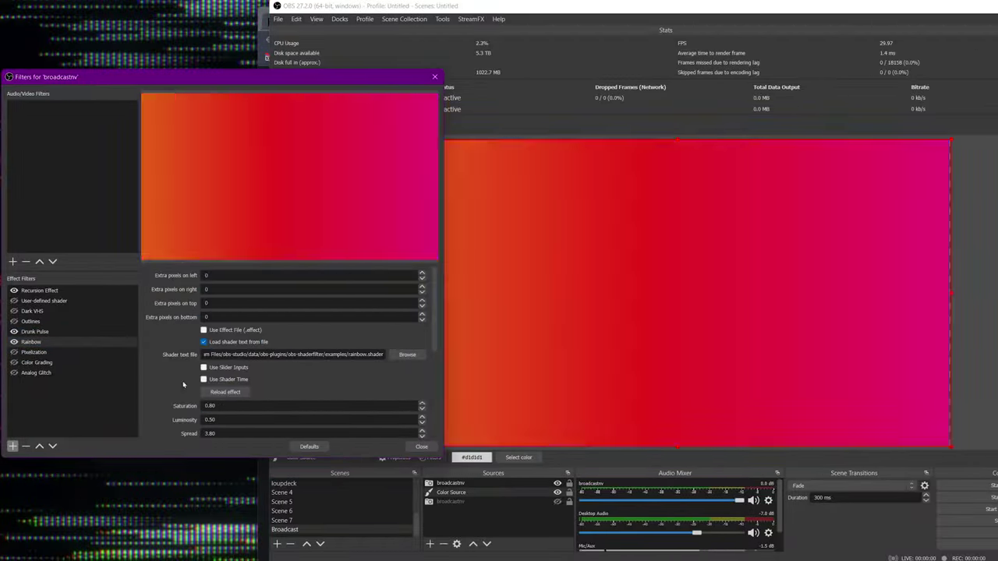
scroll(226, 405, down, 3)
click(226, 420)
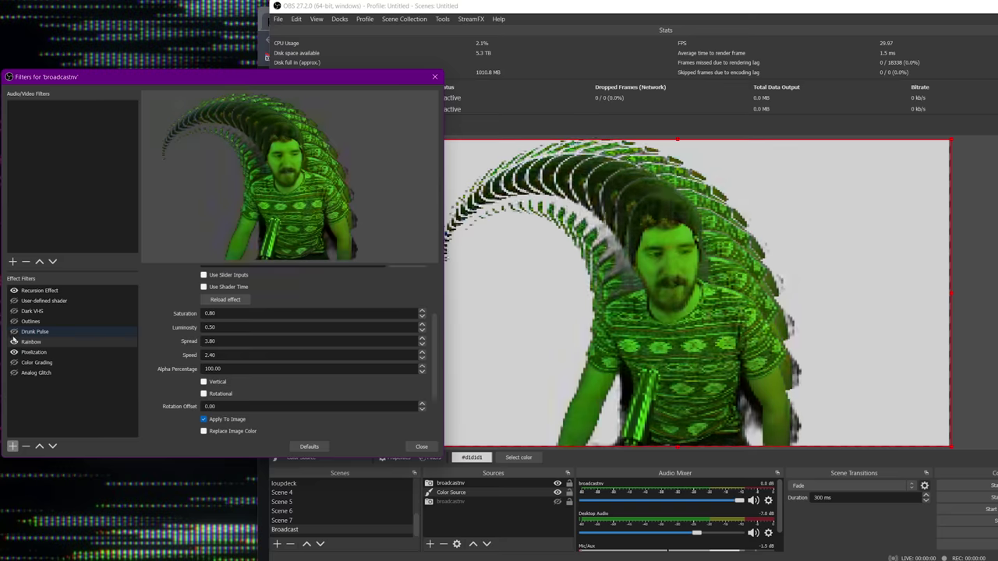
Step: Use Pixelization in place of Rainbow and set its Target Width to 192.98
click(14, 352)
click(14, 342)
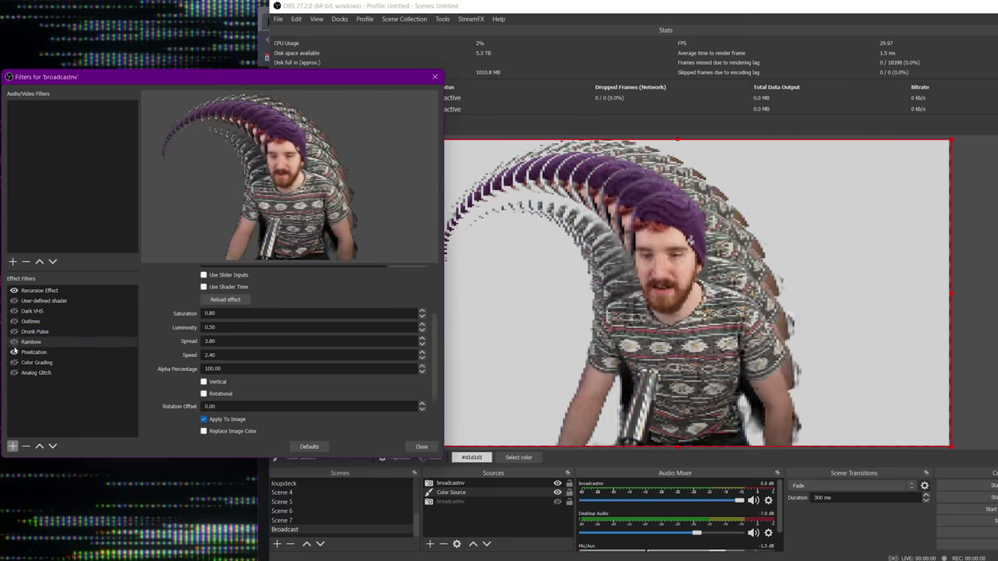
click(35, 352)
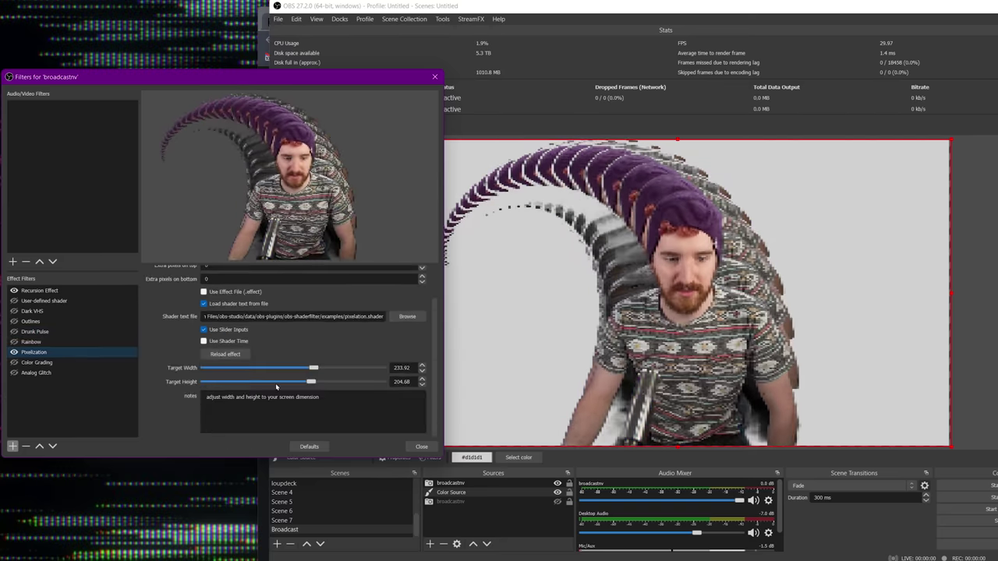
mouse_move(290, 367)
mouse_down()
mouse_move(245, 367)
mouse_move(325, 376)
mouse_move(310, 367)
mouse_up()
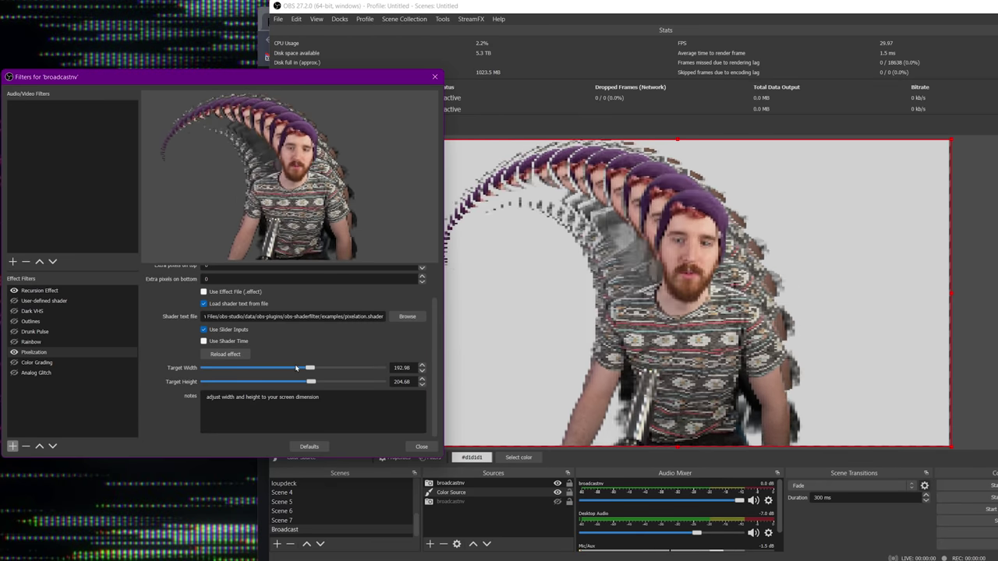
Step: Enable Analog Glitch and move Pixelization to the end of the effect filter order
click(14, 373)
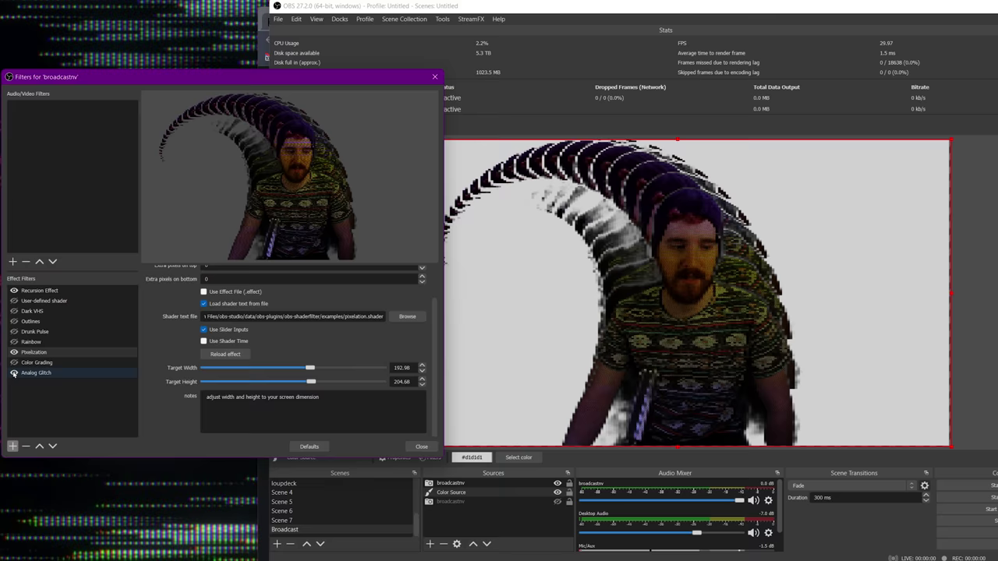
click(52, 445)
click(52, 445)
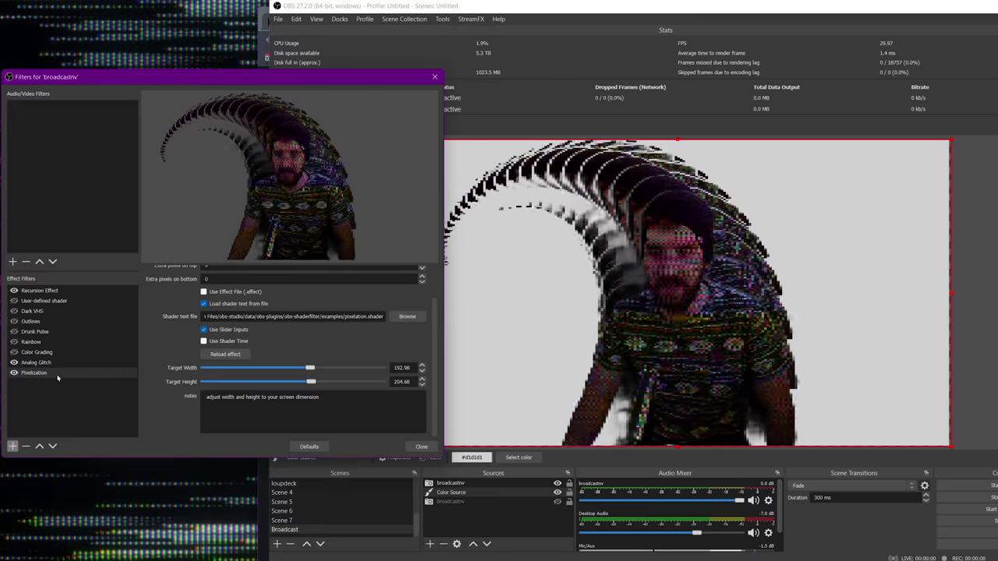
Step: Disable Pixelization and enable the Color Grading, Rainbow and Drunk Pulse filters
click(14, 372)
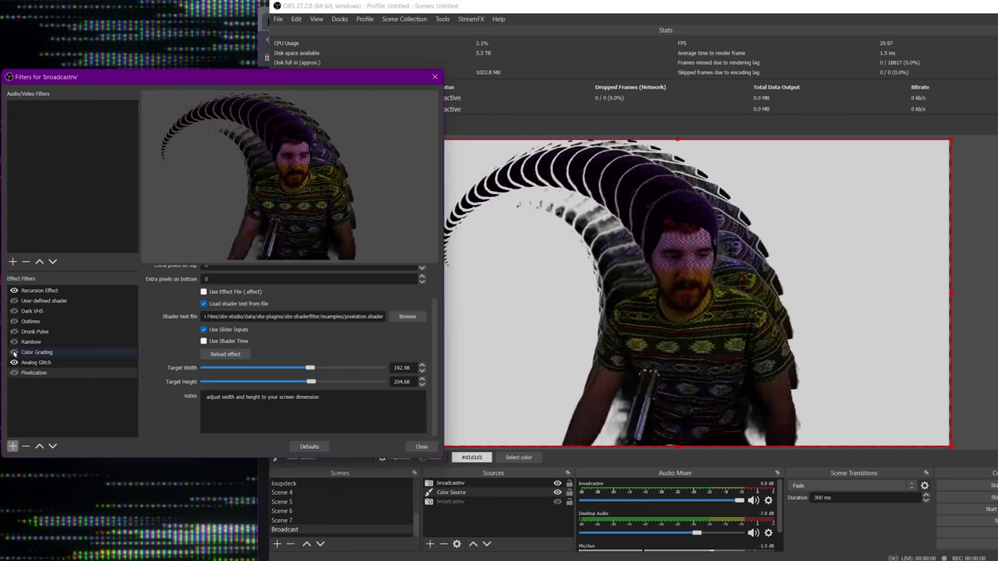
click(14, 352)
click(14, 341)
click(14, 331)
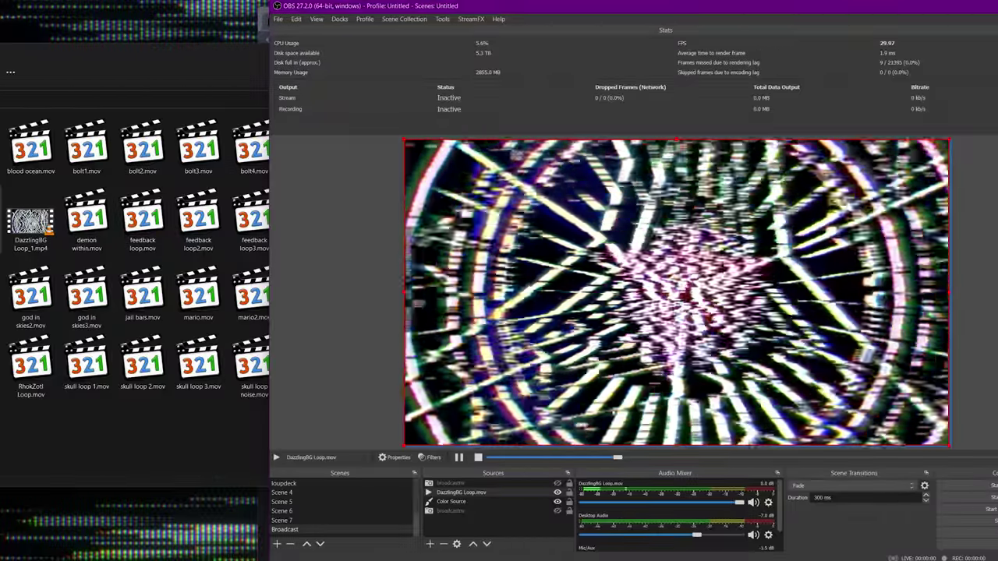
Step: Make the broadcastnv camera visible and remove the DazzlingBG Loop.mov source from the Broadcast scene
click(556, 484)
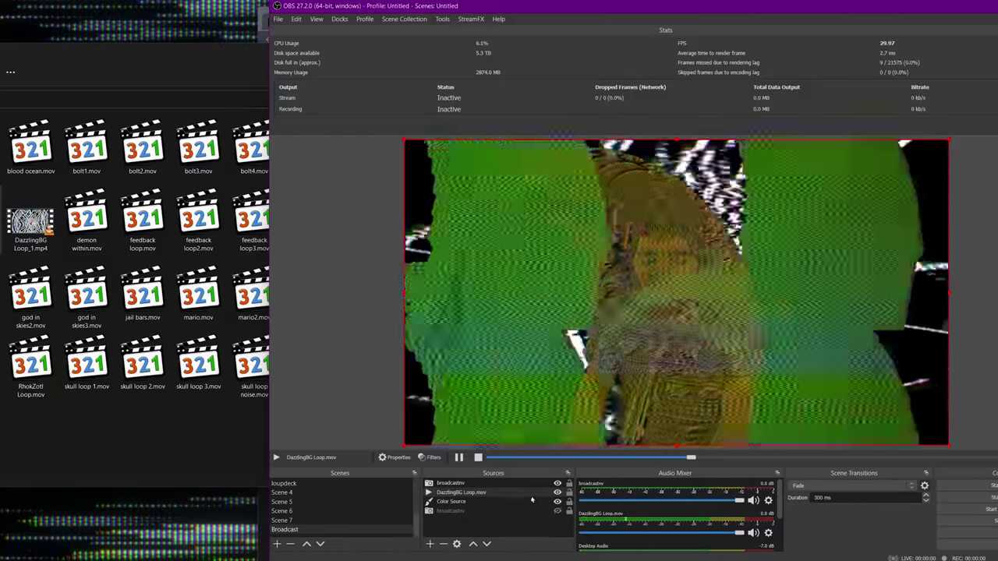
click(447, 543)
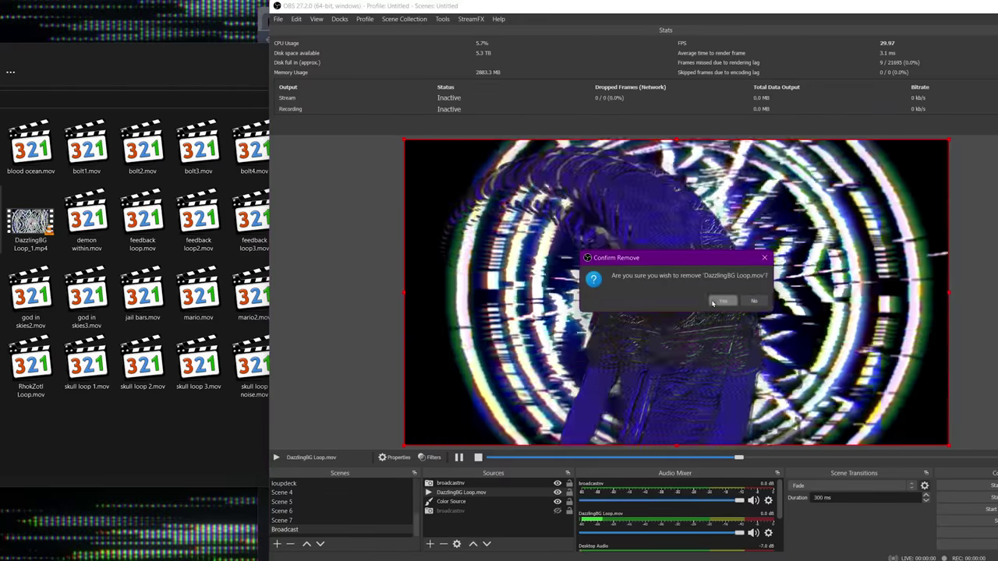
click(720, 301)
click(84, 65)
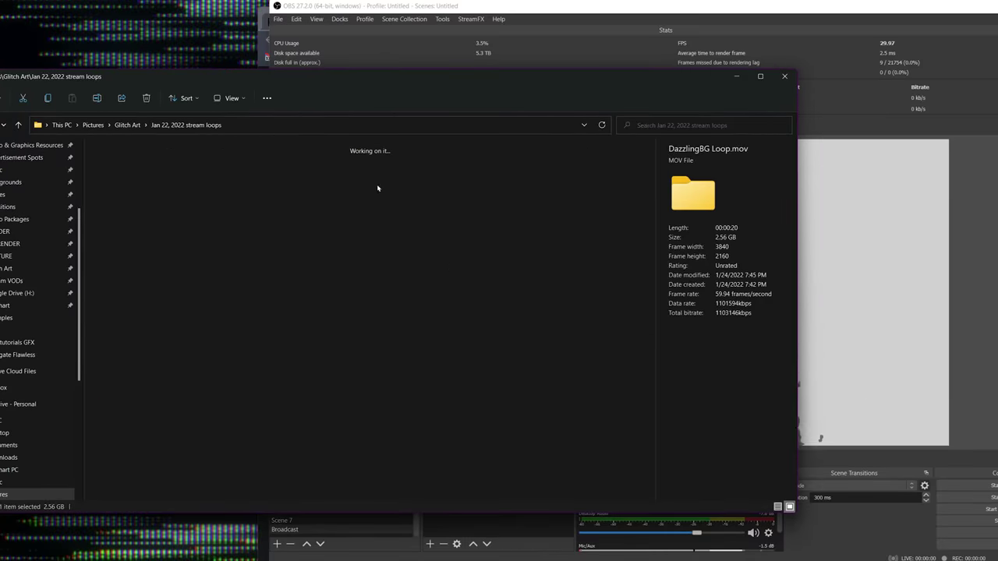
scroll(543, 223, down, 10)
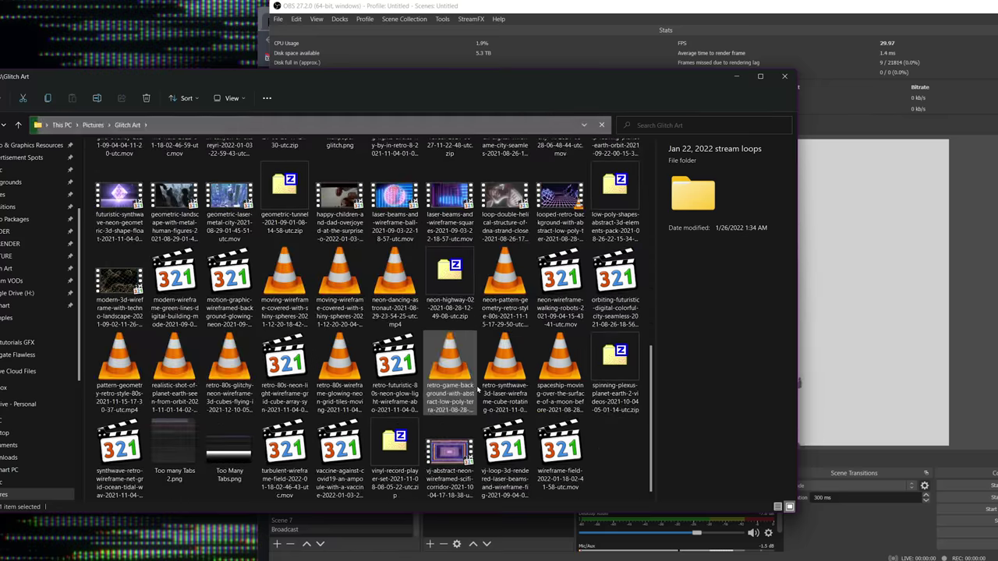
drag(390, 84, 199, 52)
click(205, 172)
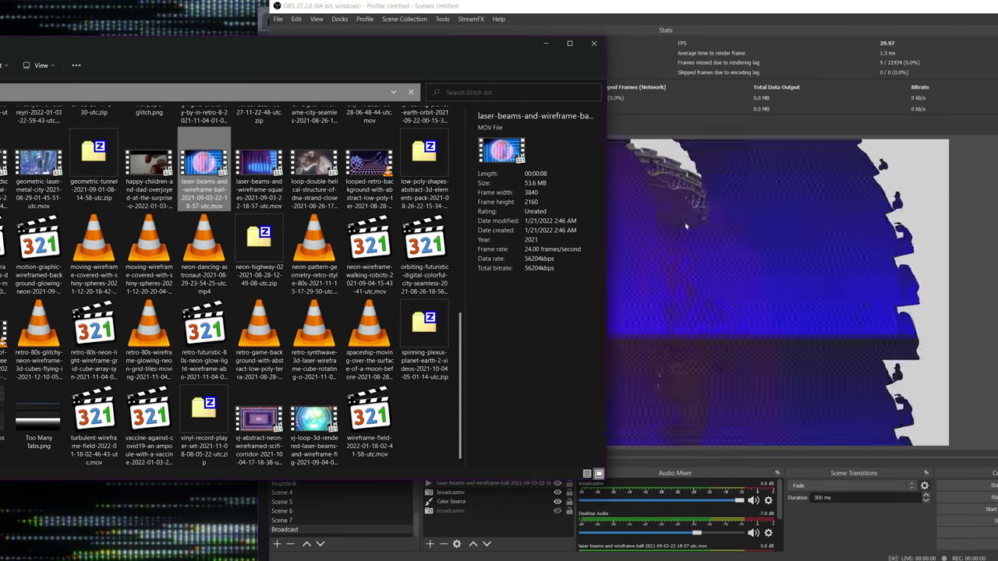
Step: Turn on looping for the laser-beams-and-wireframe-ball video source and place it directly beneath broadcastnv
double_click(525, 407)
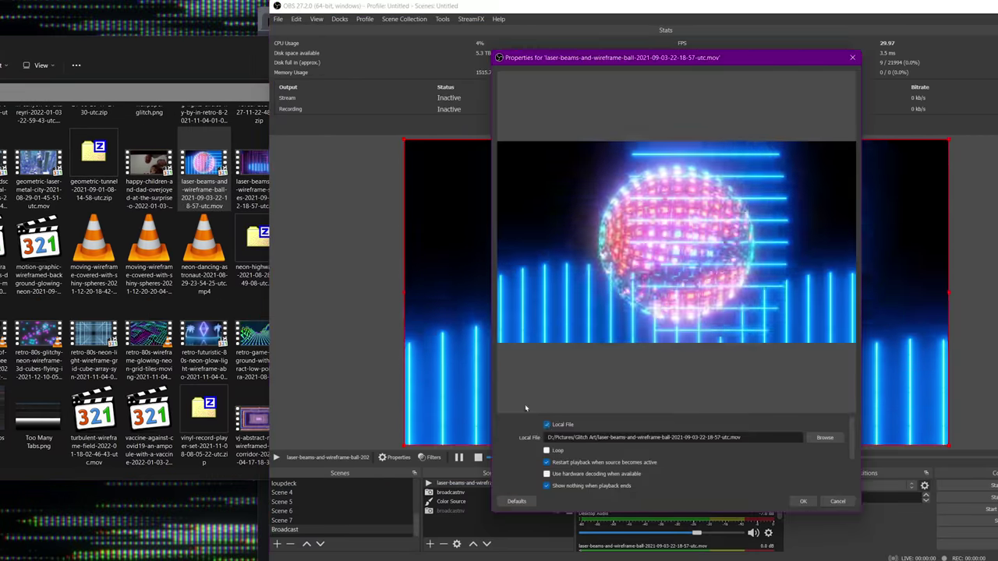
click(546, 450)
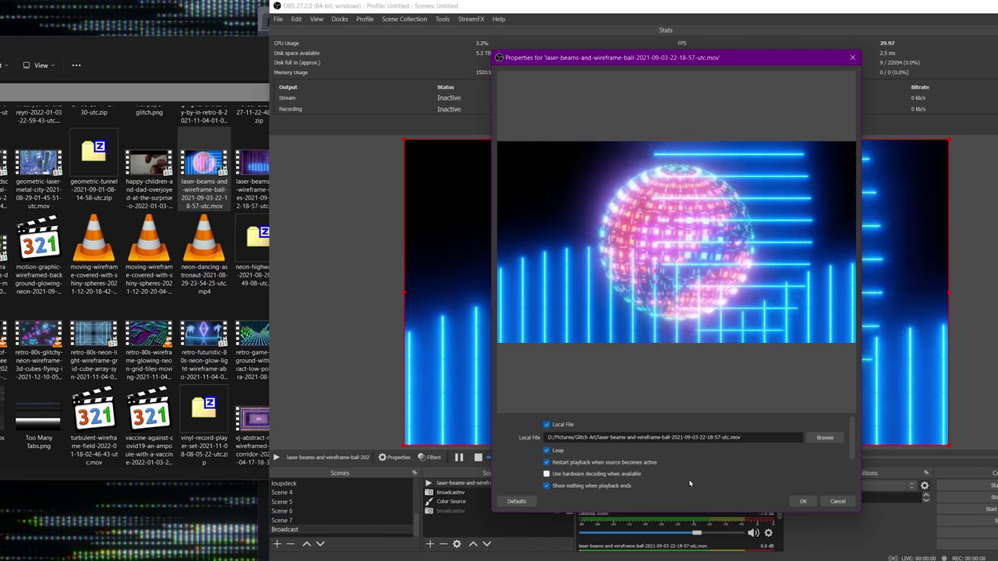
click(803, 501)
click(486, 544)
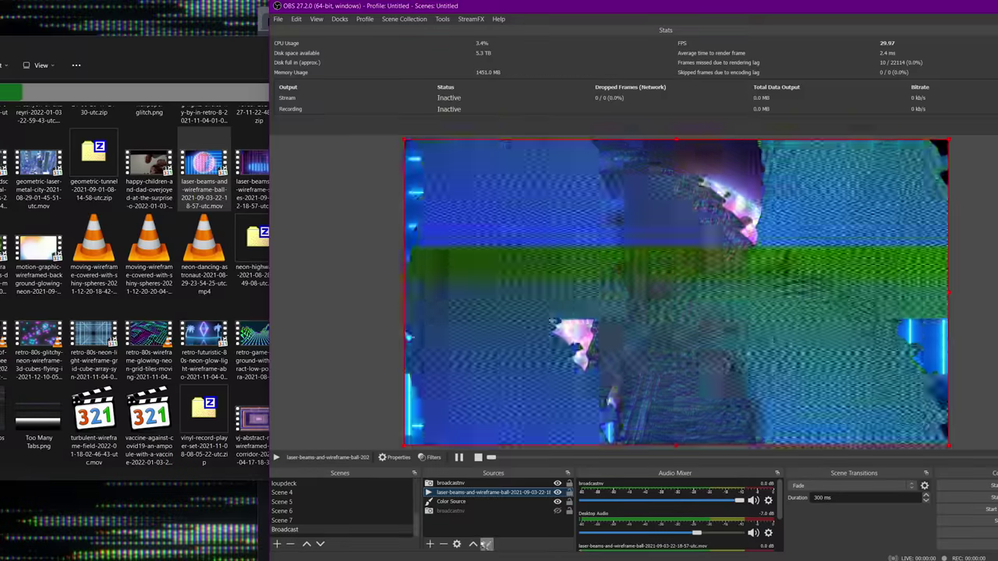
Step: Add a User-defined shader filter to the laser-beams video and load spotlight.shader from the examples folder as its shader text
click(429, 457)
click(468, 464)
click(512, 424)
key(Return)
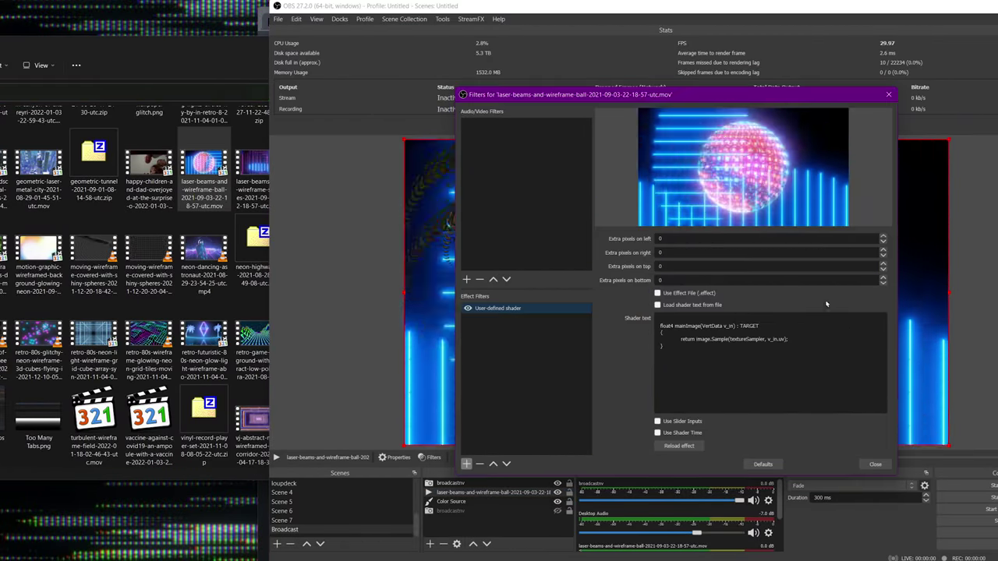
click(705, 304)
click(864, 317)
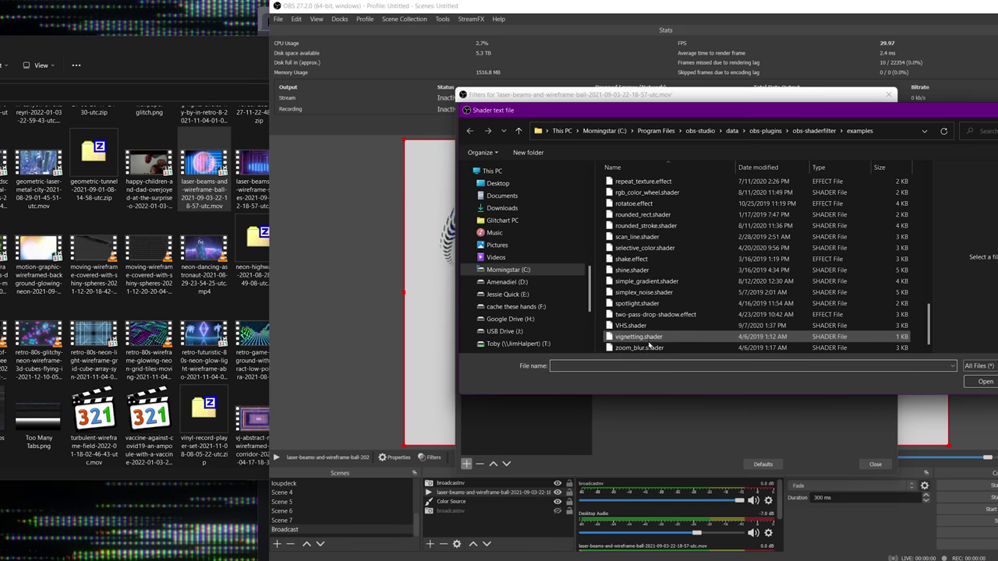
double_click(657, 304)
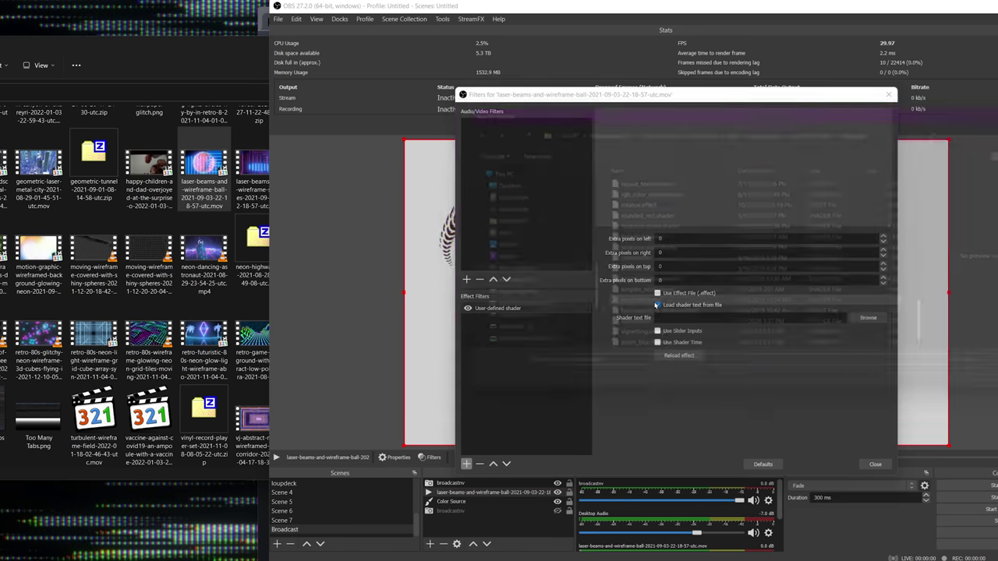
drag(725, 98, 440, 120)
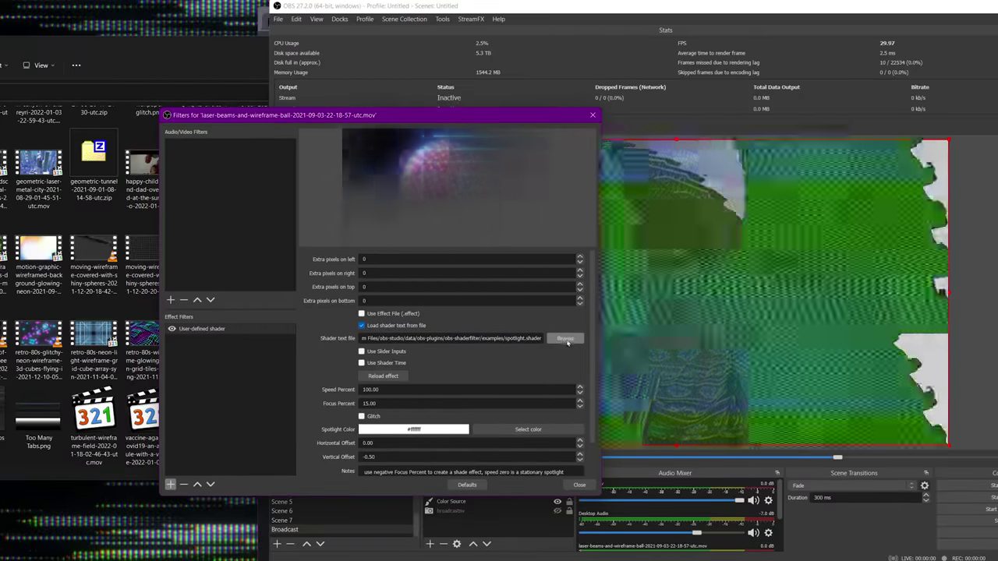
Step: Load bloom.shader in the laser-beams video's shader filter instead, enable slider inputs and set ampFactor to 5.62
click(564, 337)
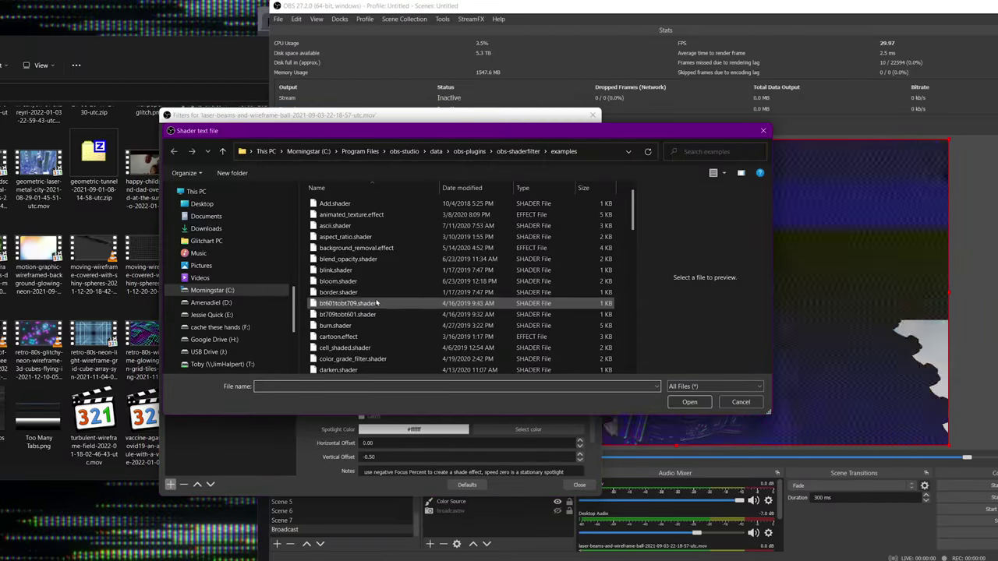
double_click(380, 281)
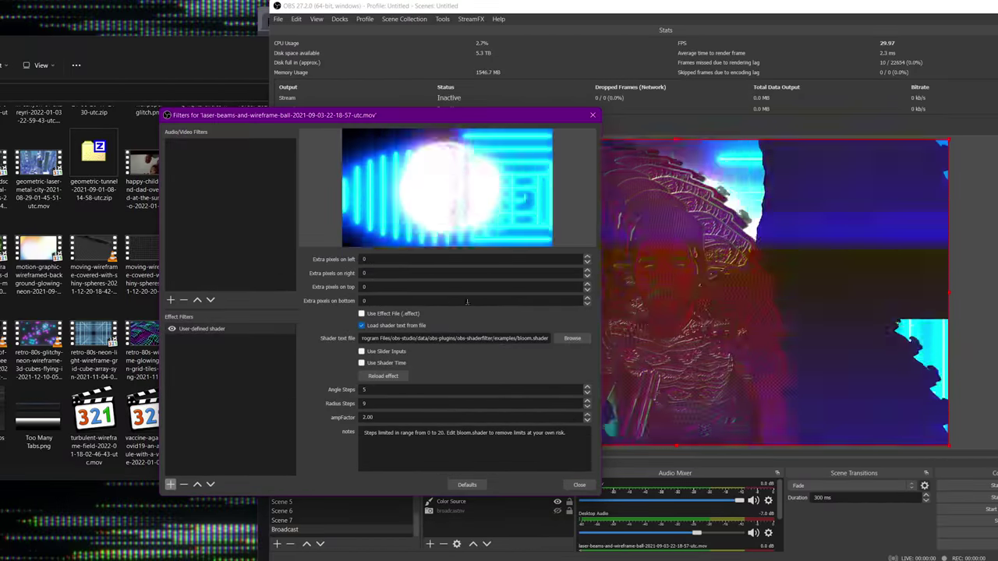
click(361, 351)
drag(463, 417, 455, 419)
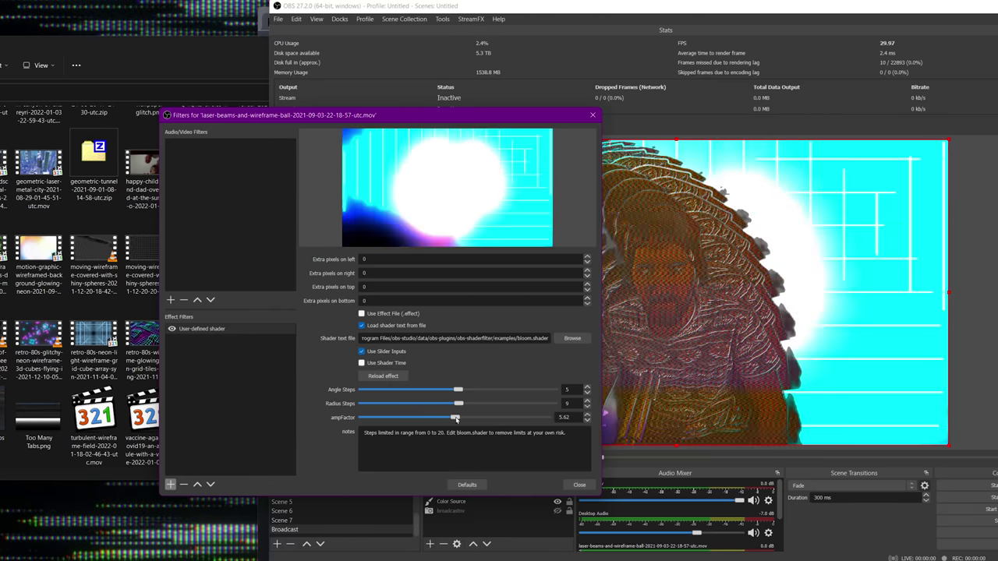
Step: Add a second User-defined shader filter to the laser-beams video and have it load its shader text from a file
click(170, 484)
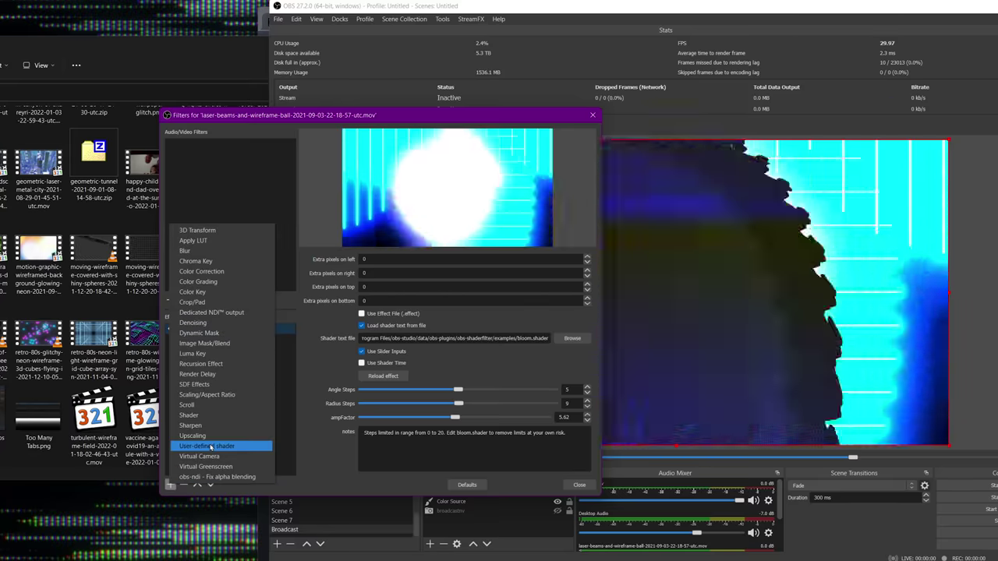
click(206, 446)
key(Return)
click(362, 325)
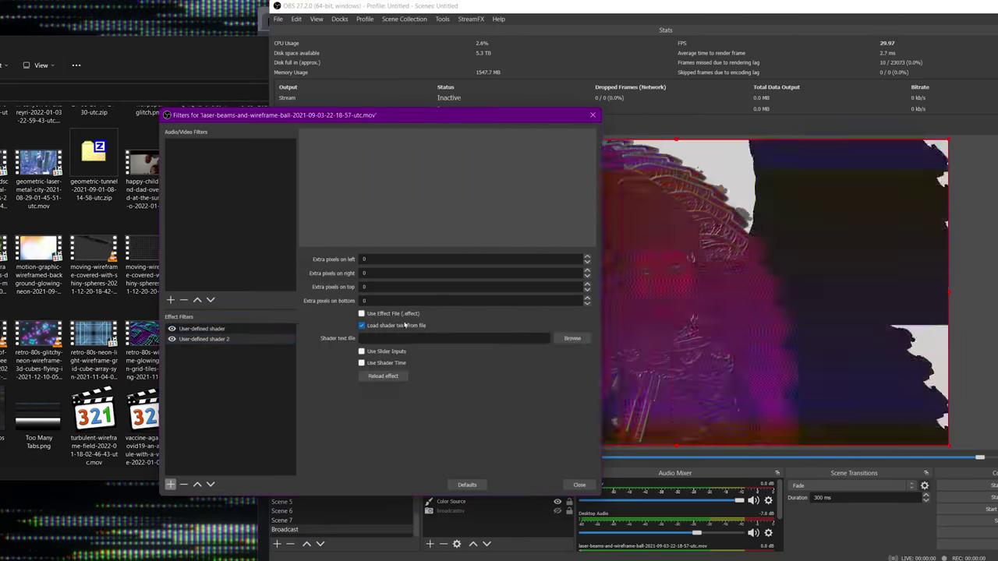
Step: Load VHS.shader, enable slider inputs, and set range to 877.19, noiseQuality to -251.46, noiseIntensity to -70.18 and colorOffsetIntensity to 654.97
click(573, 338)
scroll(413, 312, down, 3)
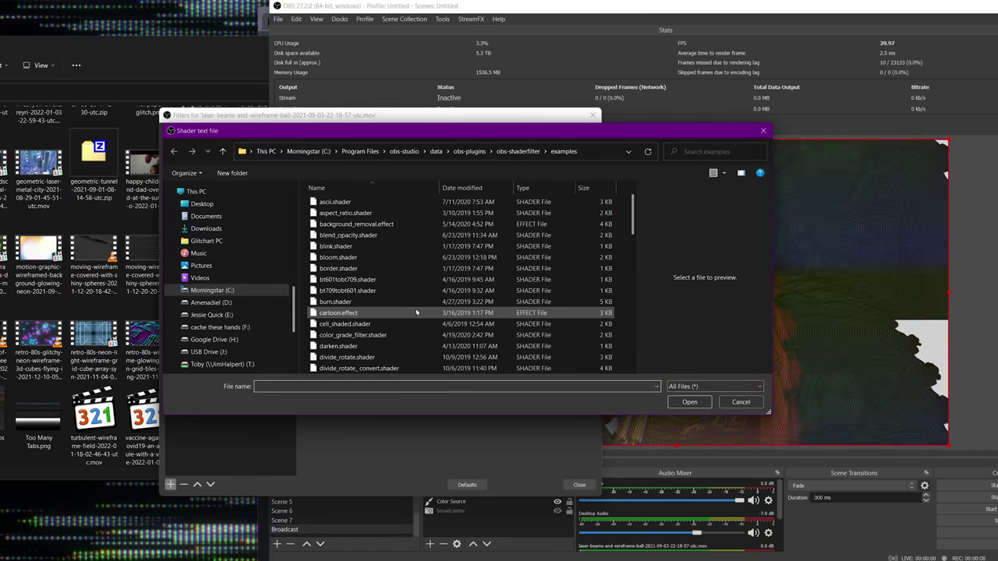
scroll(396, 312, down, 2)
double_click(381, 344)
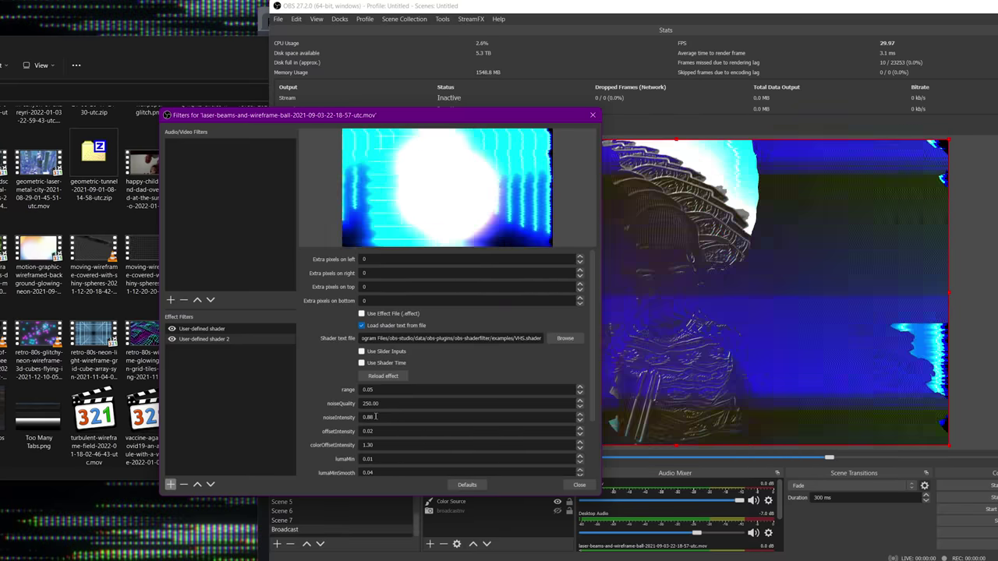
click(377, 353)
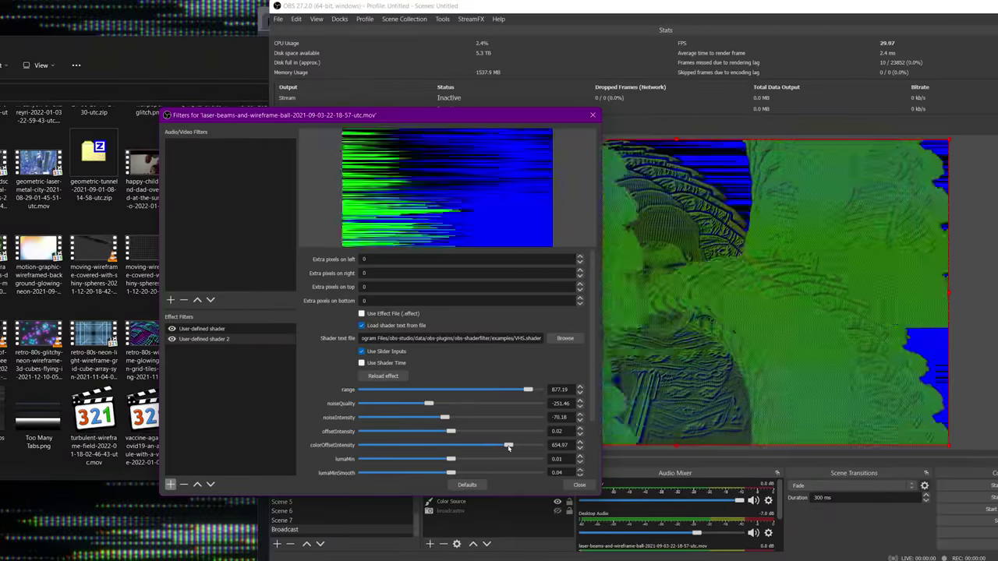
click(577, 484)
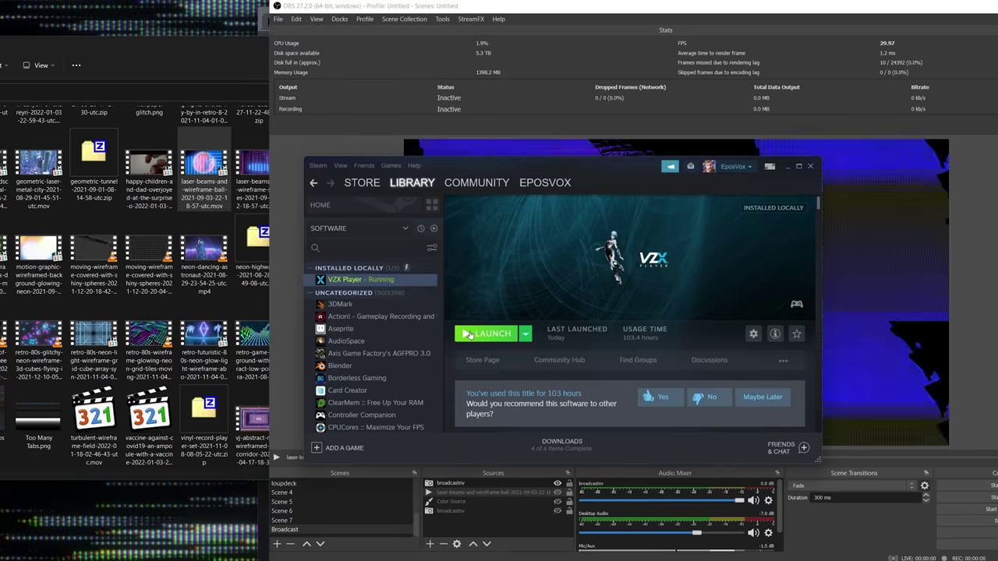
Step: Launch VZX Player from the Steam library and open VLC media player
click(477, 334)
click(382, 315)
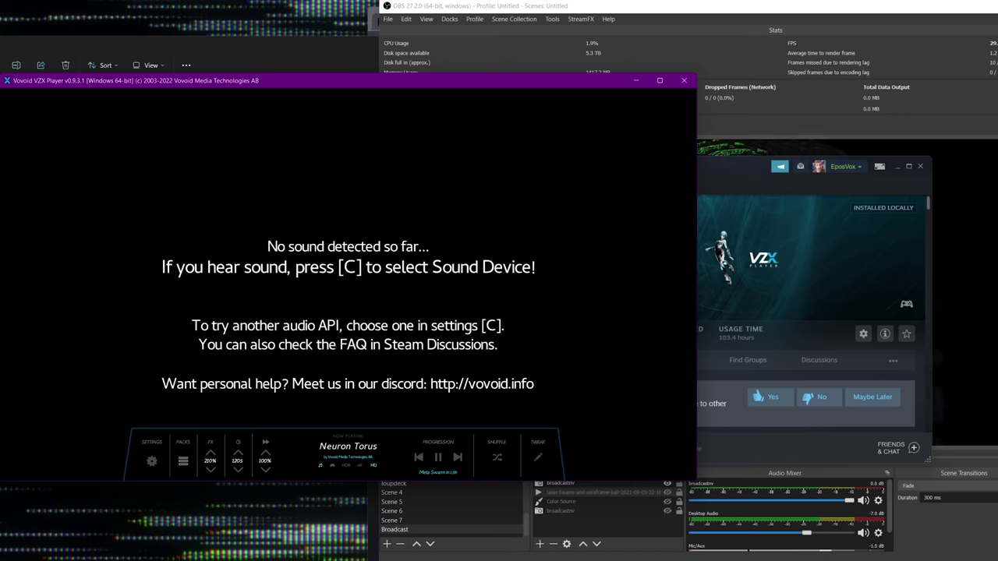
key(super)
text(vlc)
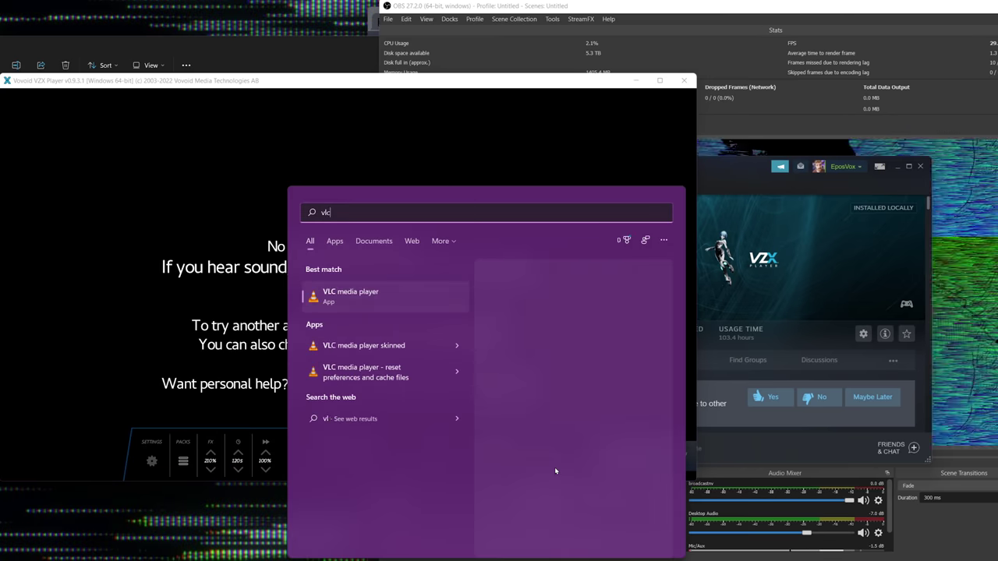
key(Return)
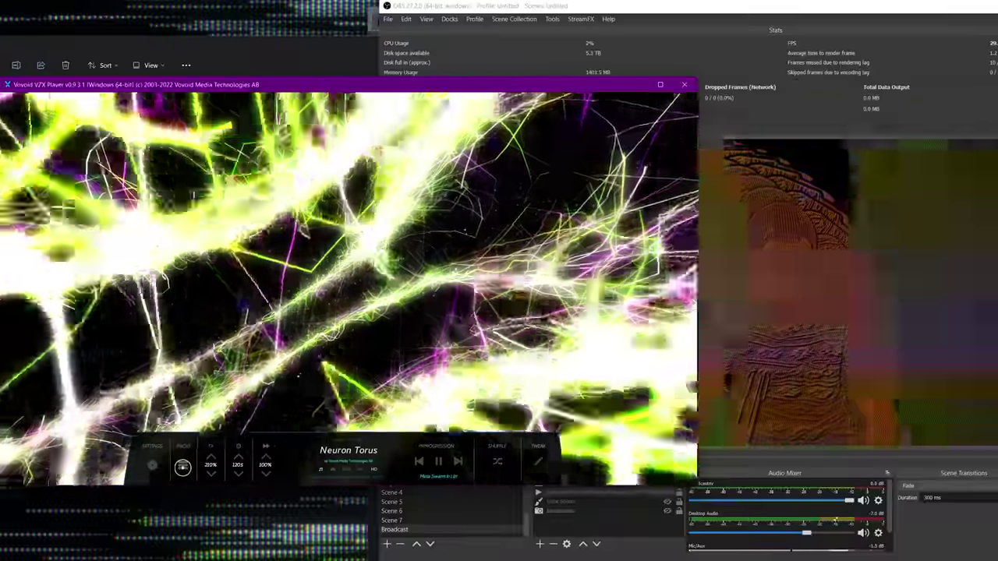
Step: Look through the visual packs and playlists available in VZX Player
click(183, 465)
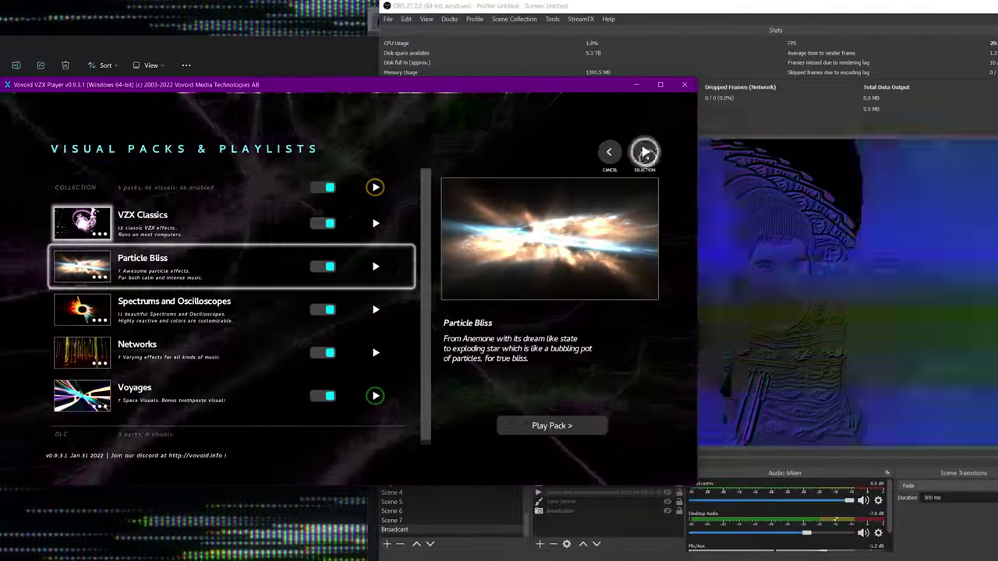
click(283, 472)
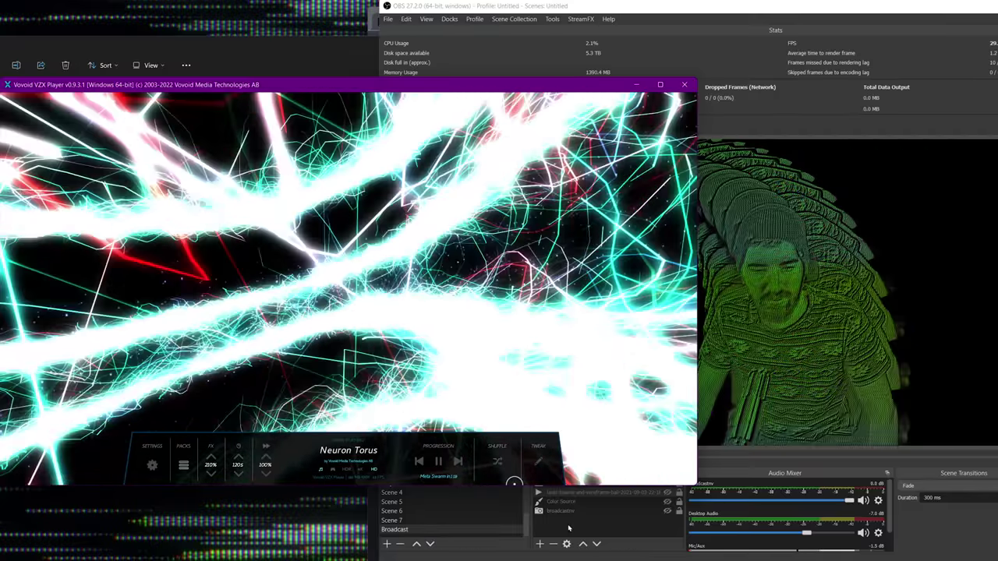
Step: Switch to OBS and add a new Window Capture source of the VZX Player window, filling the canvas beneath the other sources
click(581, 513)
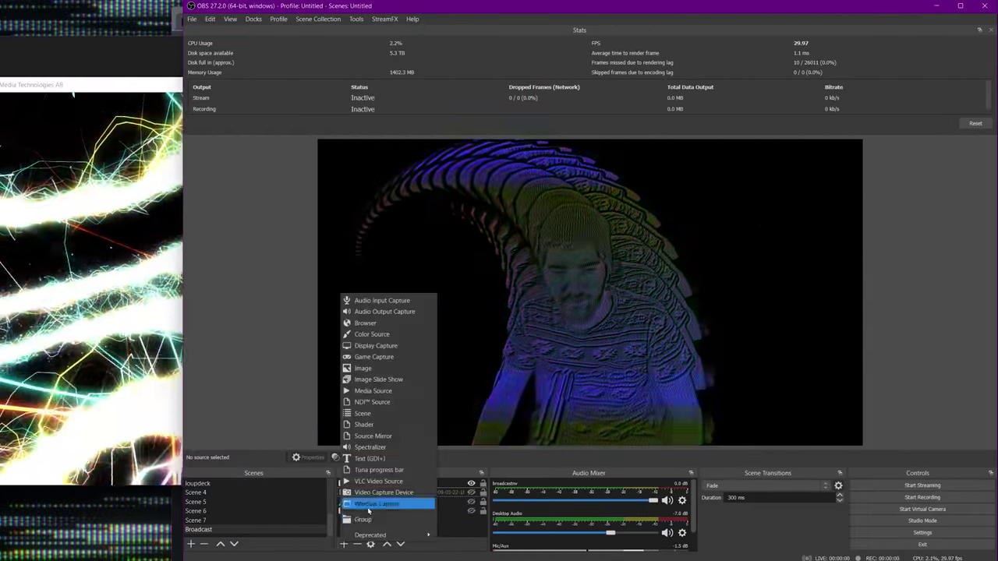
click(369, 504)
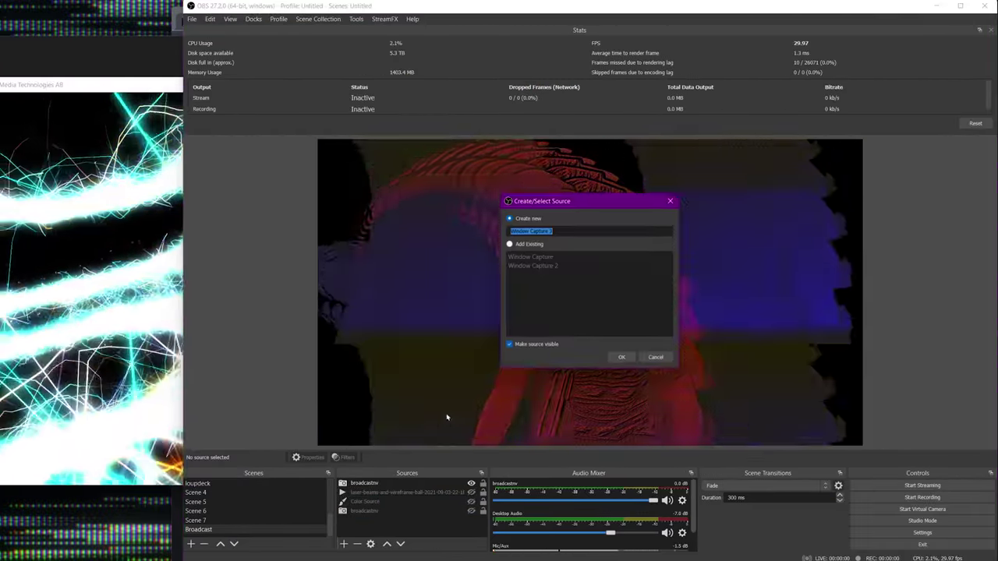
key(Return)
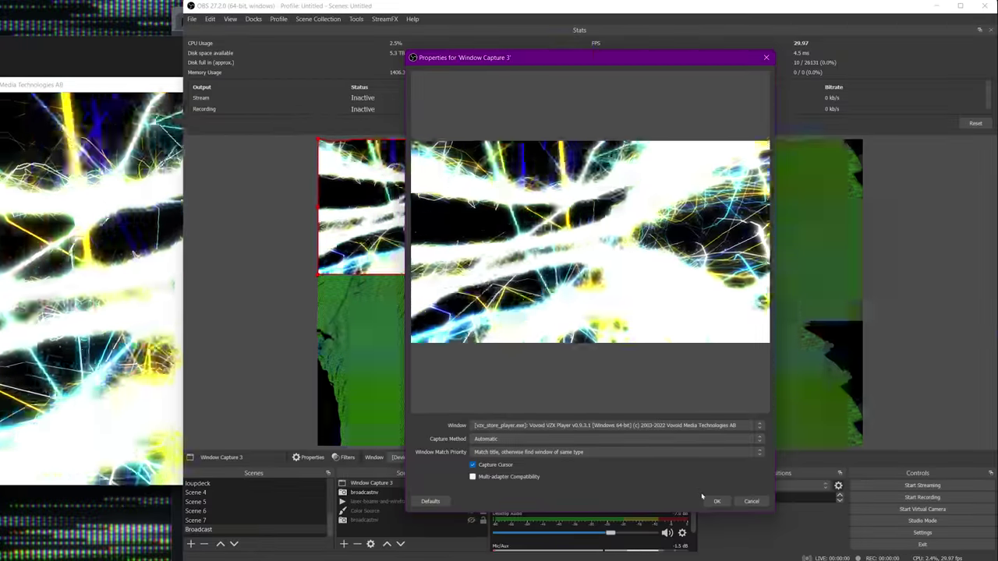
click(715, 501)
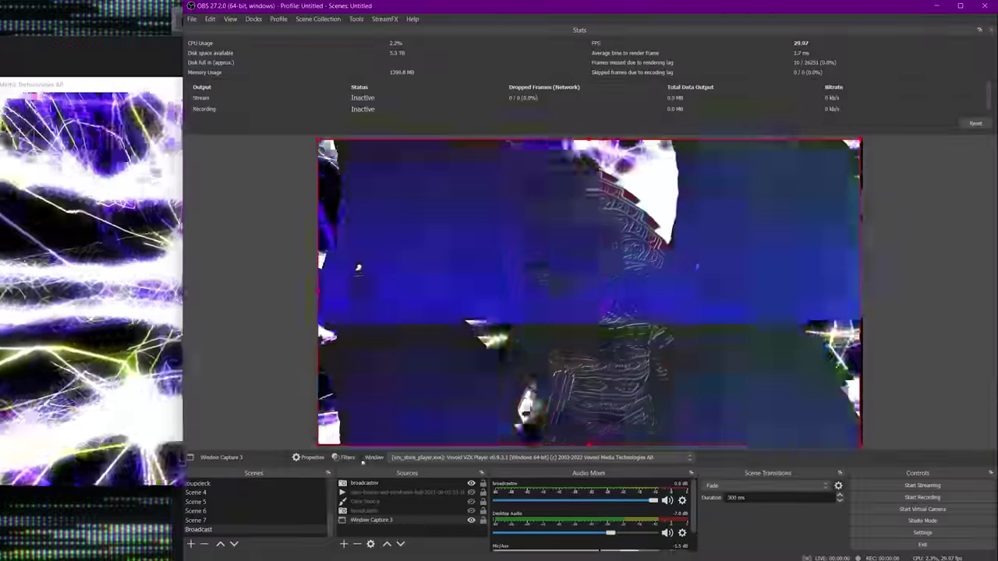
Step: Add a User-defined shader filter to Window Capture 3 and load ascii.shader from the examples folder
click(345, 457)
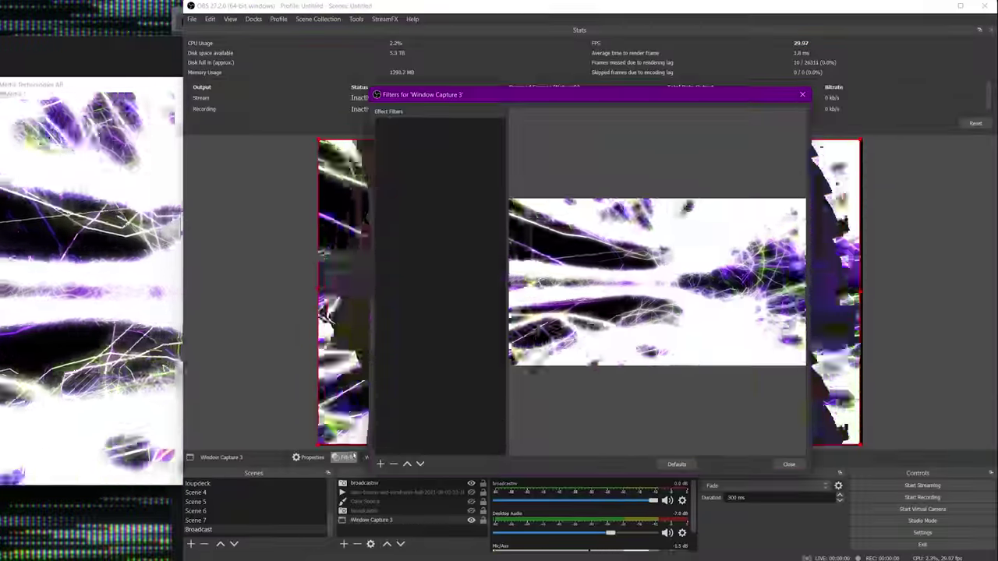
click(380, 464)
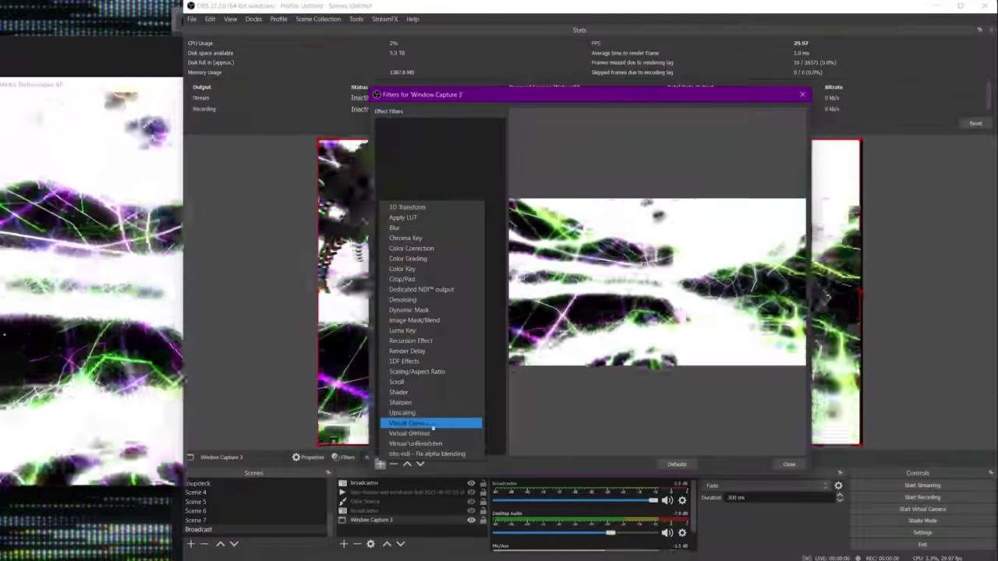
click(432, 423)
key(Return)
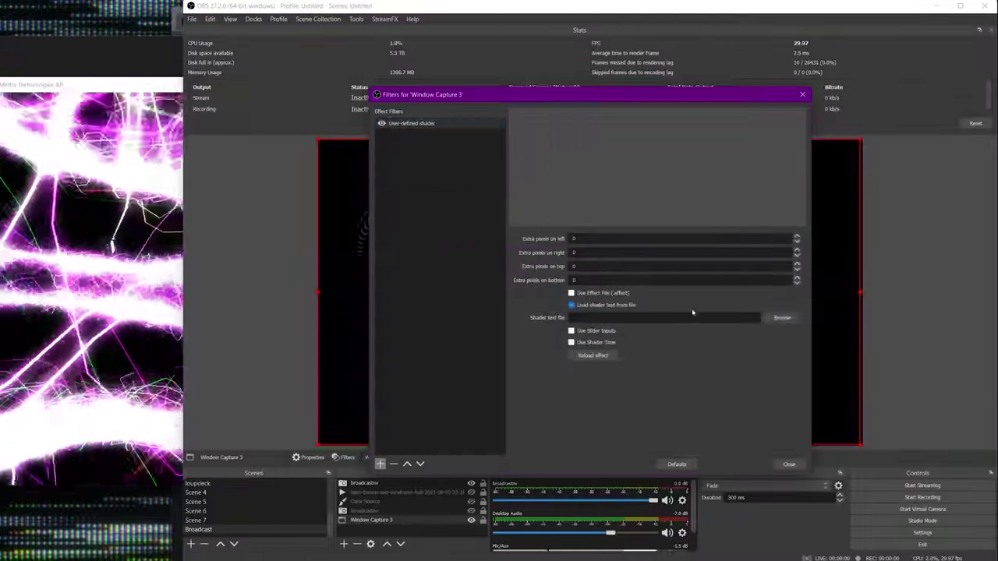
click(780, 318)
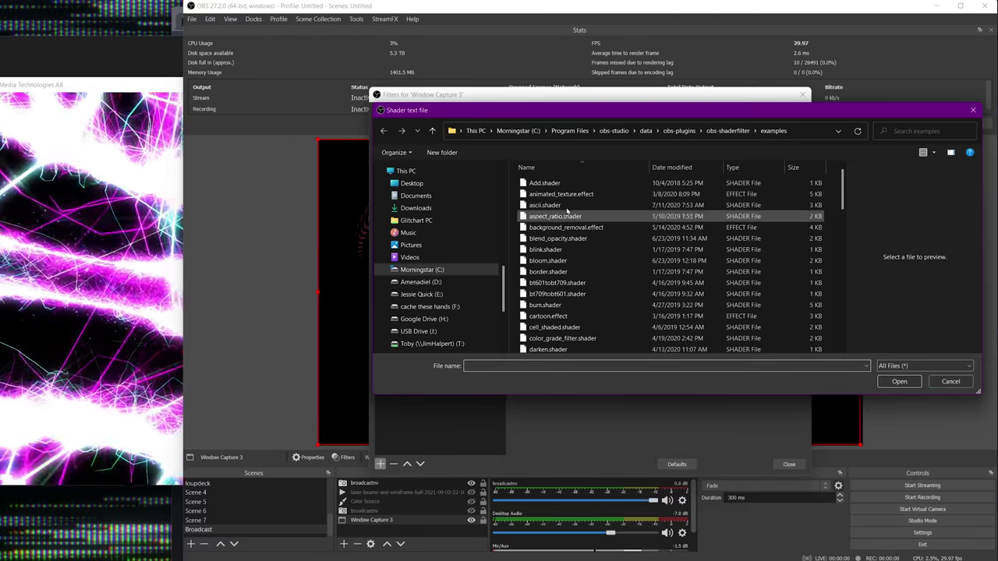
double_click(544, 205)
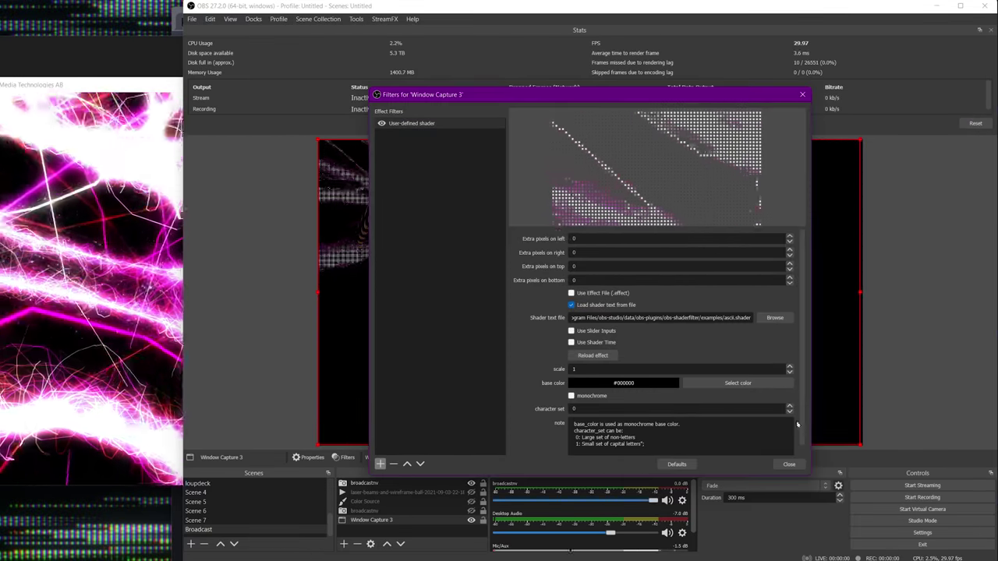
Step: Move the filter window clear of the preview and set the ASCII shader's scale to 7
drag(620, 94, 246, 89)
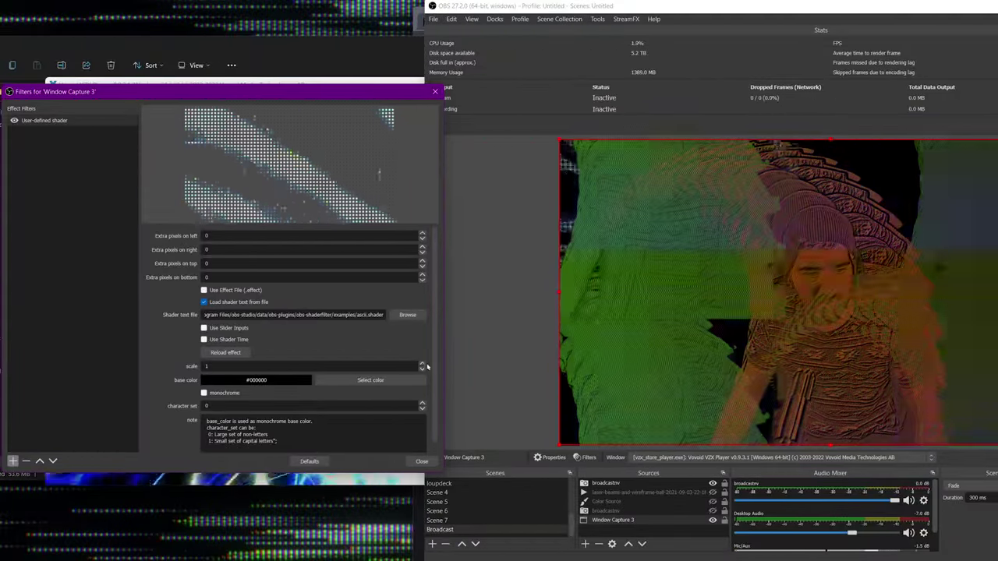
click(422, 363)
click(422, 364)
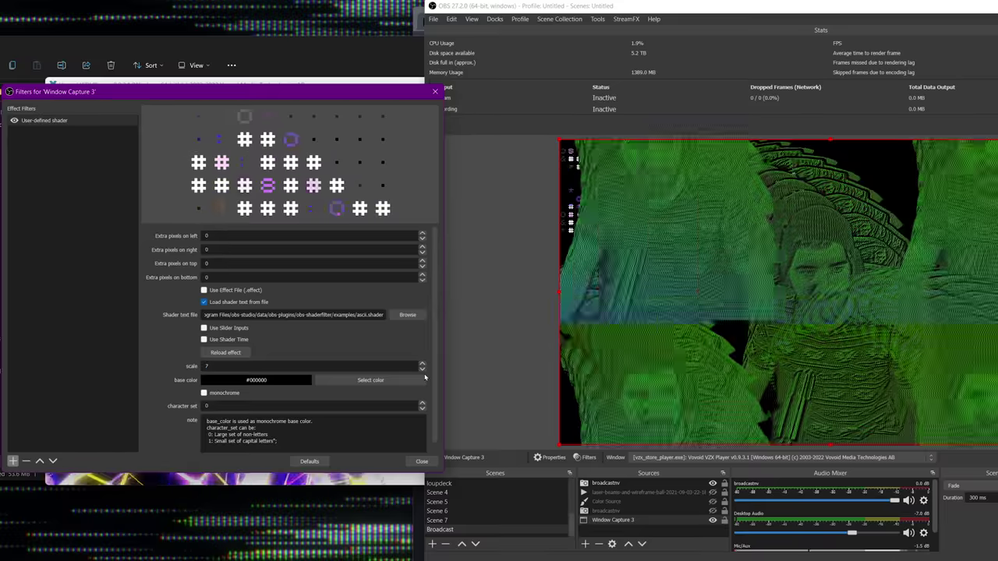
Step: Try a lower ASCII shader scale and resize Window Capture 3 on the canvas to get the filtered image to fill it
click(422, 369)
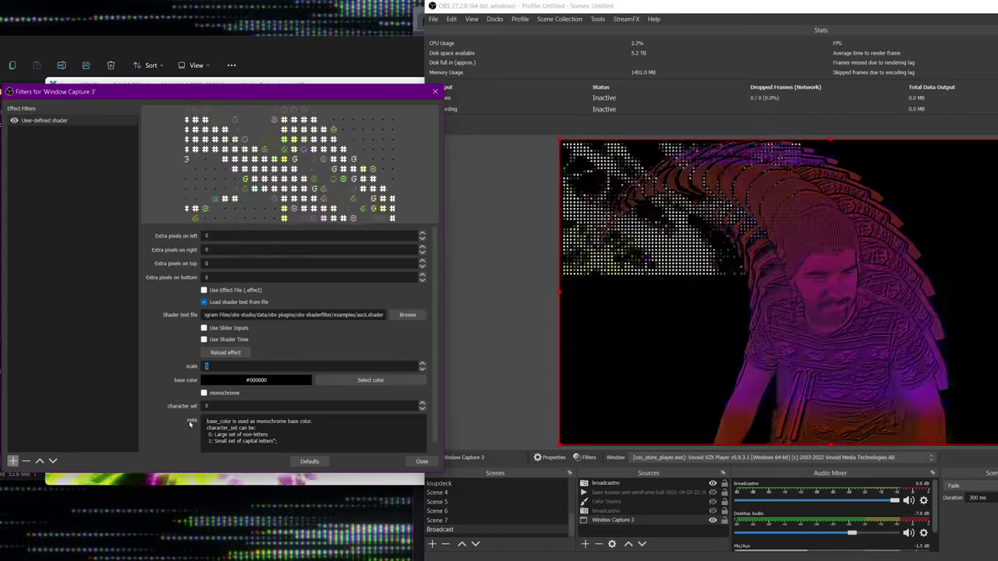
key(Escape)
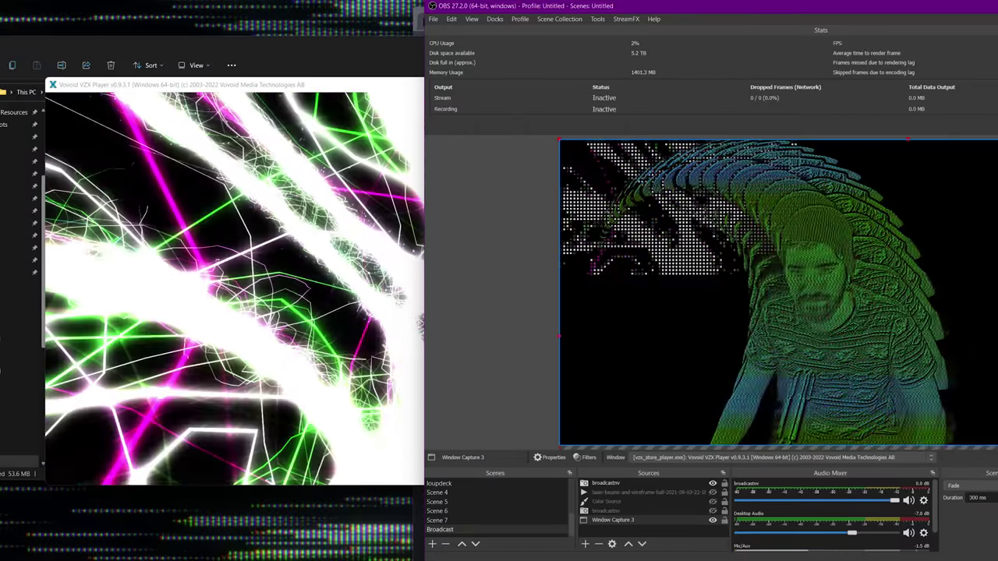
drag(989, 442, 684, 265)
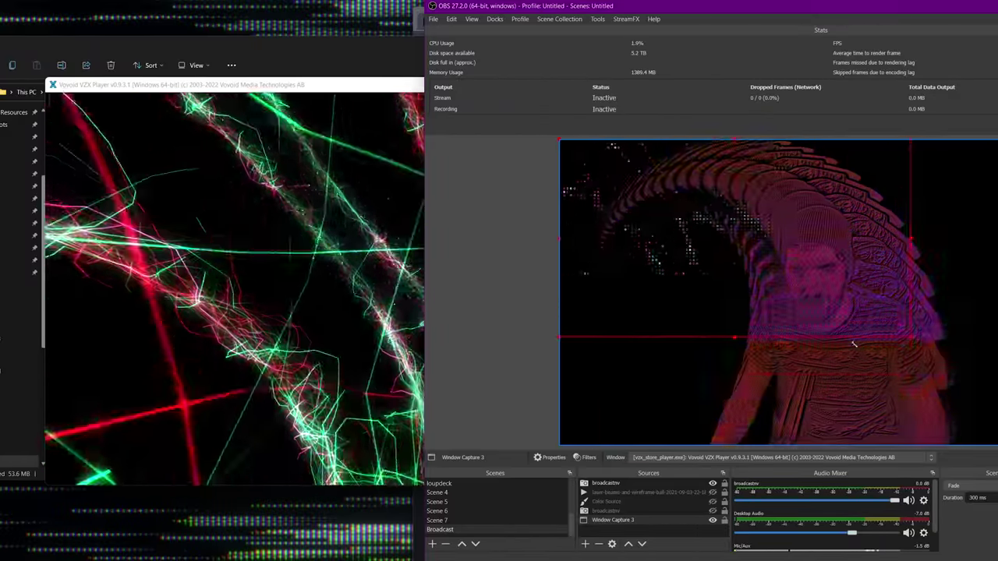
drag(854, 344, 752, 279)
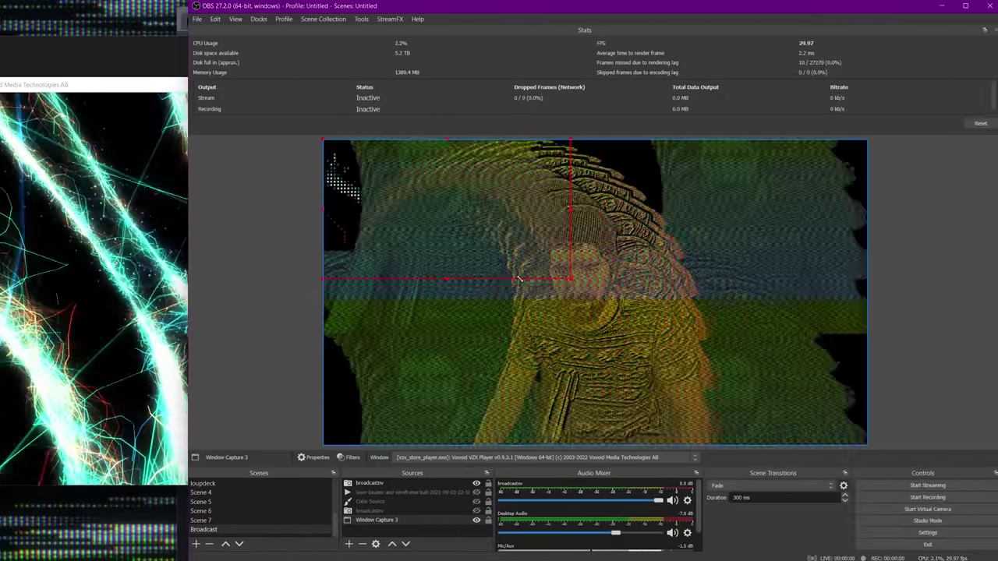
drag(518, 279, 881, 446)
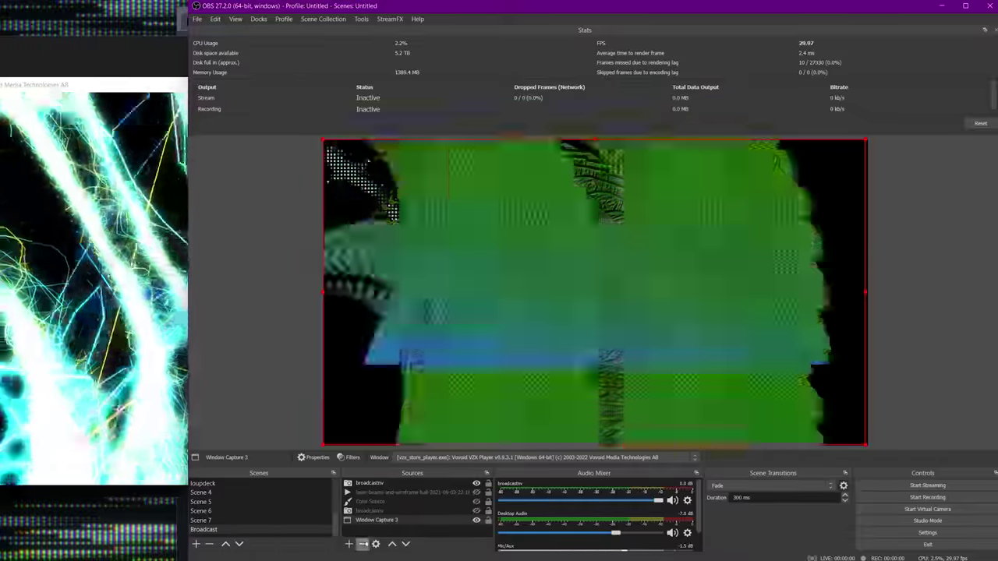
Step: Remove Window Capture 3 from the Broadcast scene and create a new scene named Visualizer
click(363, 543)
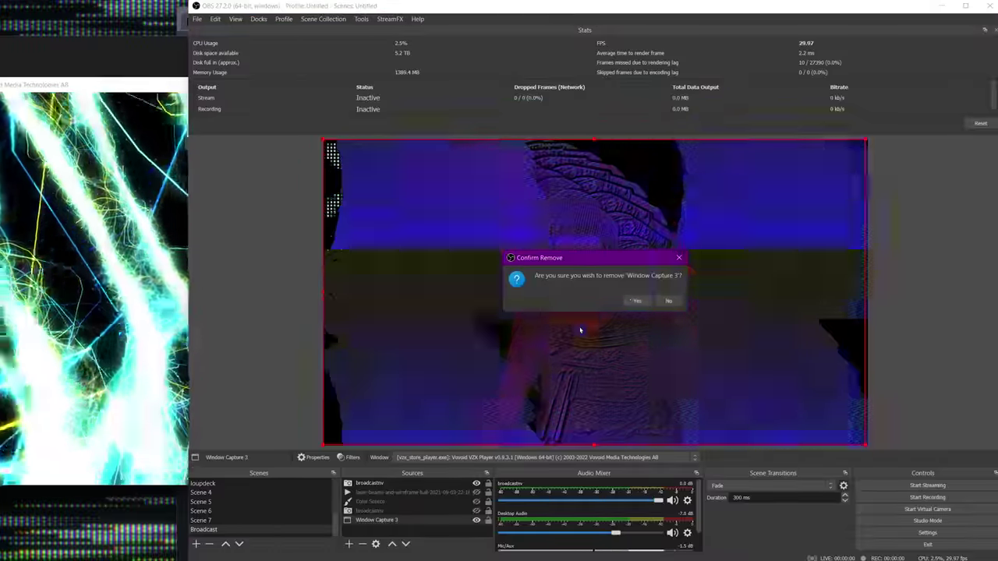
click(636, 301)
click(197, 544)
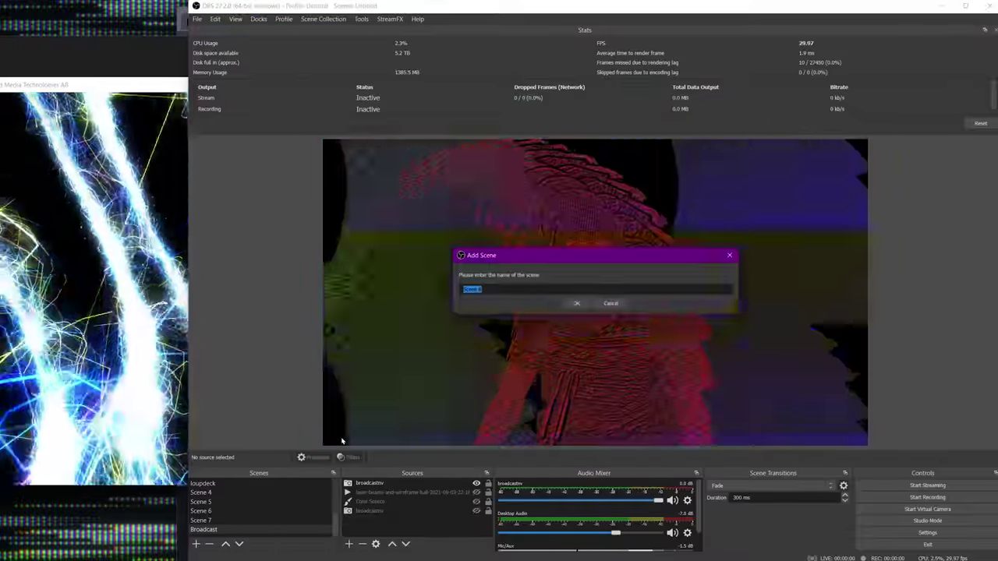
text(Visualiz)
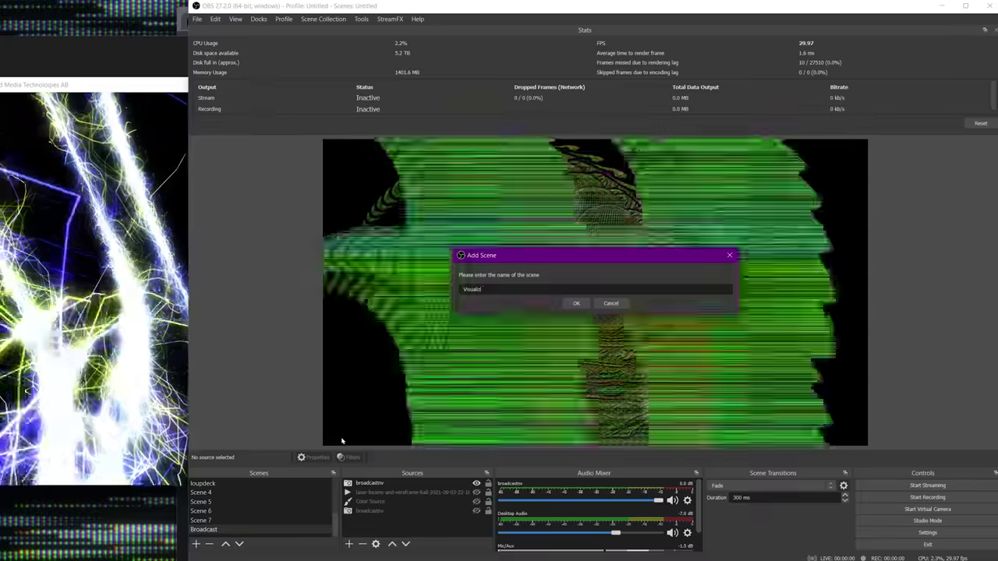
text(er)
key(Return)
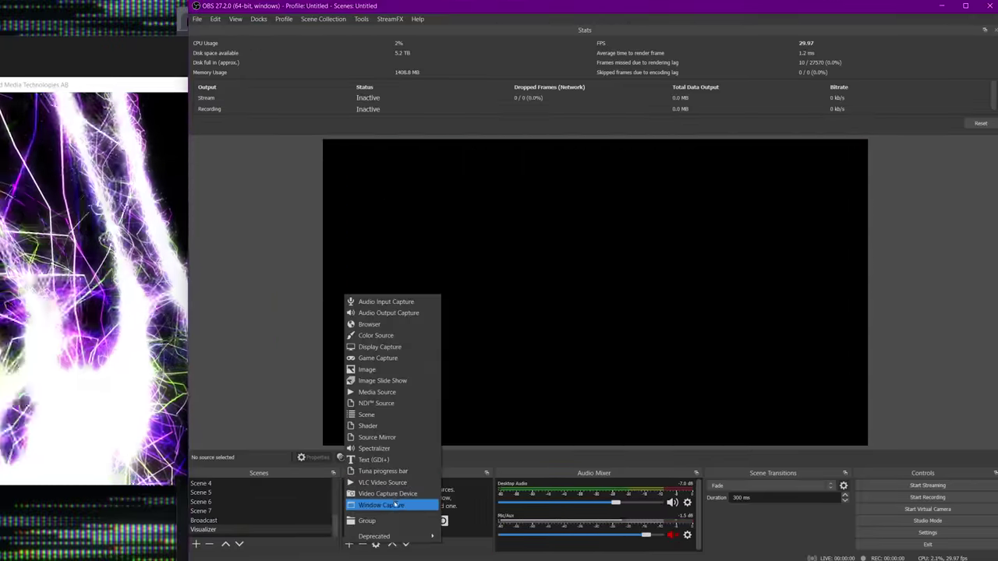
Step: Add a Window Capture of the VZX Player to the Visualizer scene, and add that scene as a source beneath the others in Broadcast
click(398, 497)
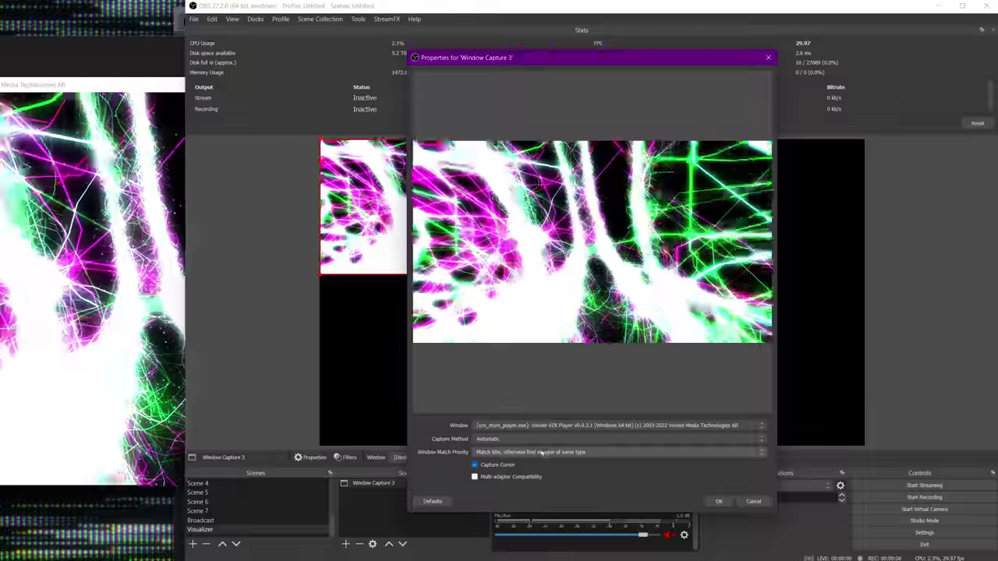
click(719, 501)
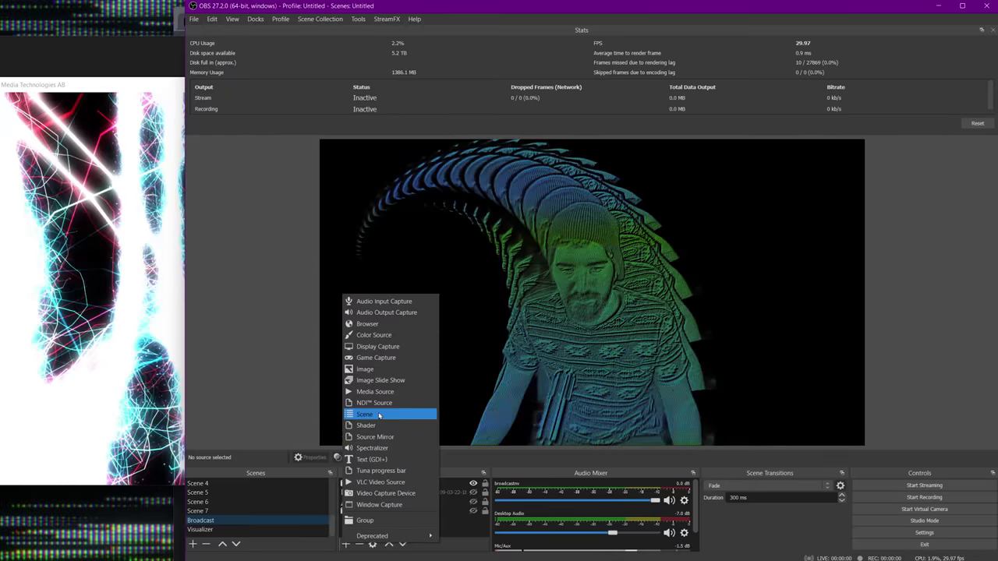
click(379, 415)
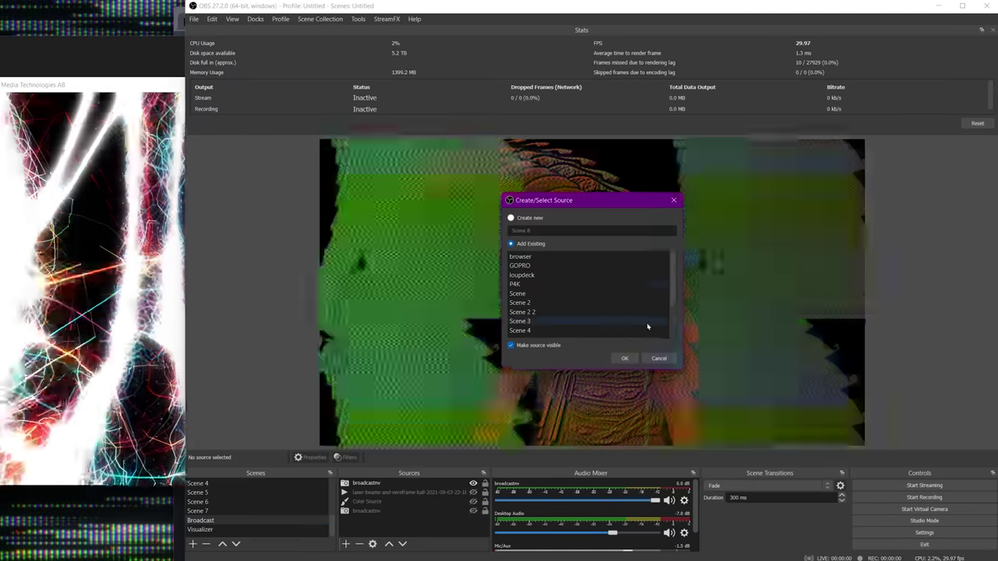
click(623, 358)
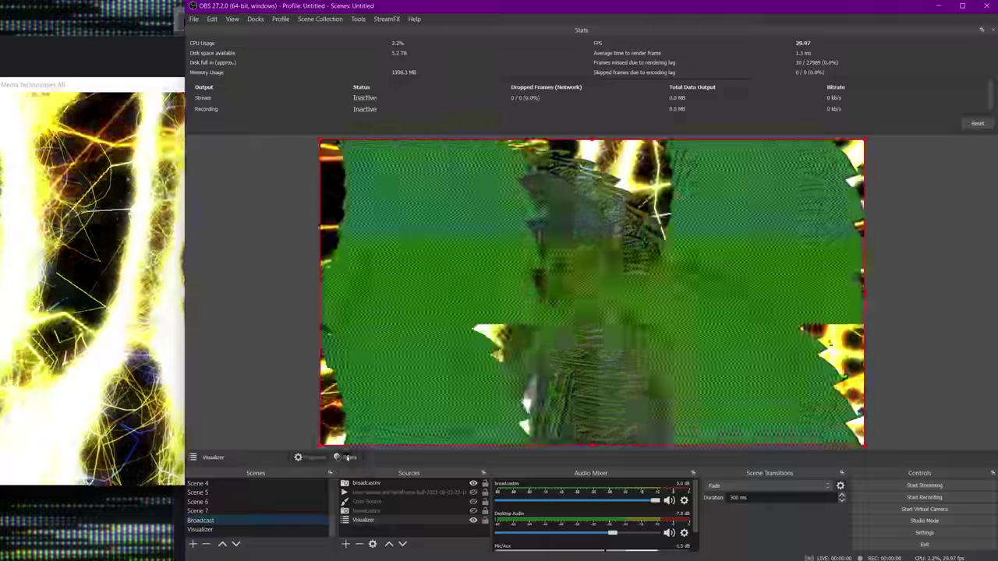
Step: Add a User-defined shader filter to the Visualizer source, load ascii.shader from the examples folder, and move the filter window clear of the preview
click(347, 458)
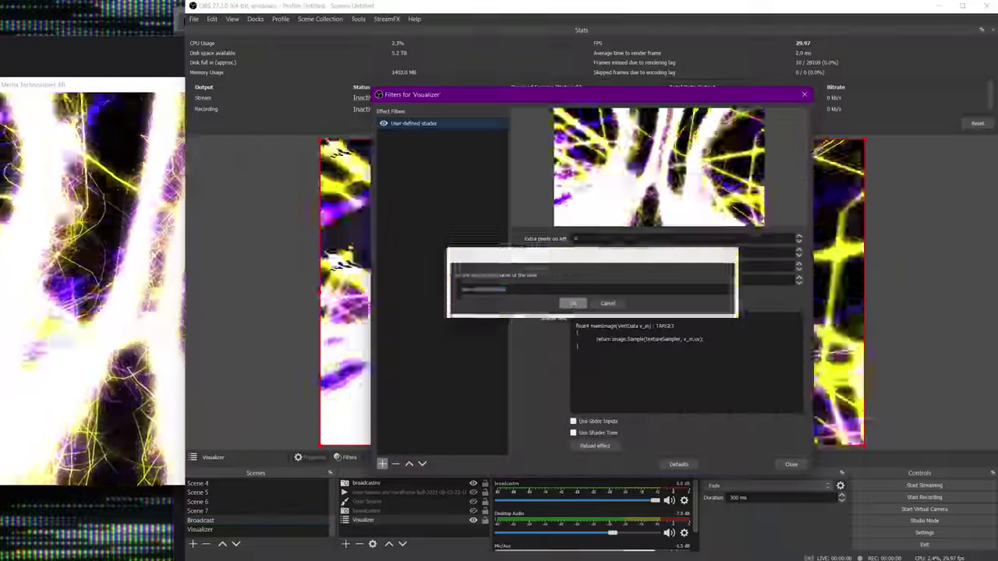
click(574, 305)
click(777, 318)
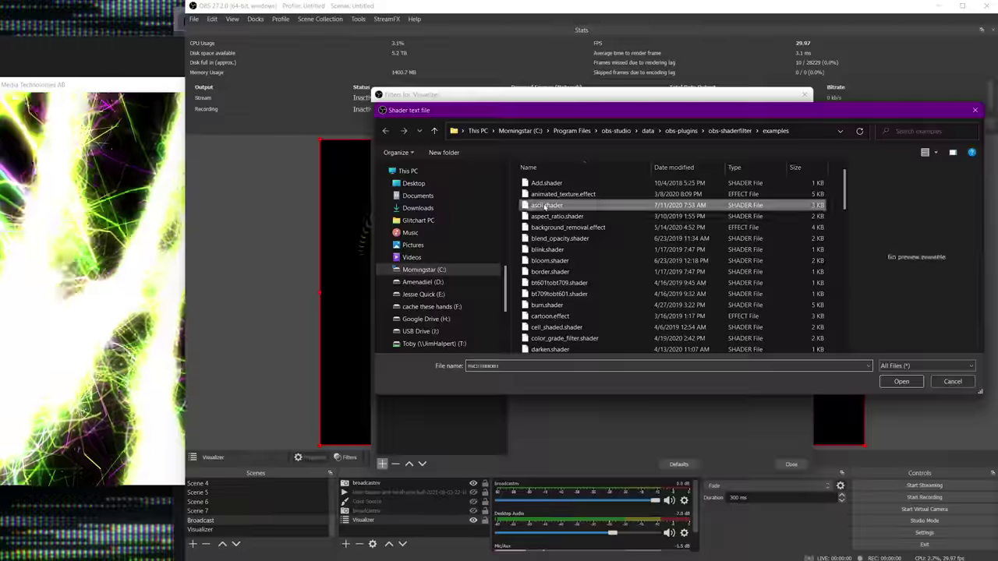
double_click(678, 314)
drag(608, 95, 161, 98)
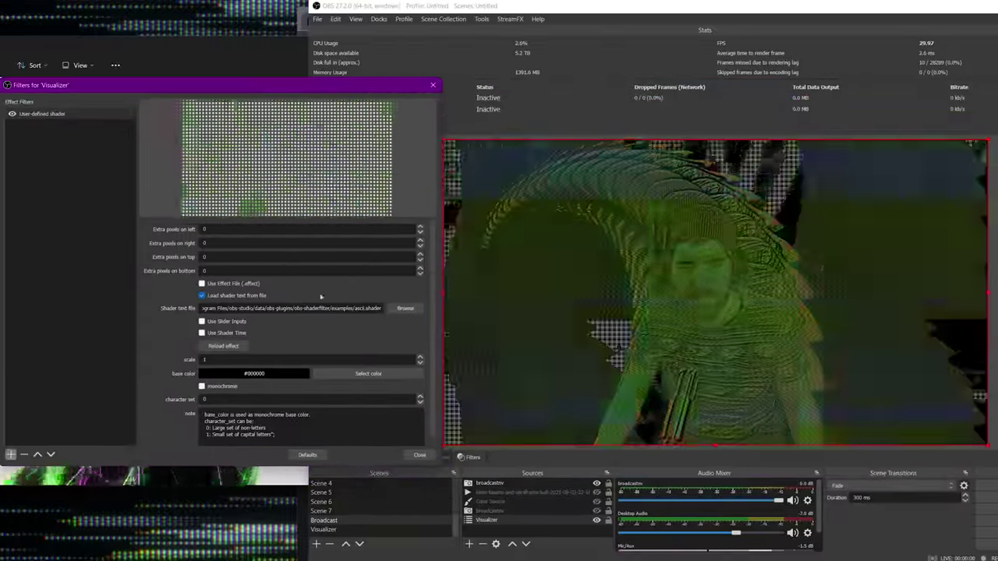
Step: Enable slider inputs for the ASCII shader and set its scale to 3 and character set to 132
click(202, 321)
drag(299, 361, 305, 360)
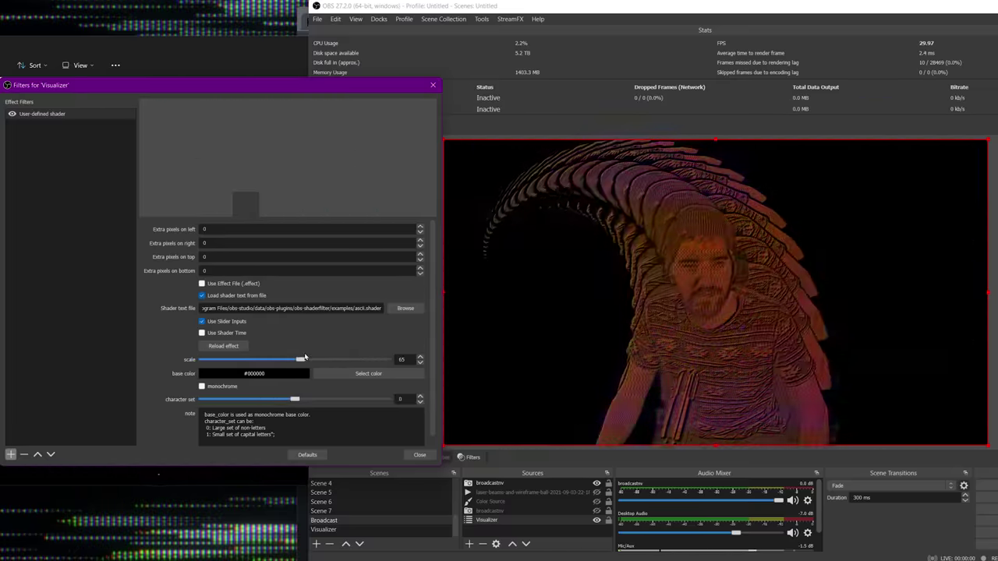
drag(299, 363, 294, 363)
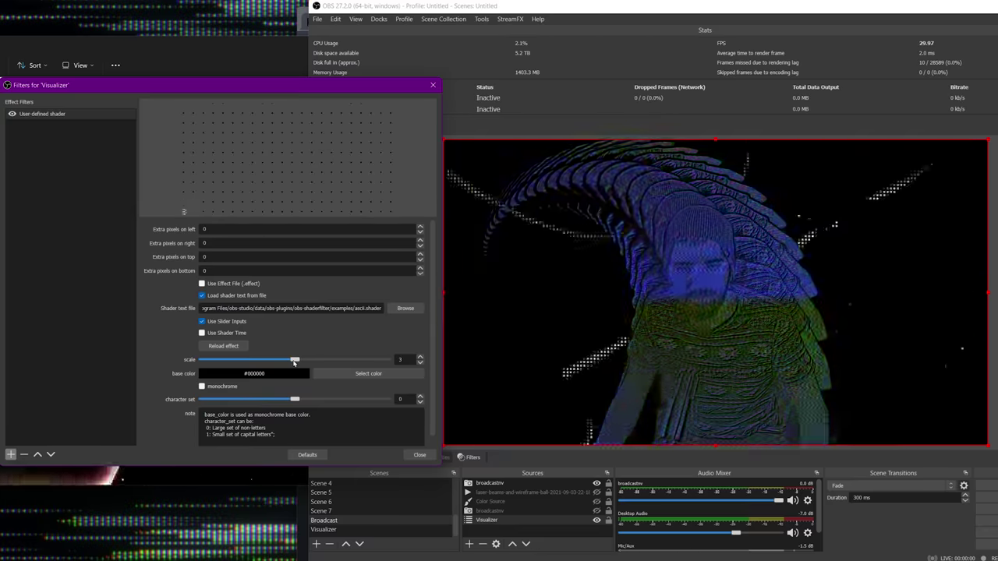
drag(295, 399, 309, 402)
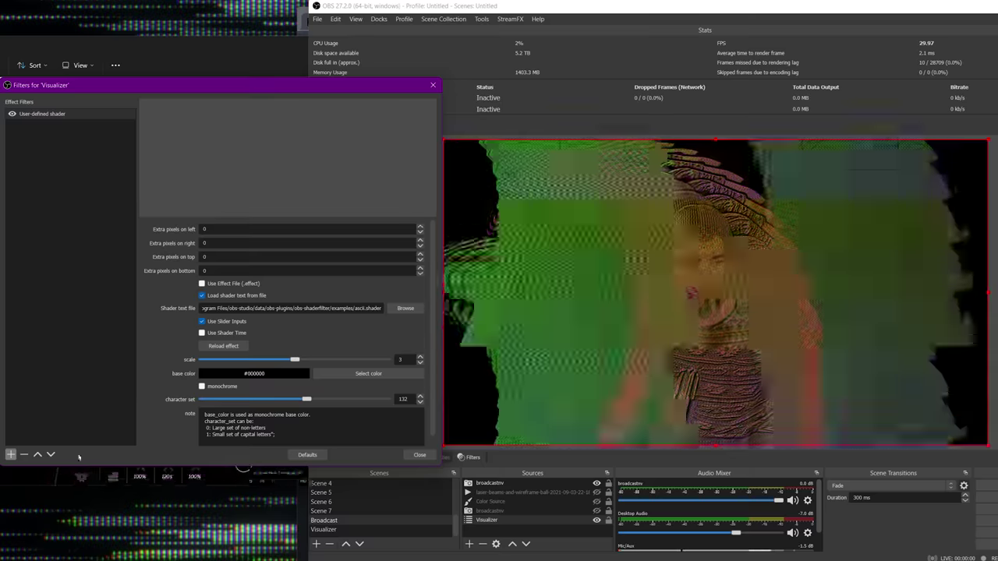
Step: Switch to VZX Player, skip to the next visual, and return to OBS
click(273, 474)
click(389, 462)
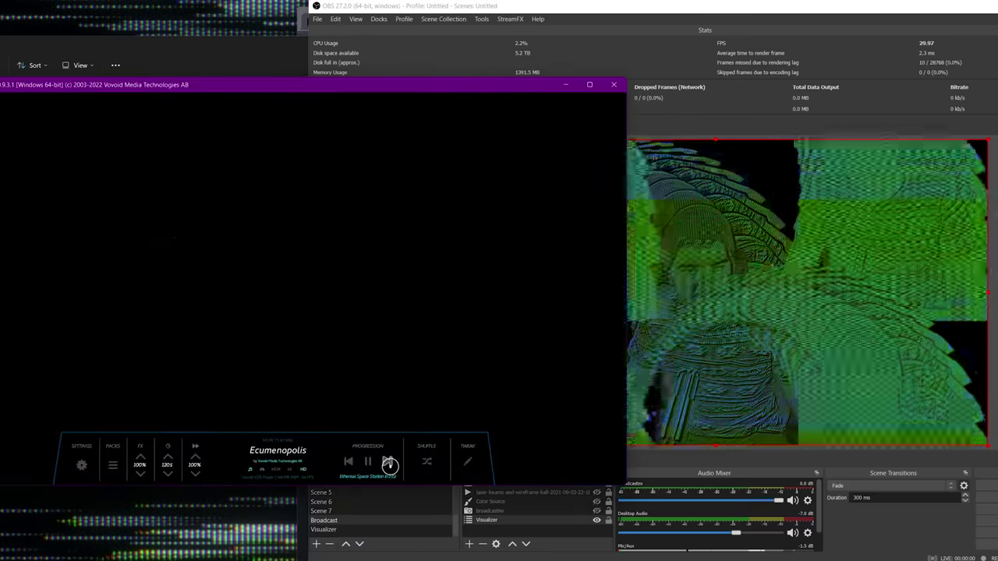
click(628, 233)
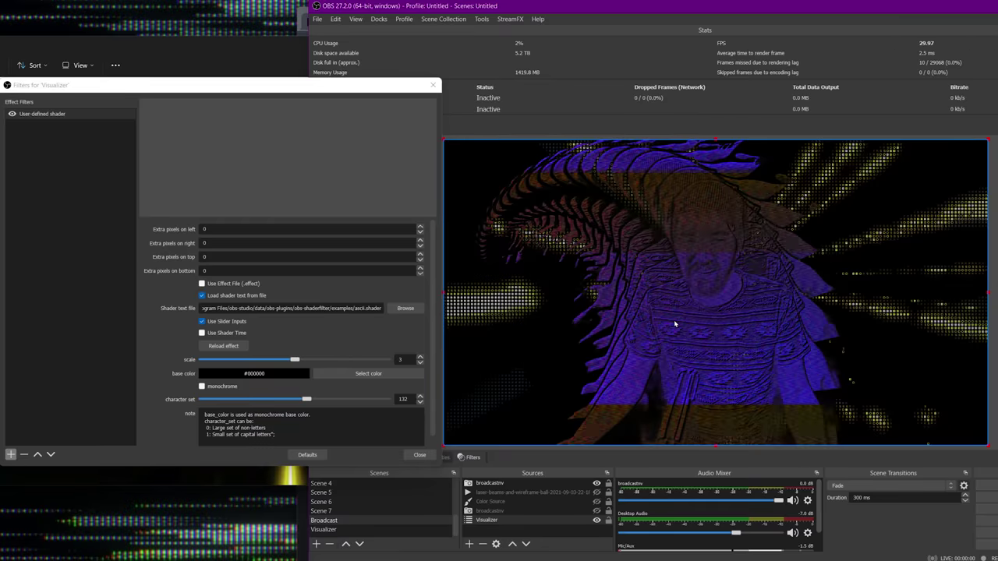
Step: Add a second User-defined shader filter to the Visualizer source, load VHS.shader from the examples folder, and close the filters
click(11, 453)
click(66, 413)
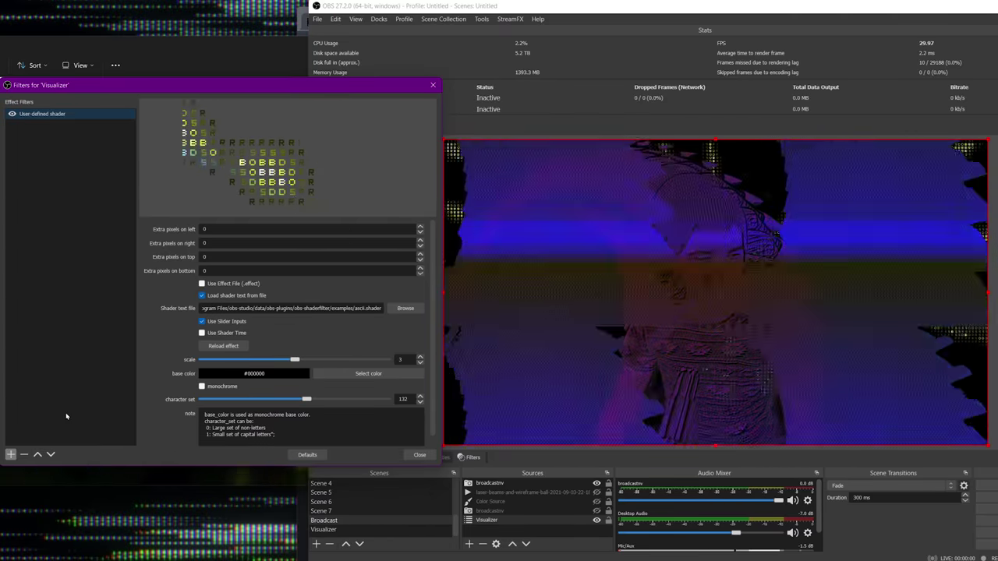
click(201, 294)
click(201, 296)
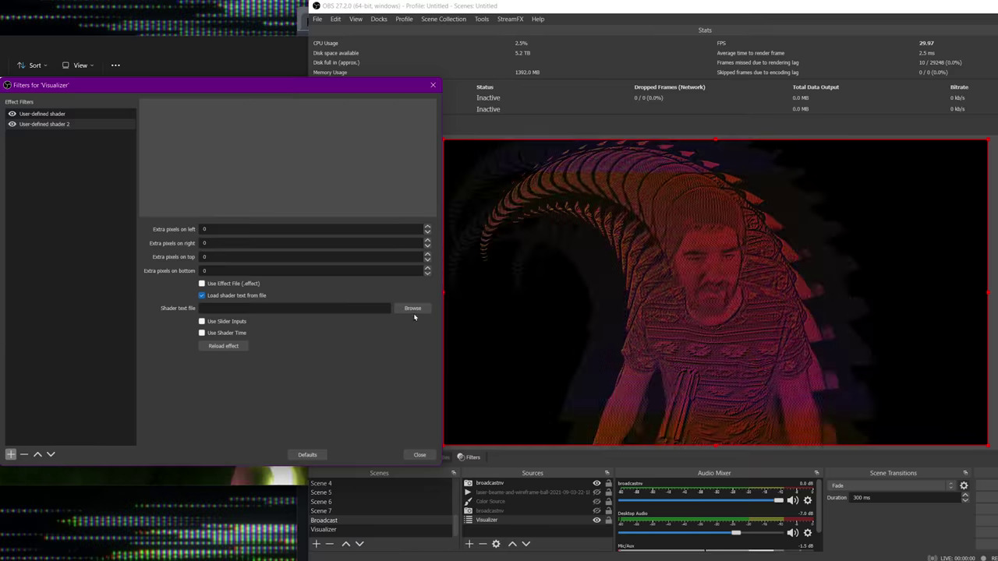
click(412, 308)
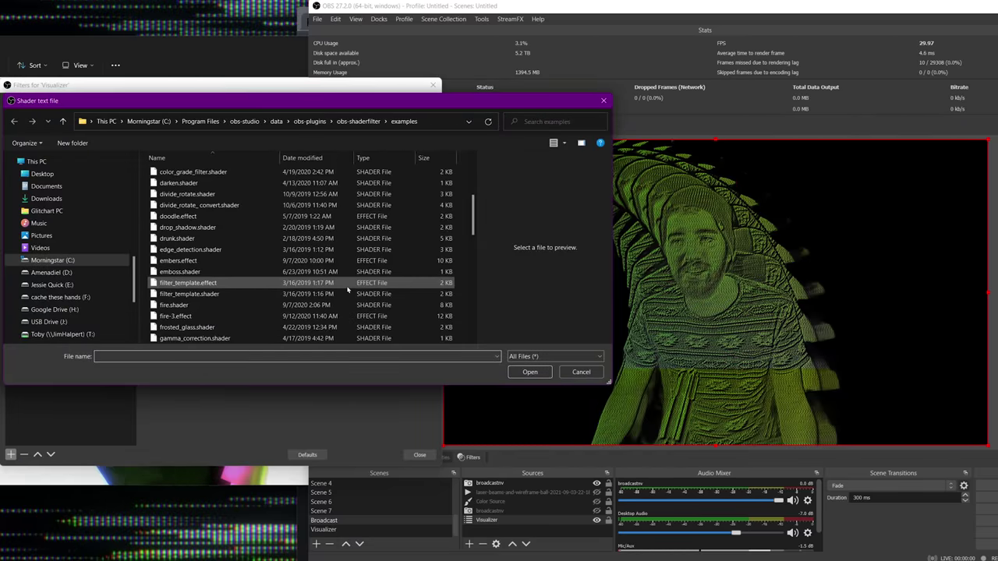
scroll(341, 291, down, 5)
double_click(178, 317)
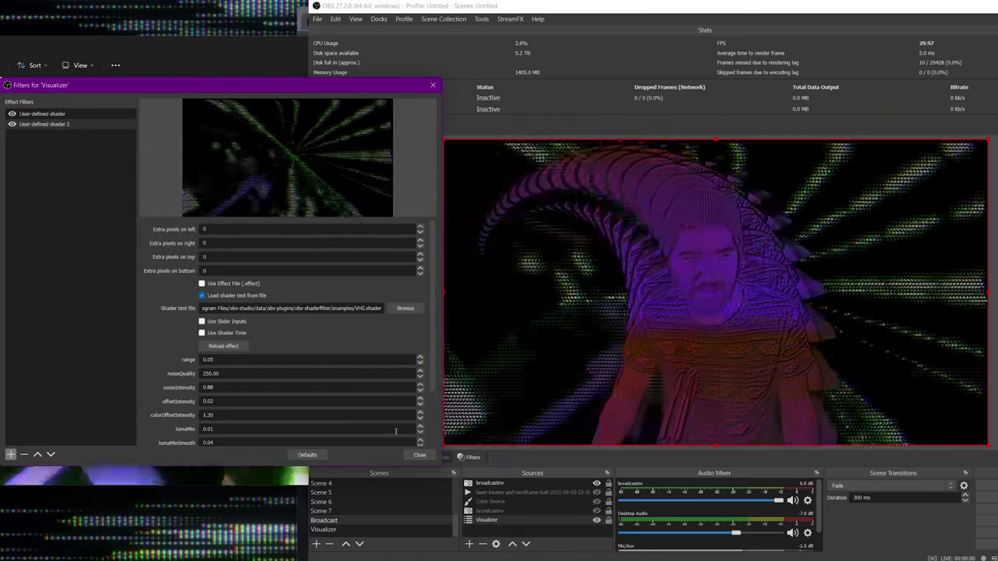
click(419, 455)
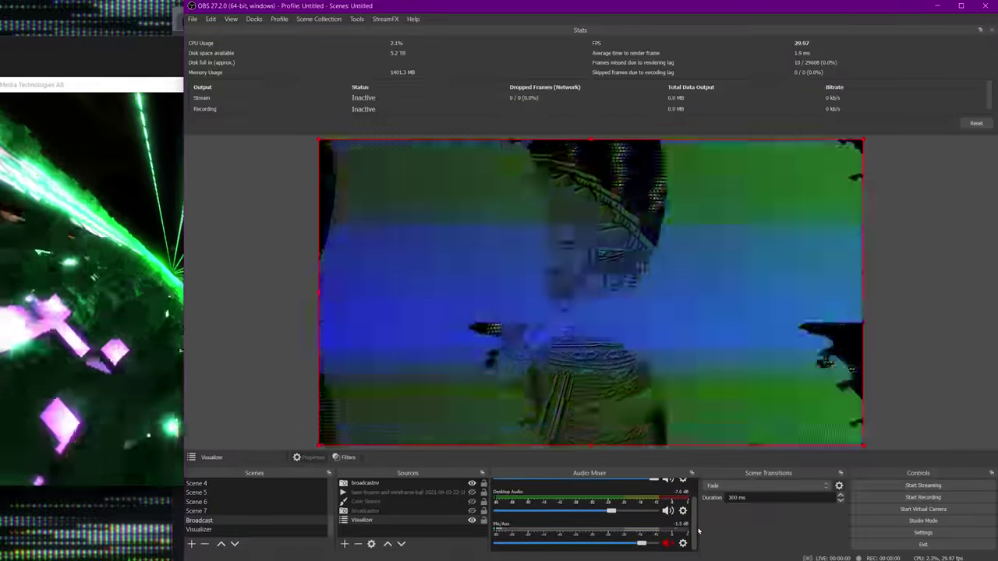
scroll(697, 530, down, 1)
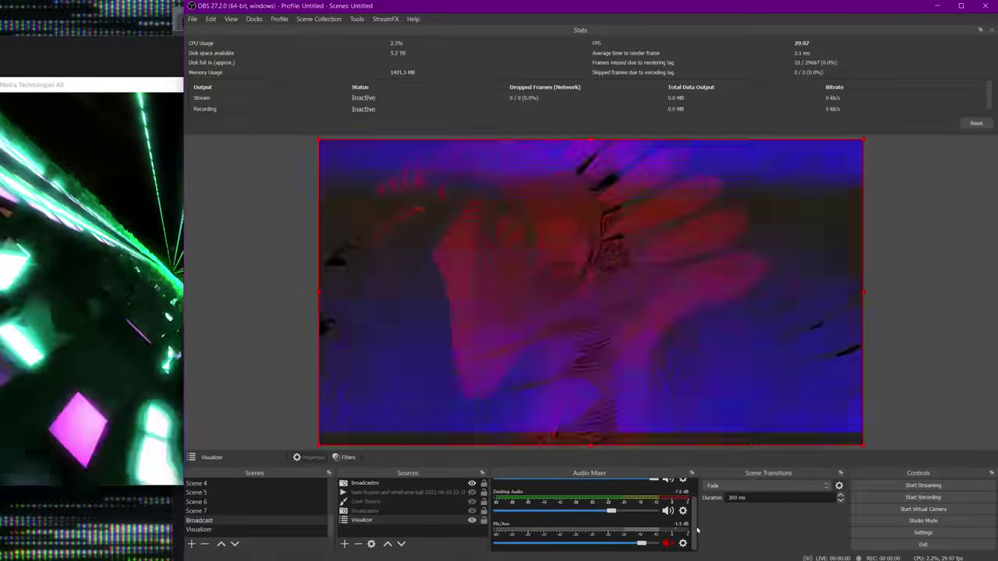